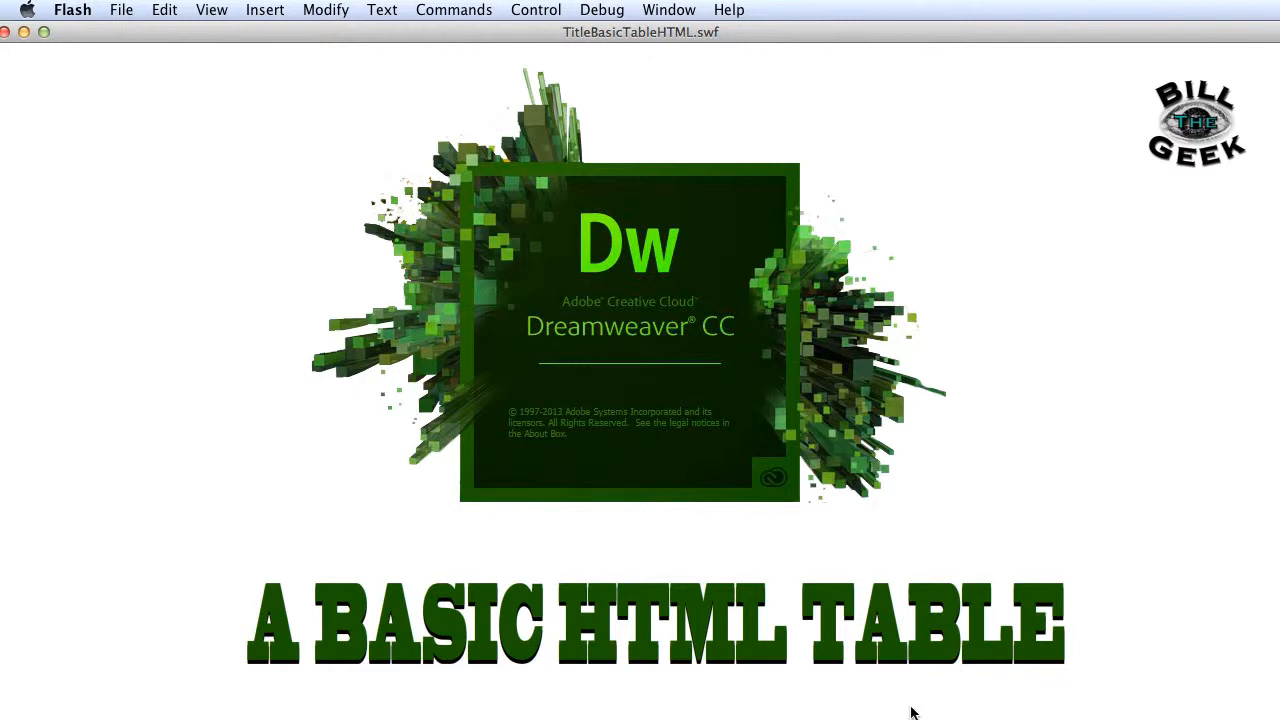
Close the TitleBasicTableHTML.swf preview and bring the notesBuildTable.fla document and its Tools panel into view.
click(6, 32)
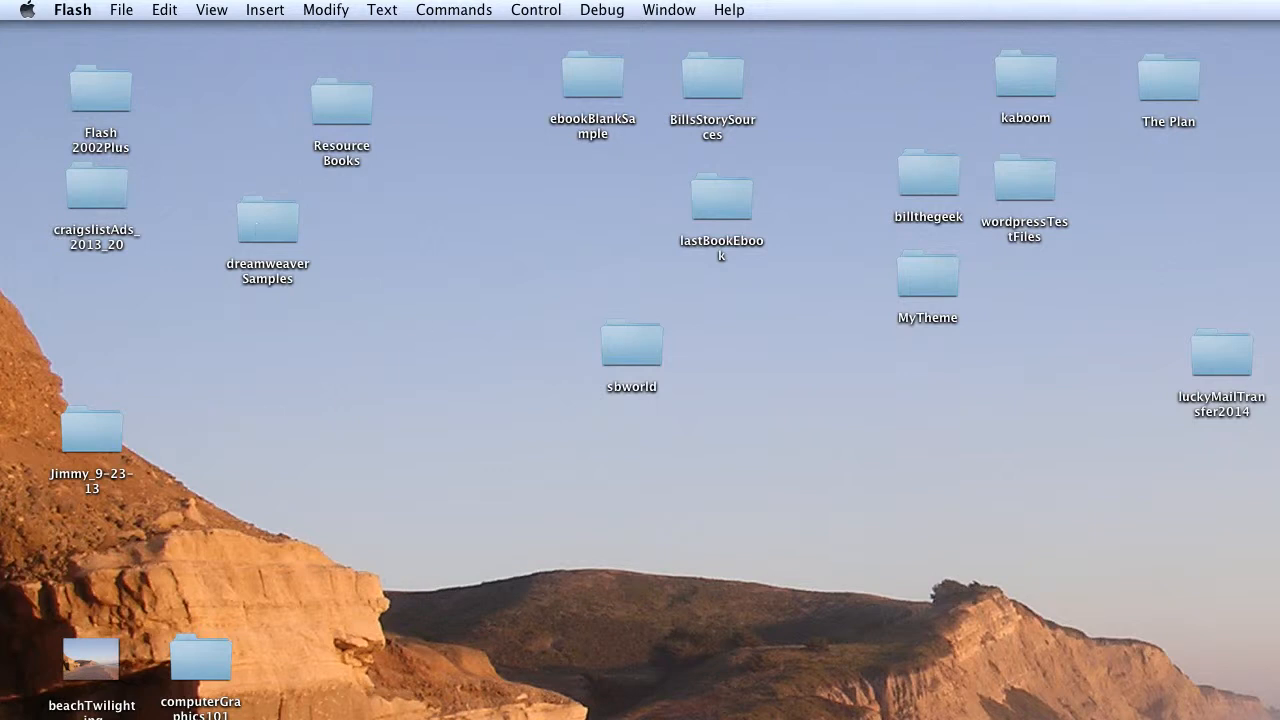
drag(612, 718, 59, 41)
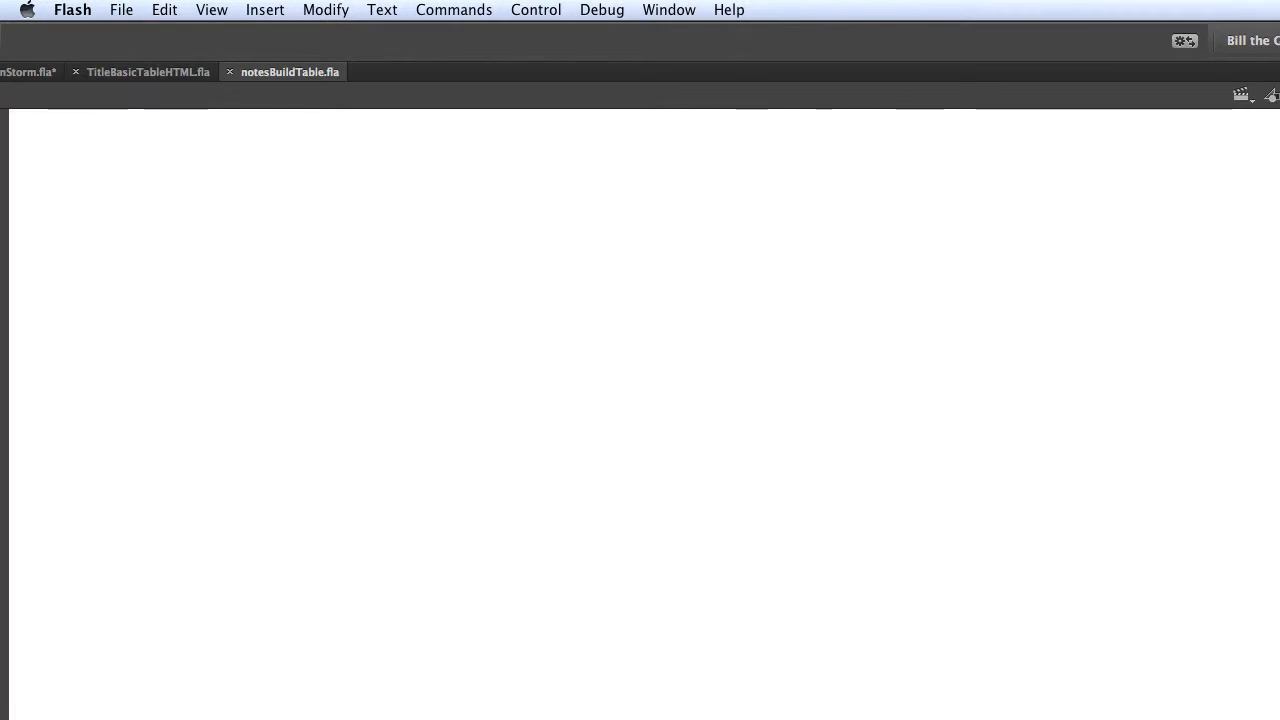
drag(1279, 330, 1127, 185)
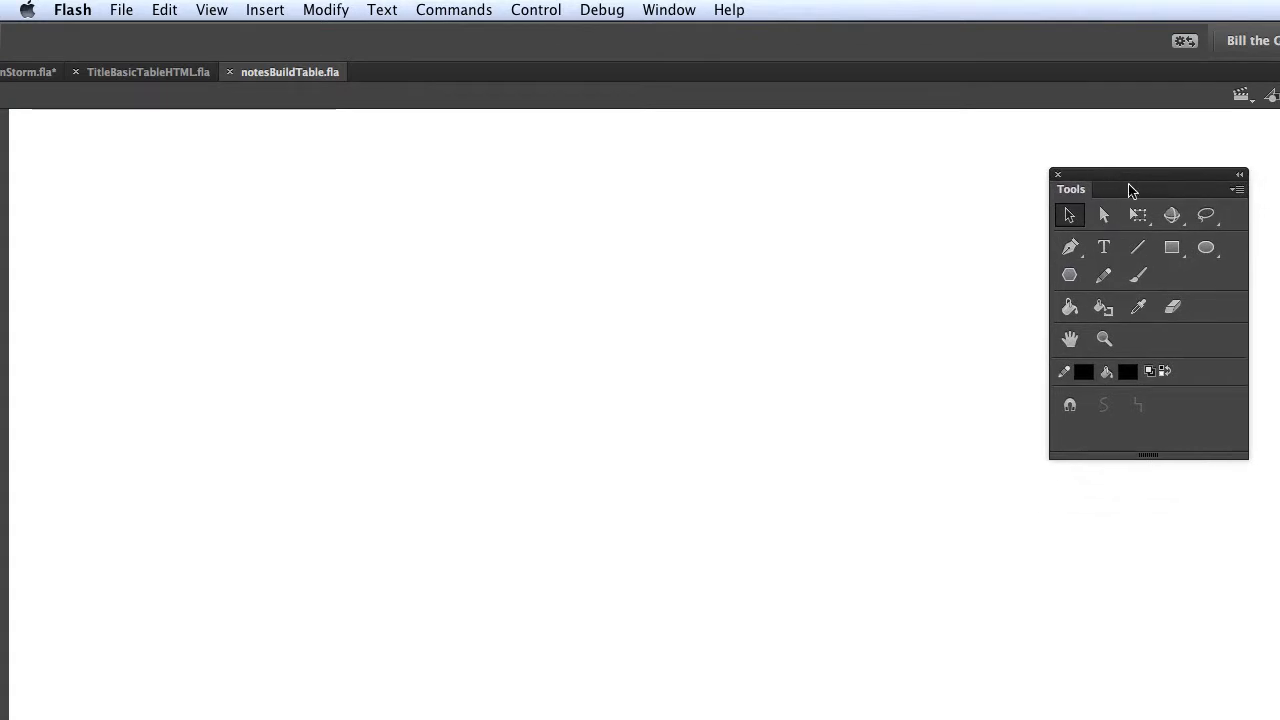
Show the Swatches panel and draw a large light-grey rectangle with a black outline as the table's outer frame.
click(1176, 249)
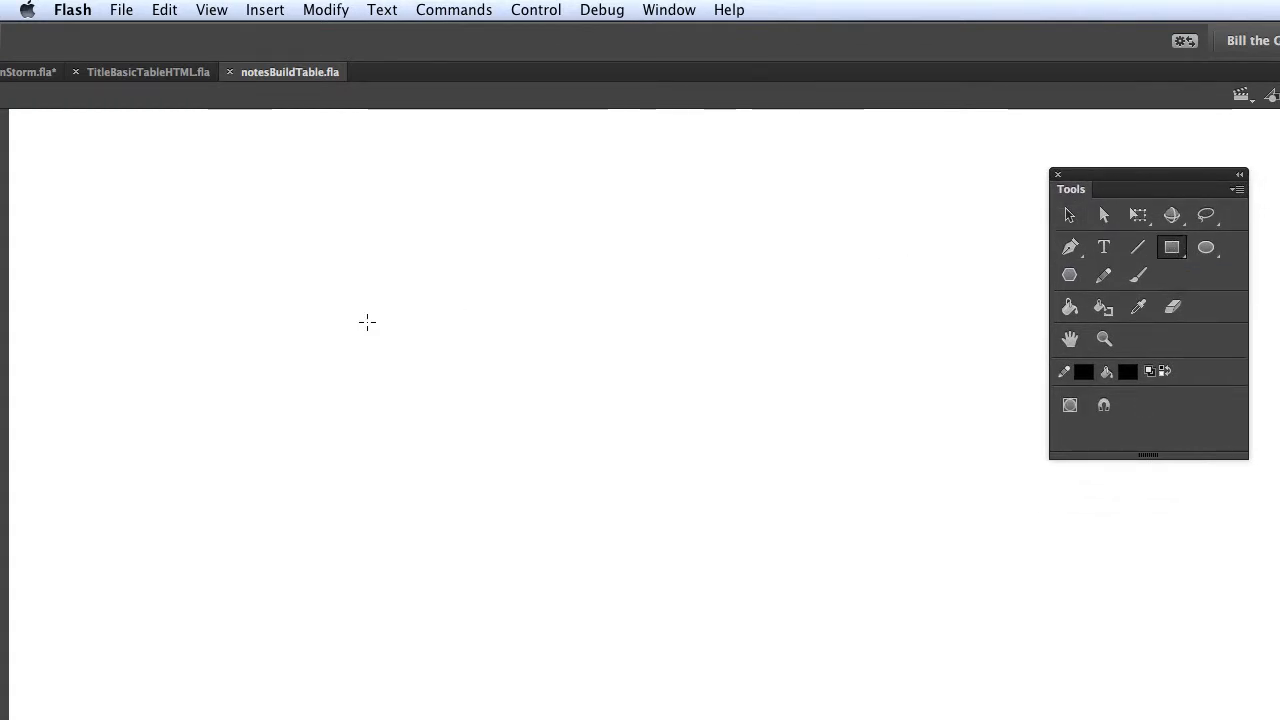
click(672, 14)
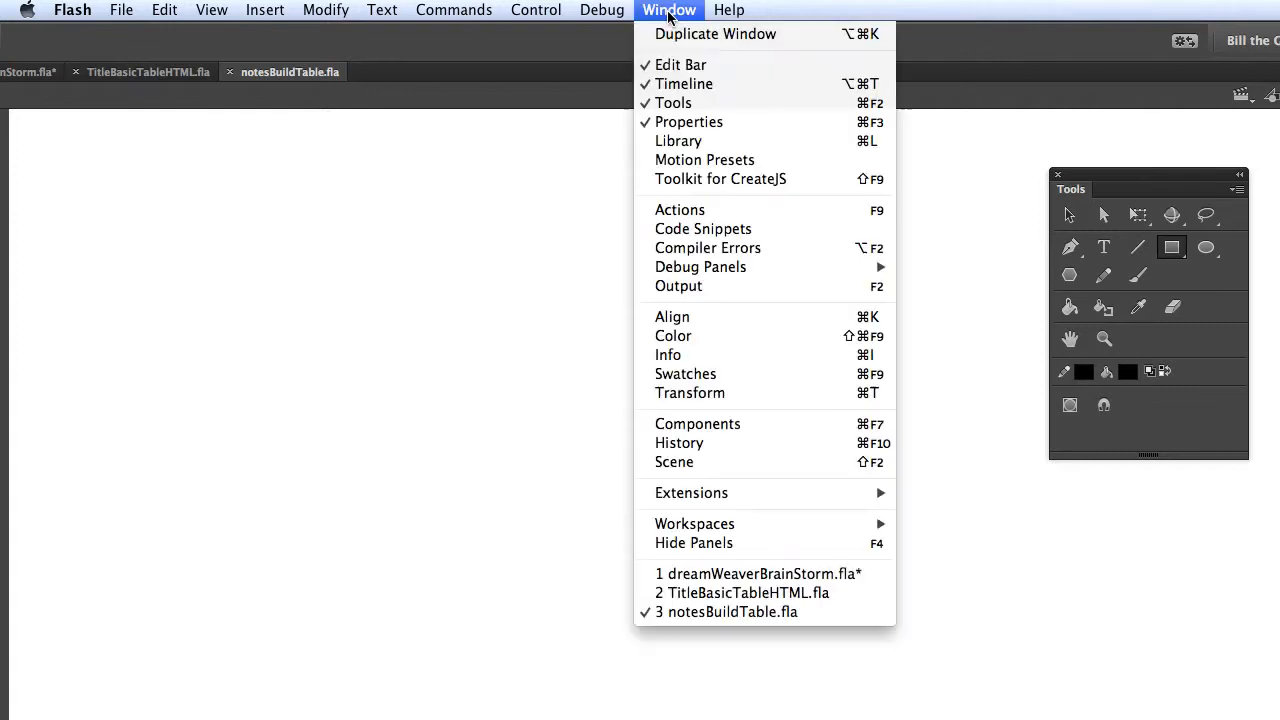
click(691, 374)
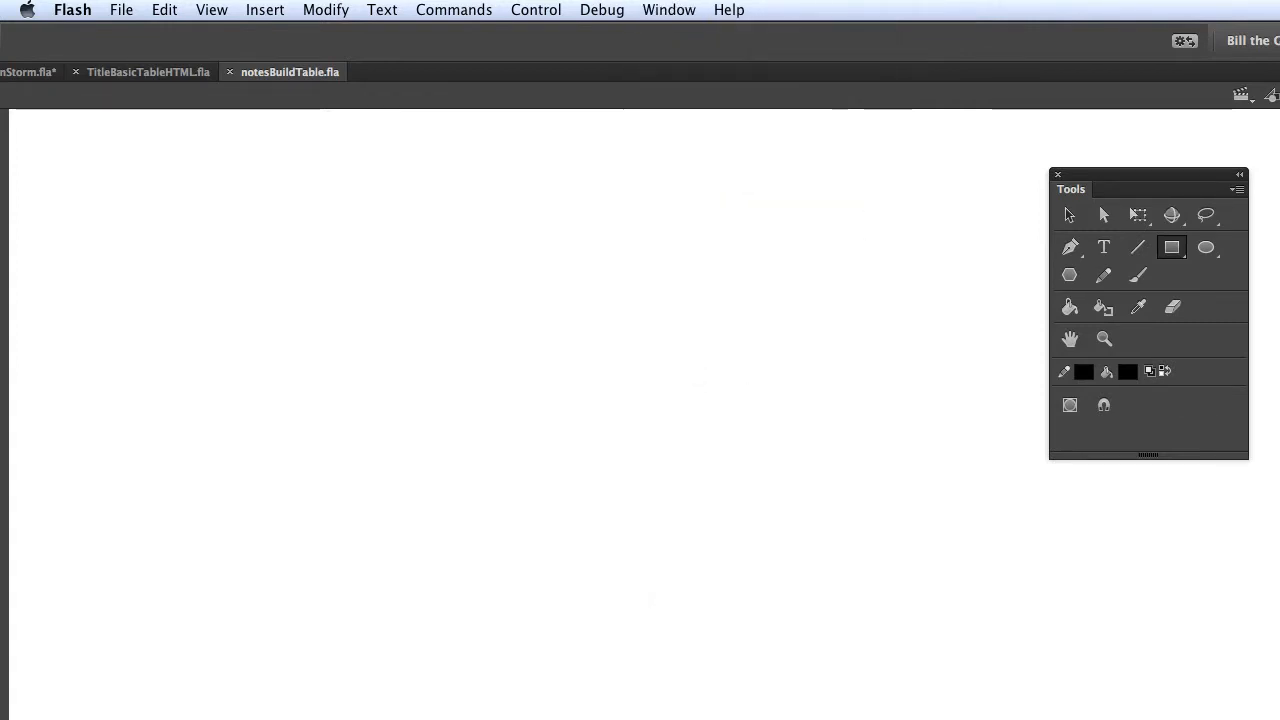
drag(1279, 545, 1030, 571)
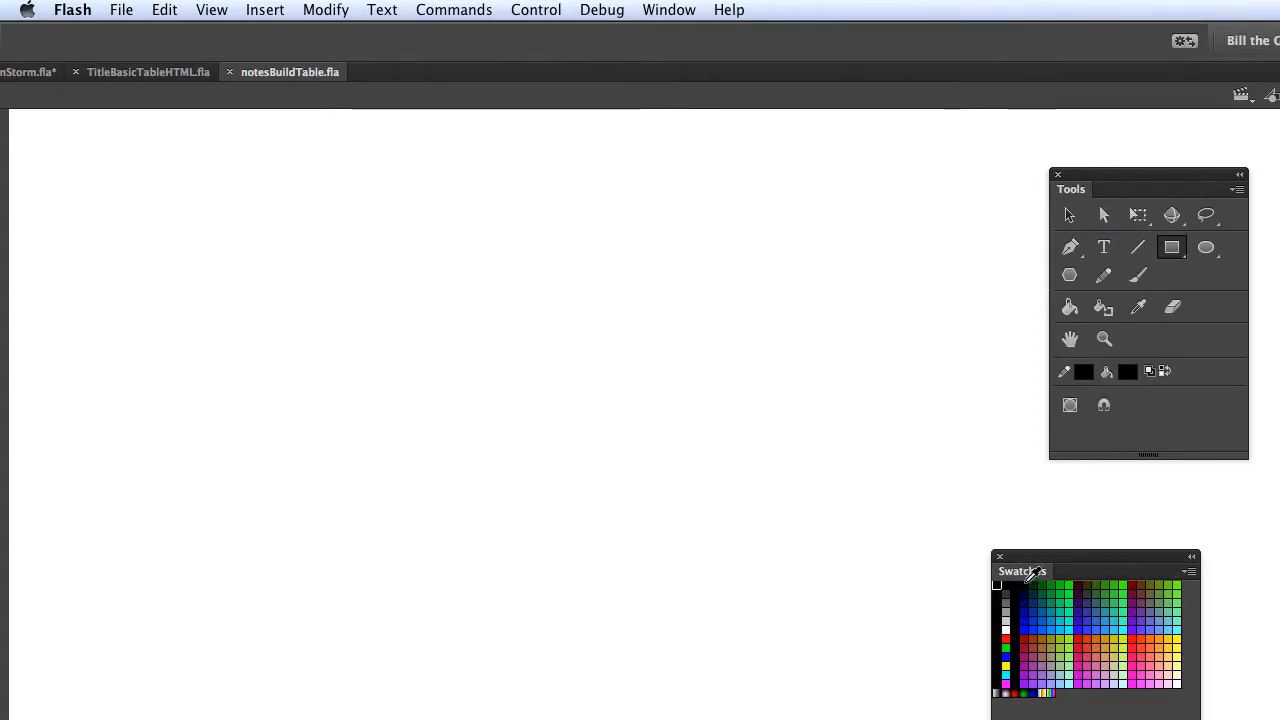
click(1006, 620)
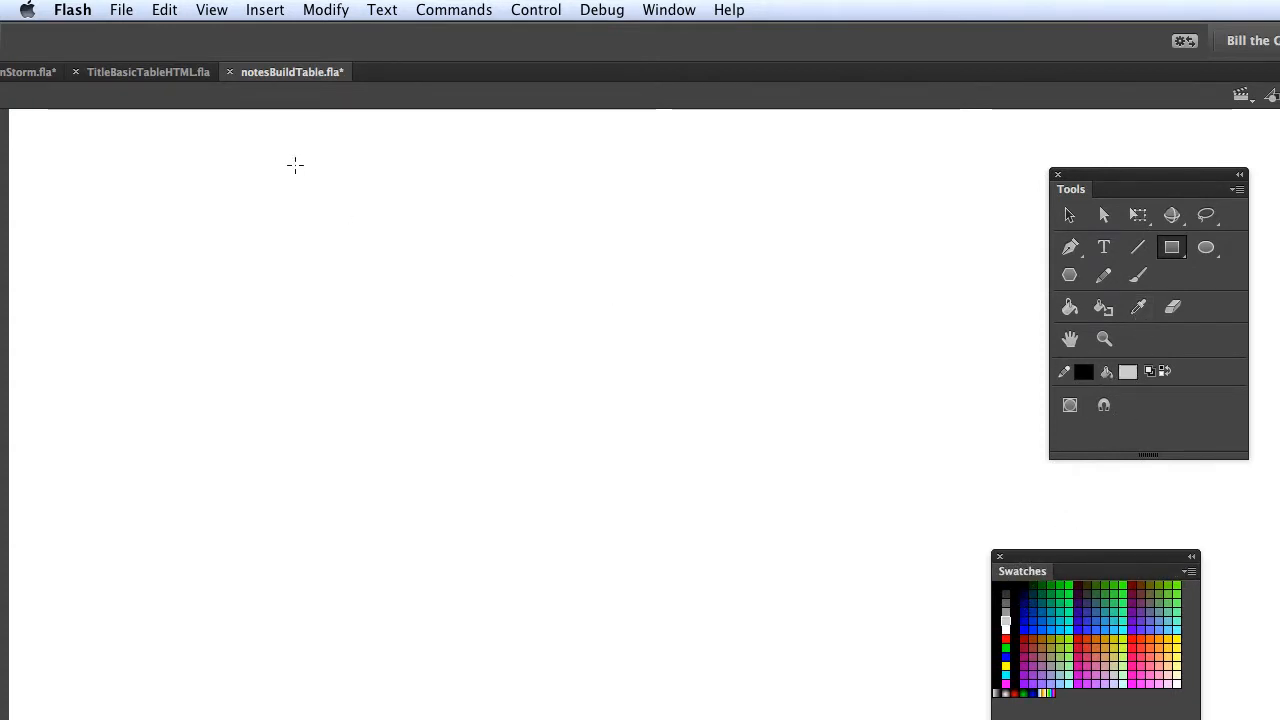
mouse_move(292, 142)
mouse_down()
mouse_move(584, 340)
mouse_move(680, 656)
mouse_move(733, 674)
mouse_move(748, 703)
mouse_move(822, 708)
mouse_up()
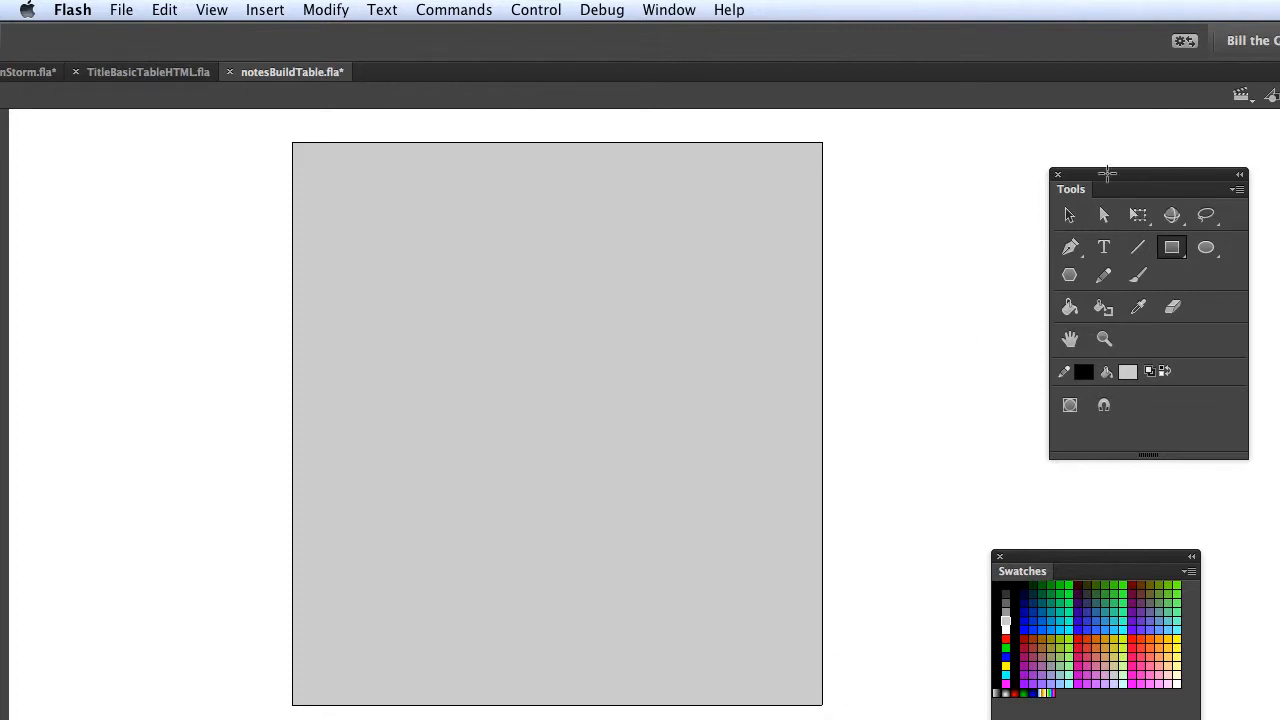
Draw three stacked red rectangles inside the grey frame and a green rectangle over the left part of the middle one.
click(1069, 215)
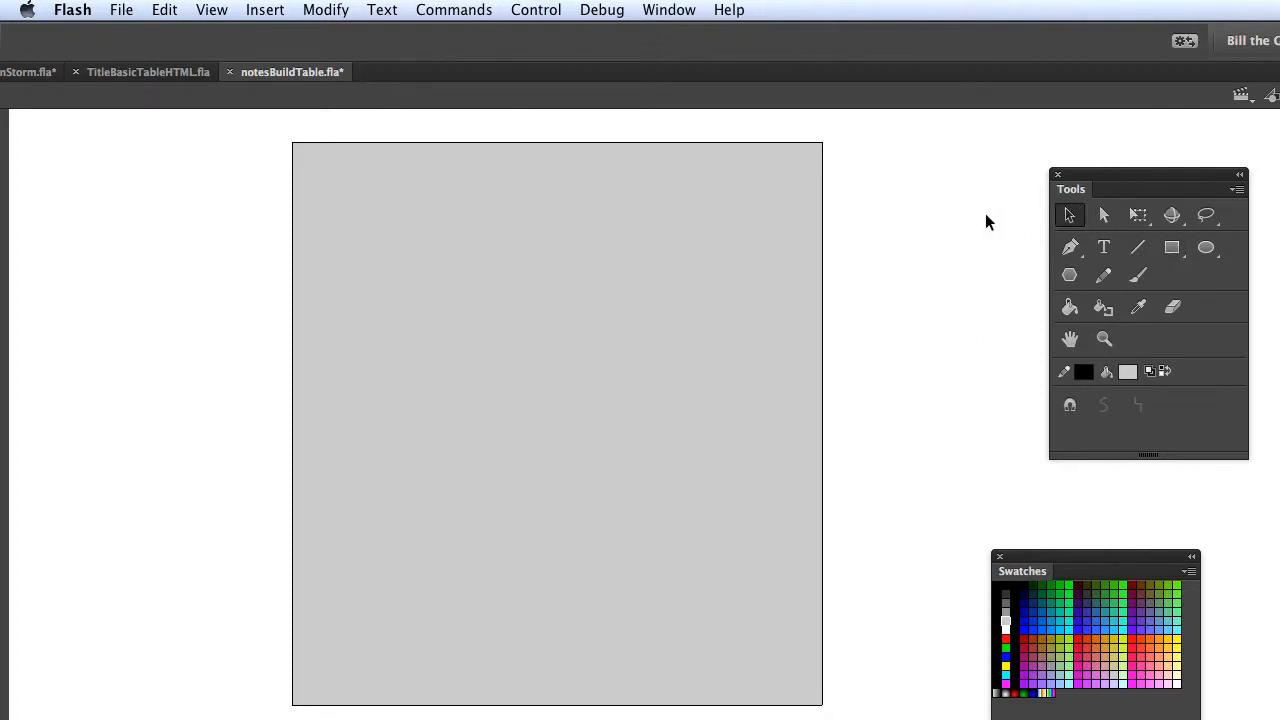
click(1172, 248)
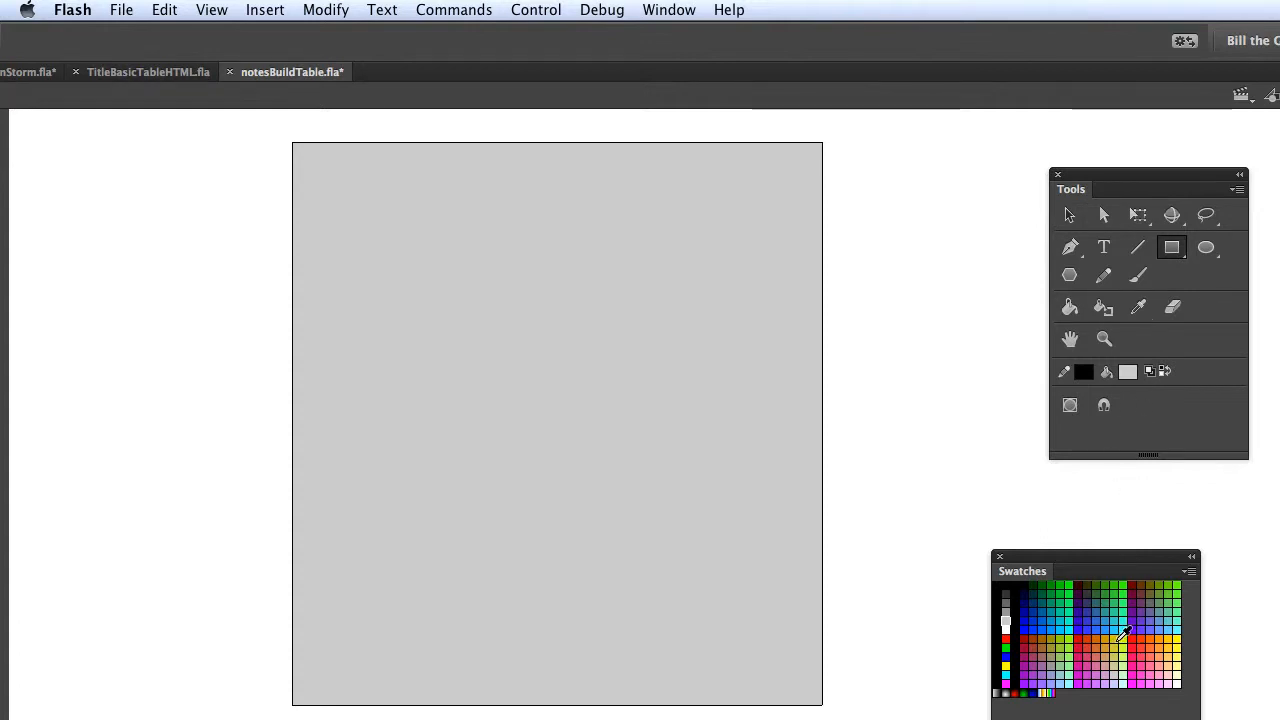
click(1131, 638)
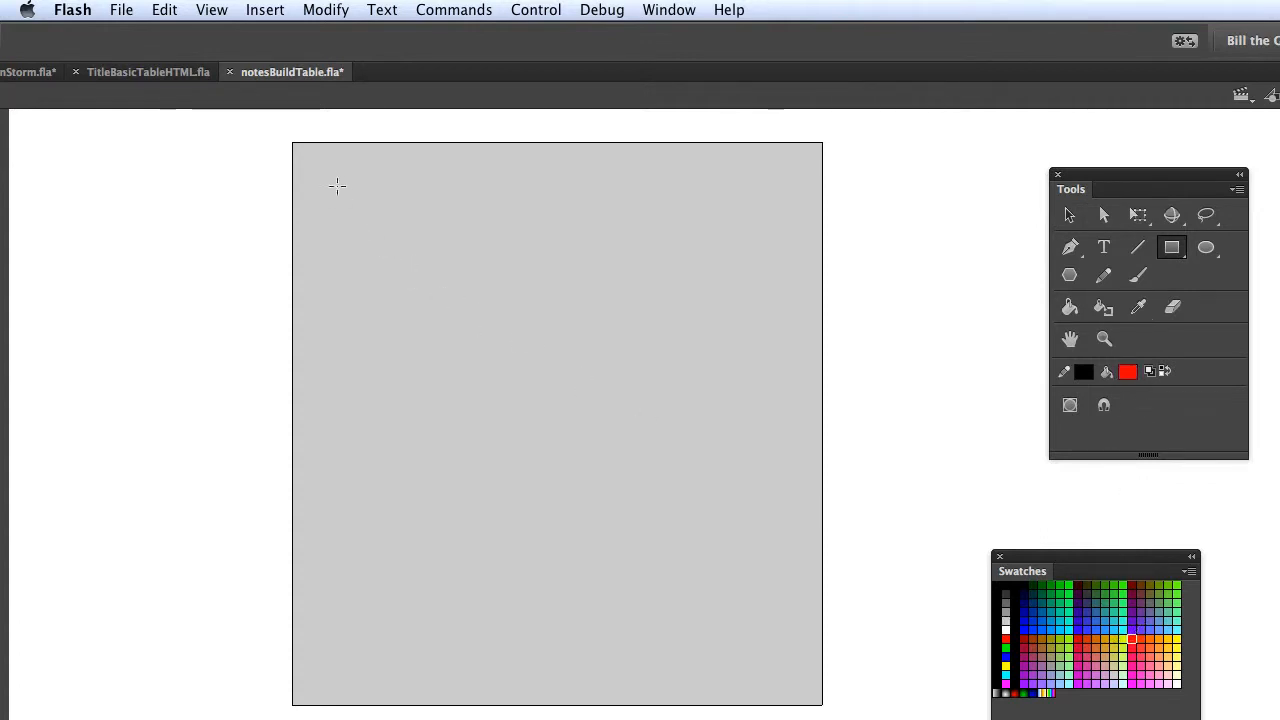
mouse_move(317, 152)
mouse_down()
mouse_move(551, 231)
mouse_move(746, 254)
mouse_move(804, 279)
mouse_up()
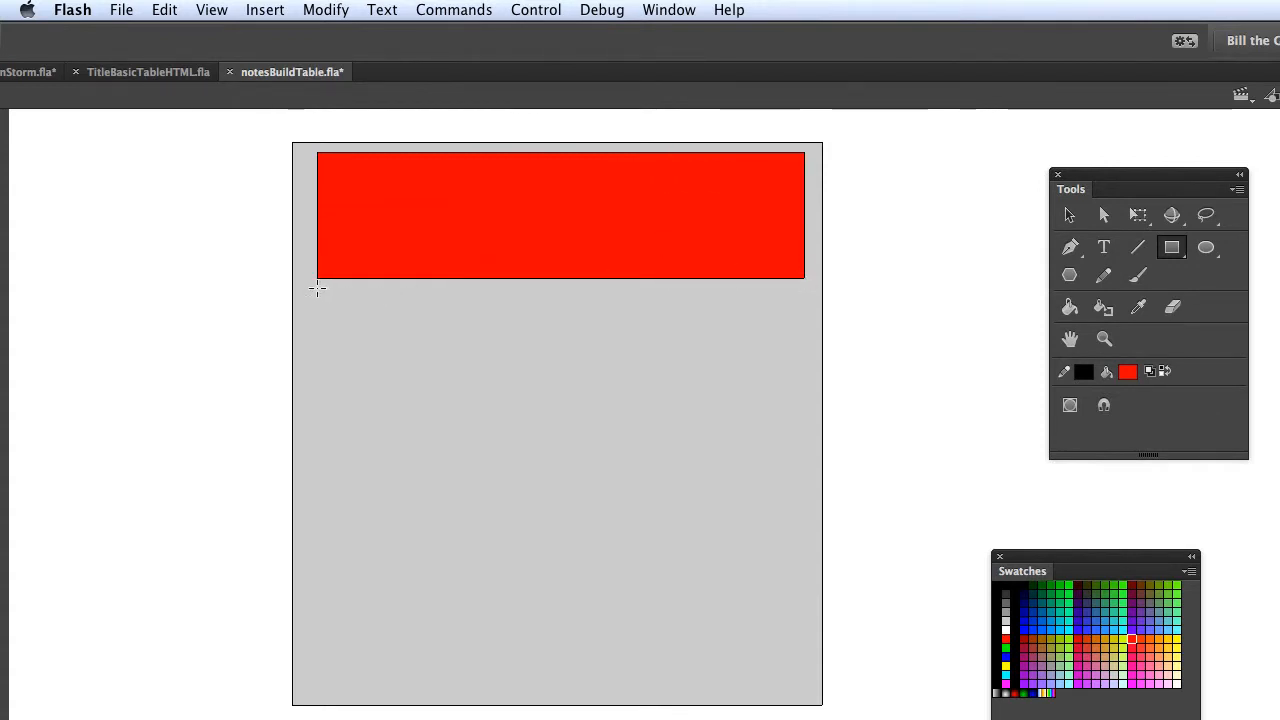
mouse_move(317, 289)
mouse_down()
mouse_move(420, 477)
mouse_move(658, 572)
mouse_move(813, 590)
mouse_move(804, 598)
mouse_up()
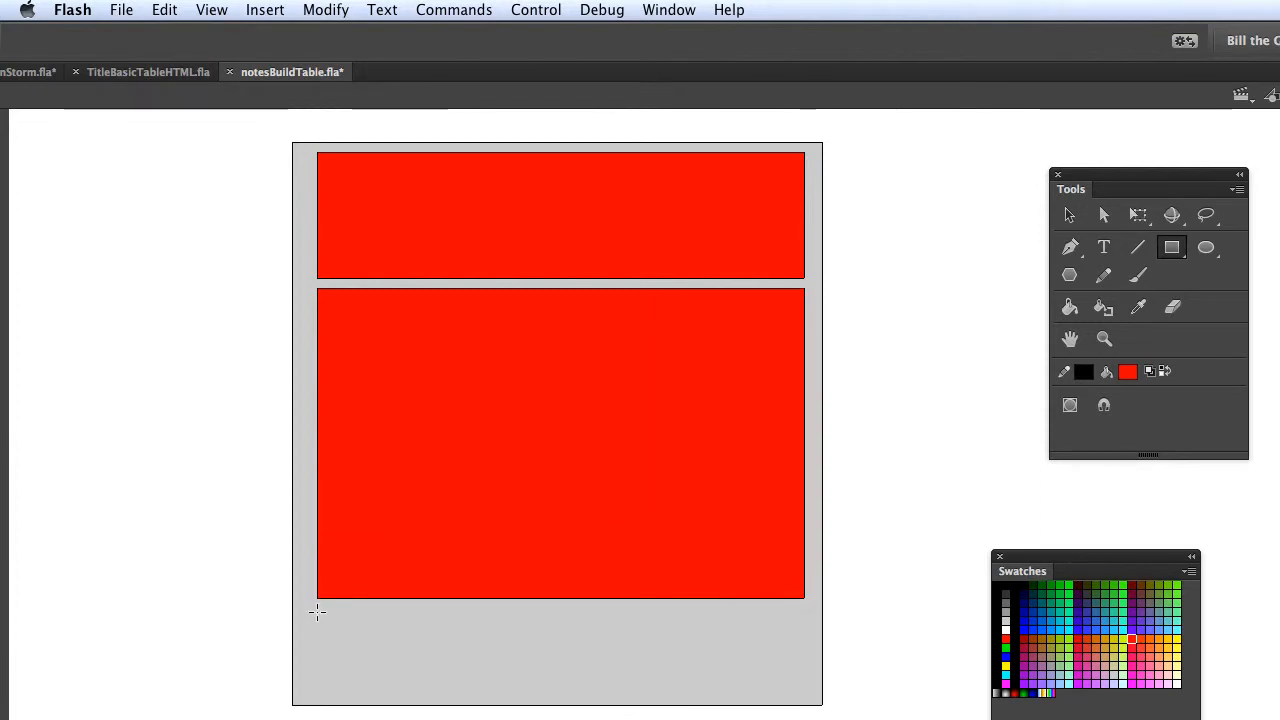
drag(317, 612, 804, 688)
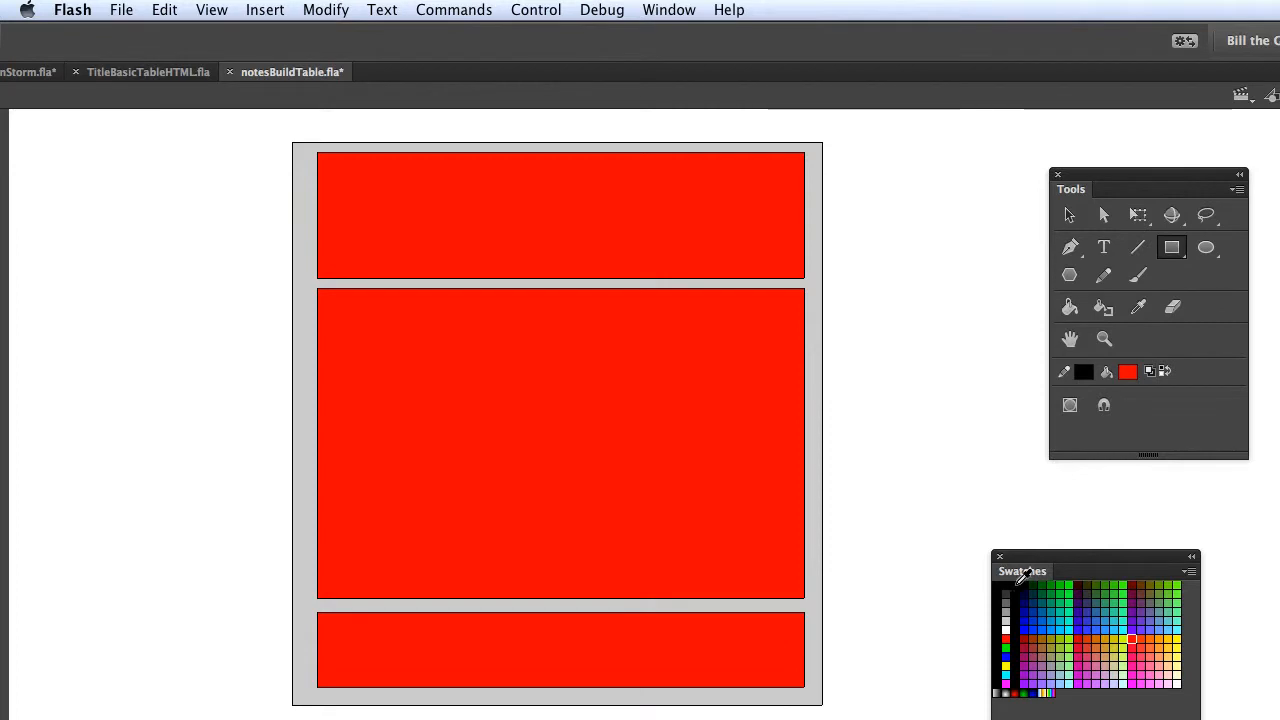
click(1050, 584)
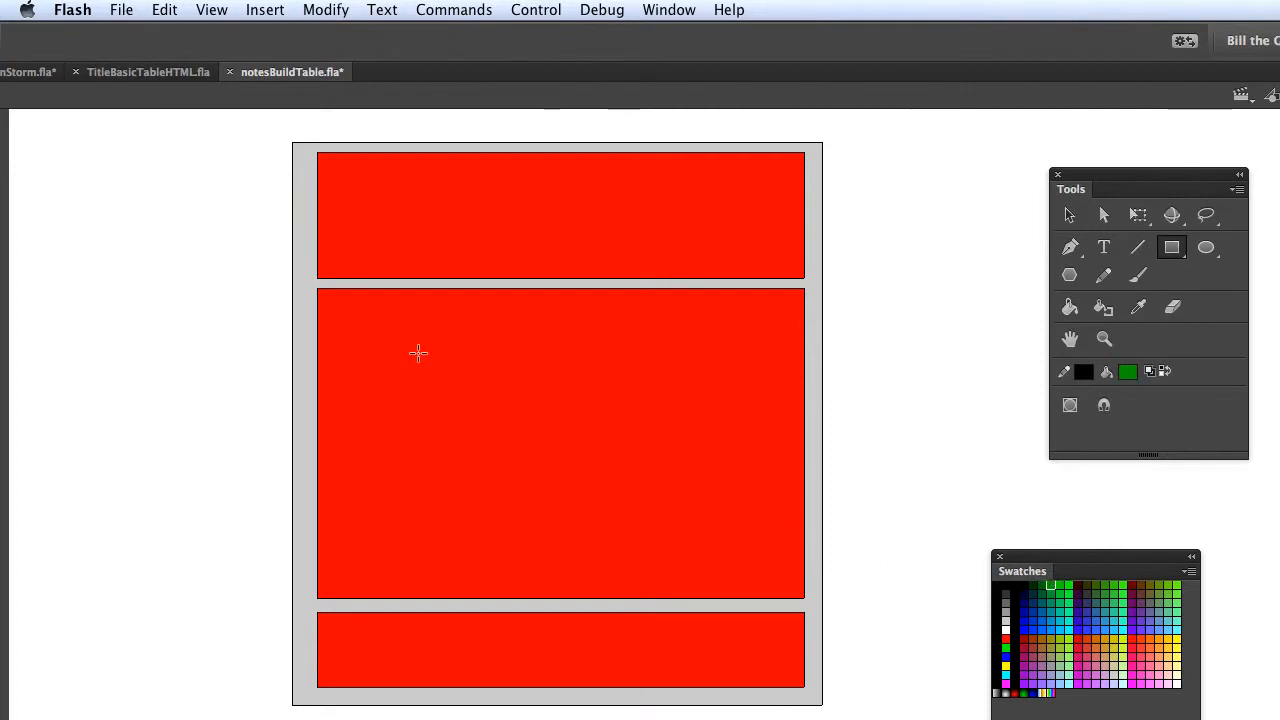
mouse_move(316, 290)
mouse_down()
mouse_move(337, 294)
mouse_move(433, 404)
mouse_move(460, 597)
mouse_up()
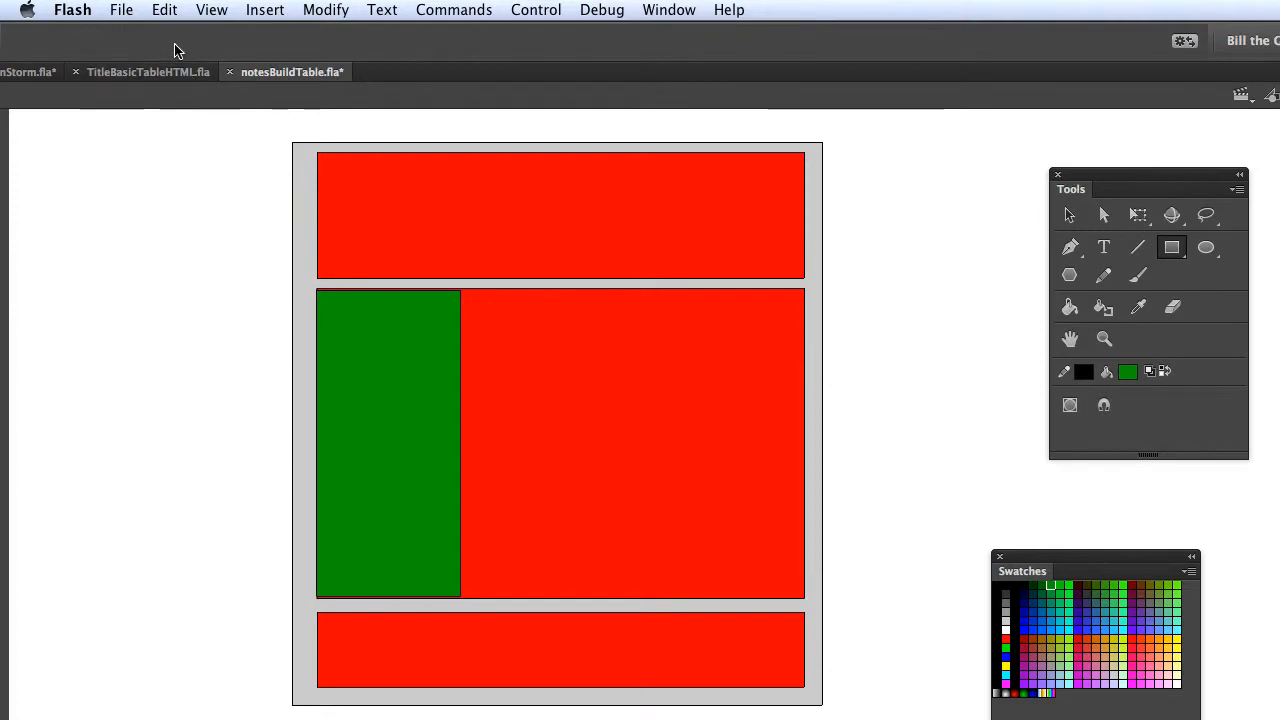
Minimize the Flash drawing, switch to Dreamweaver and create a blank HTML document shown in Design view.
drag(140, 52, 272, 50)
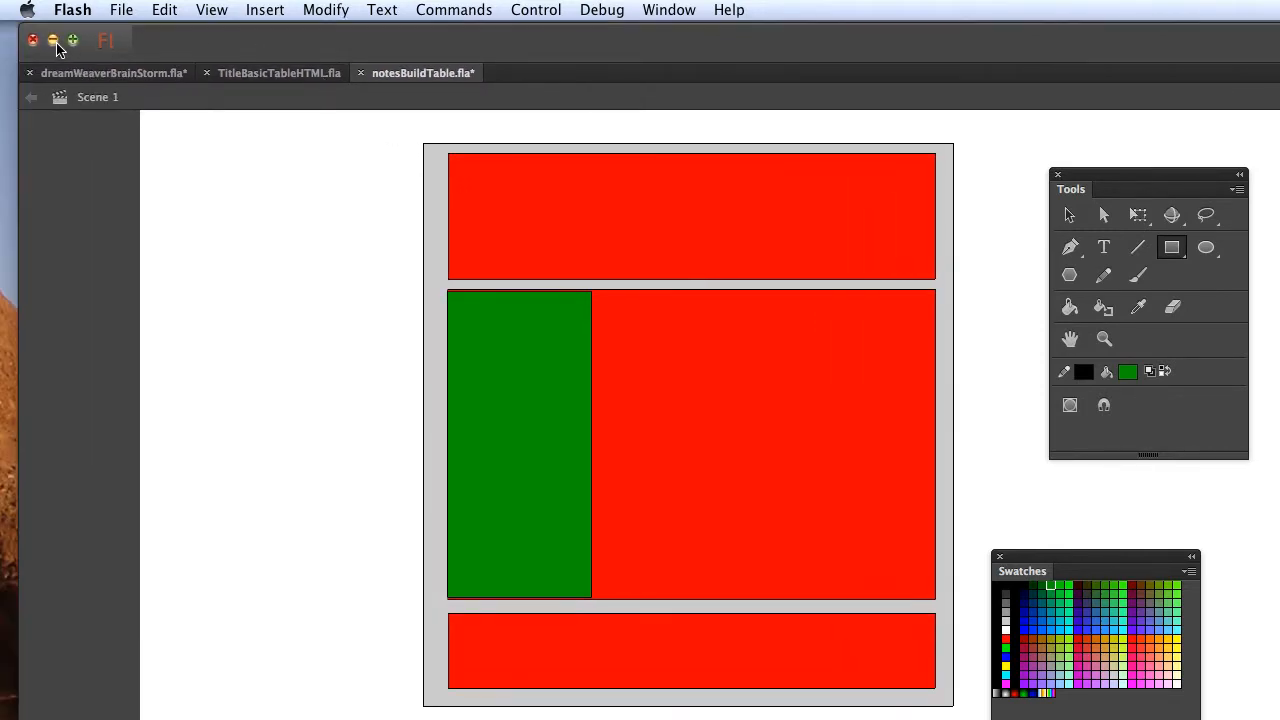
click(56, 48)
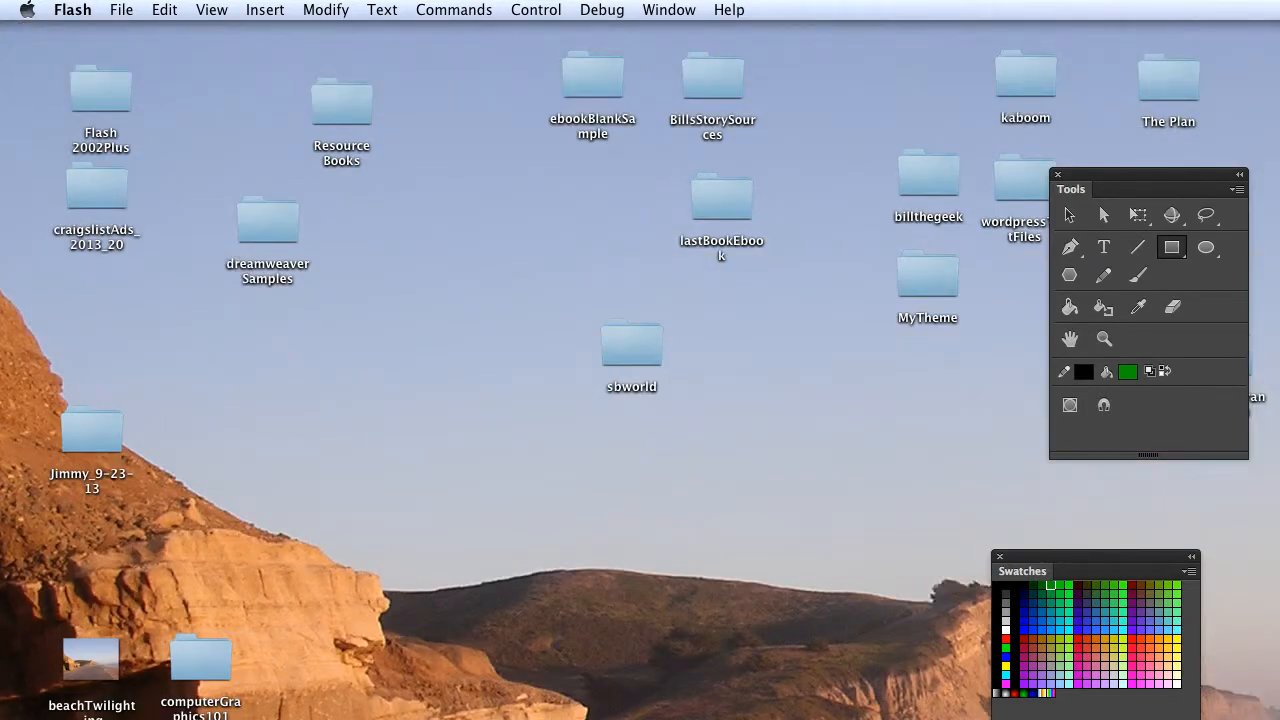
click(790, 719)
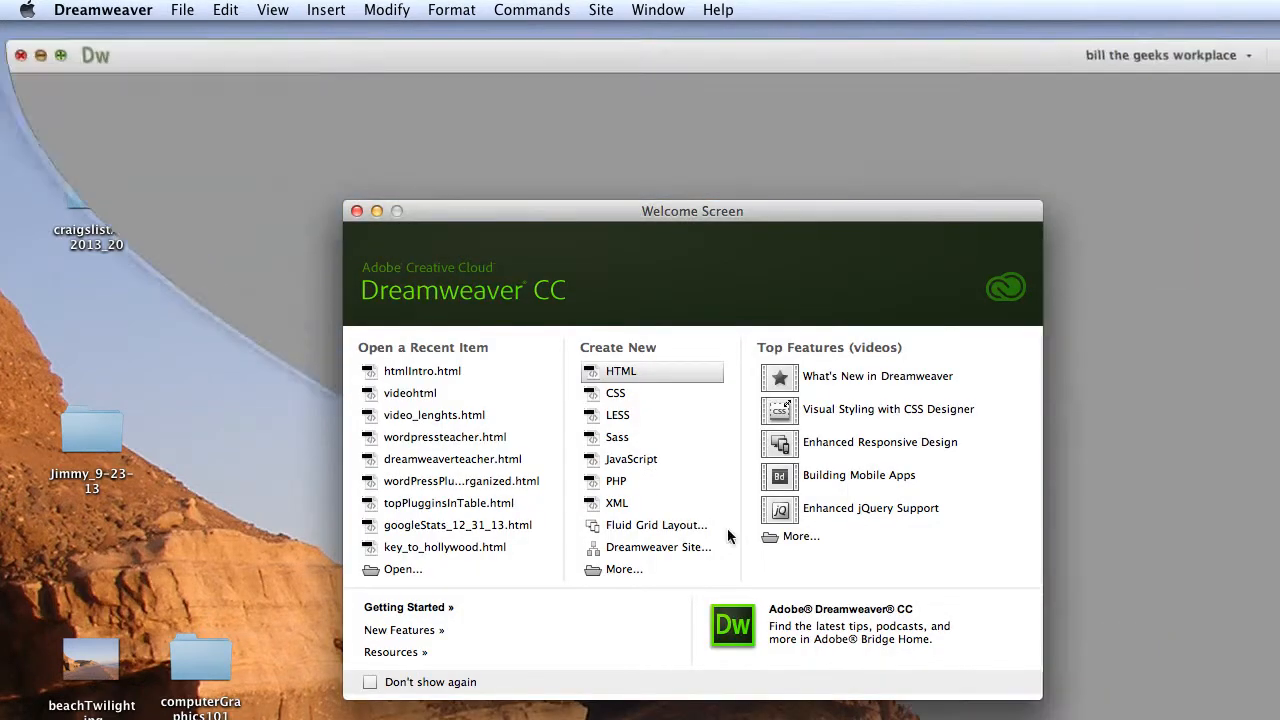
click(618, 372)
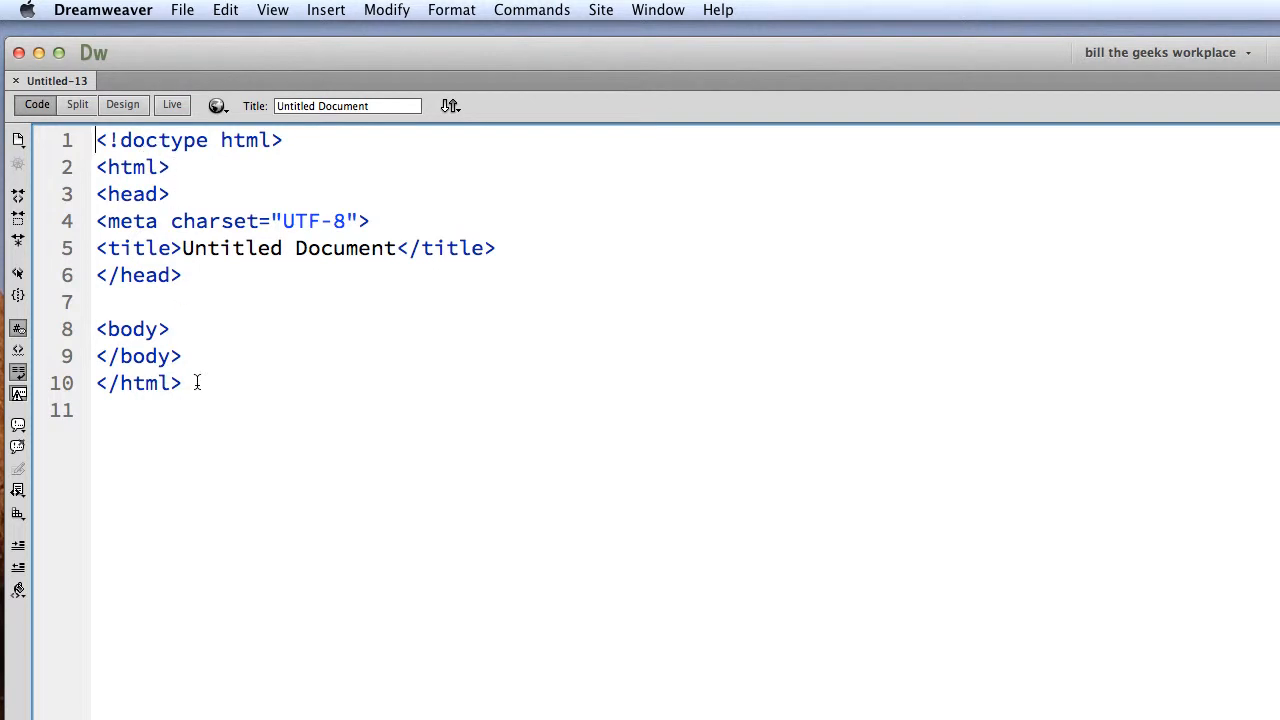
click(120, 105)
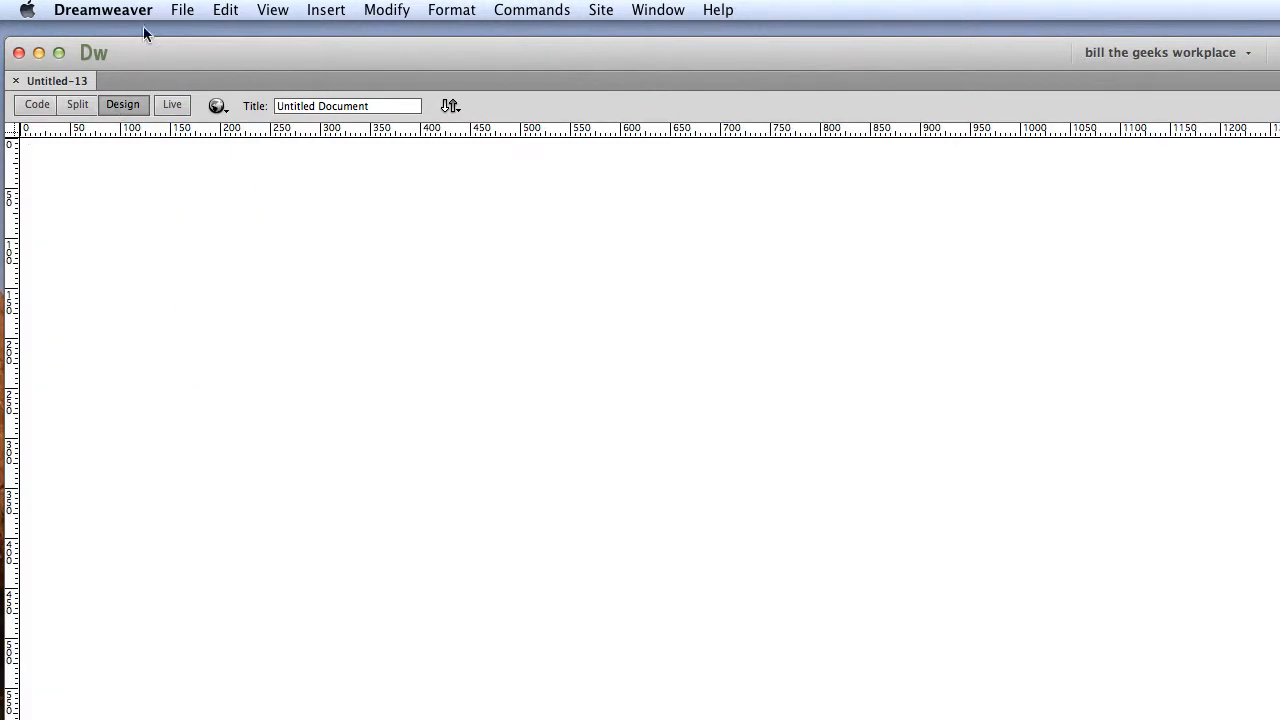
Bring the Files panel into view over the page and collapse the images folder in the site list.
click(182, 12)
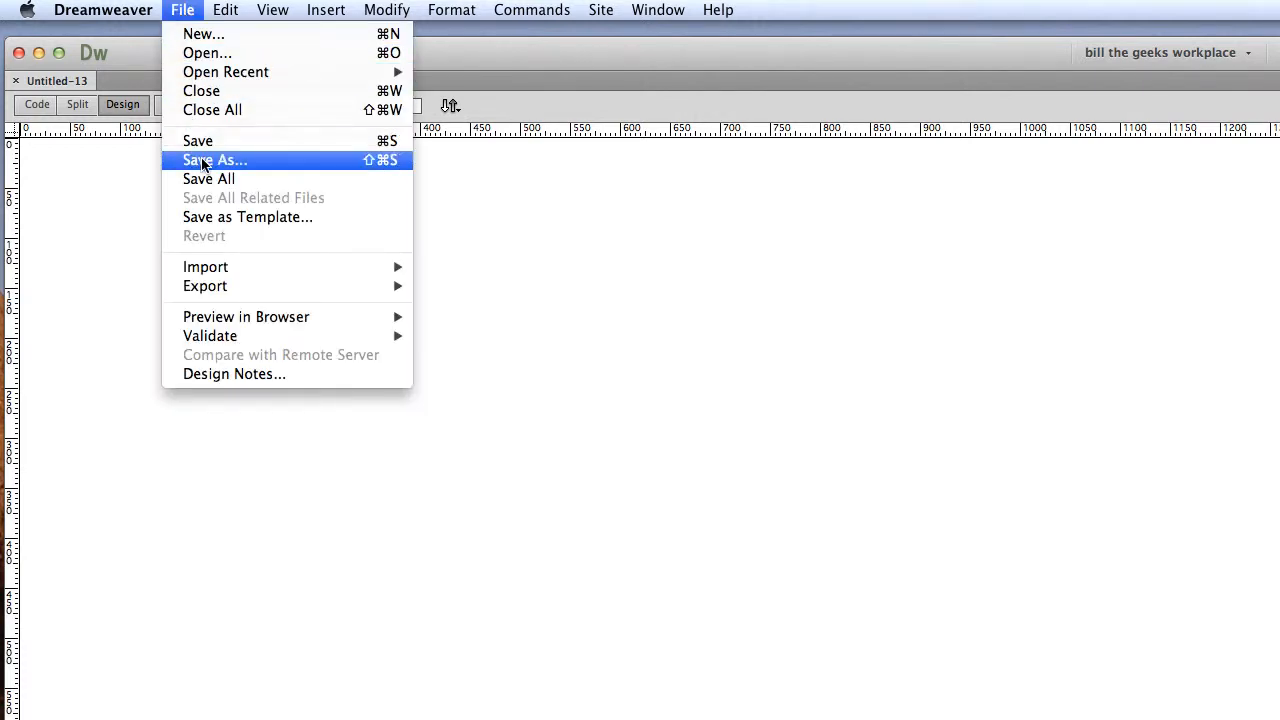
click(180, 12)
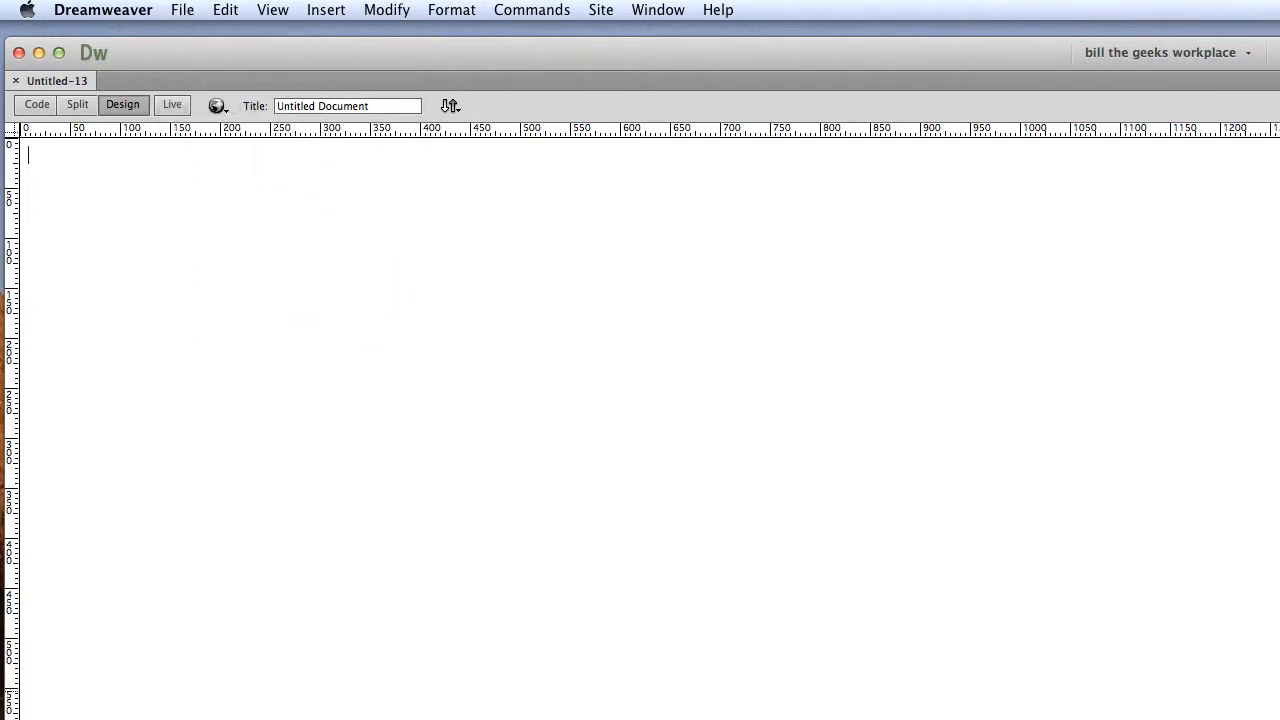
drag(860, 716, 693, 152)
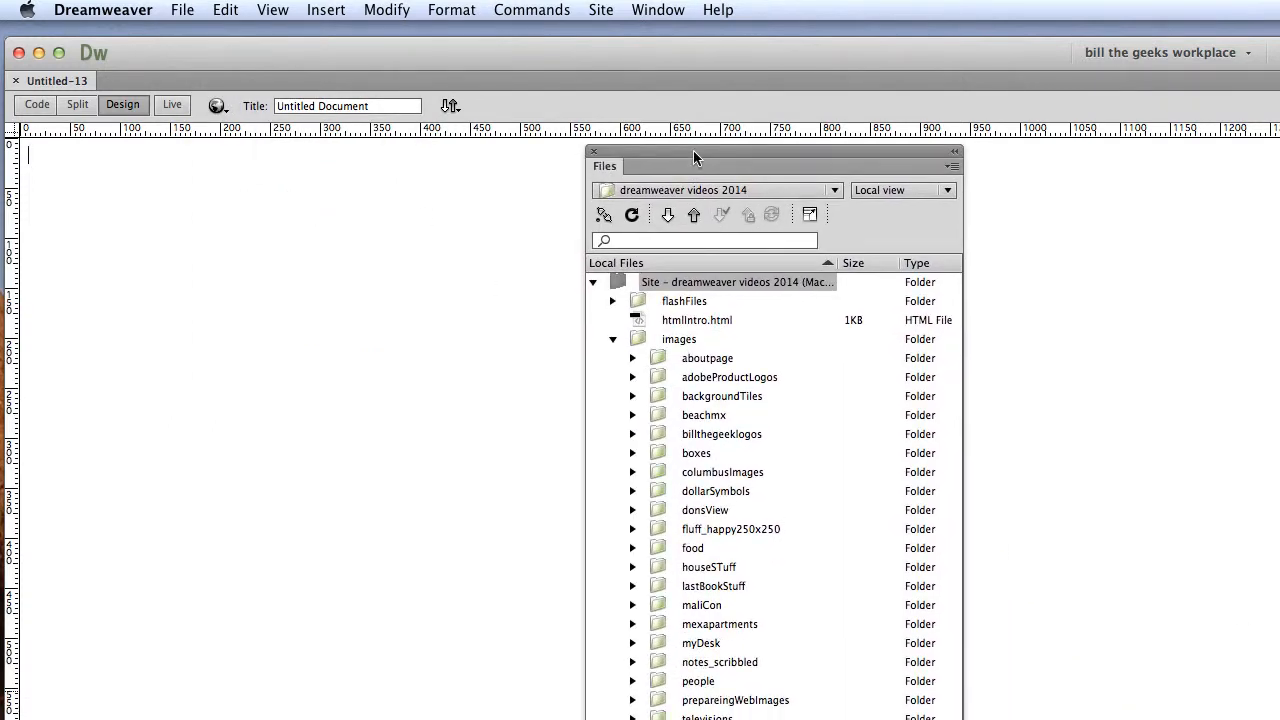
click(612, 340)
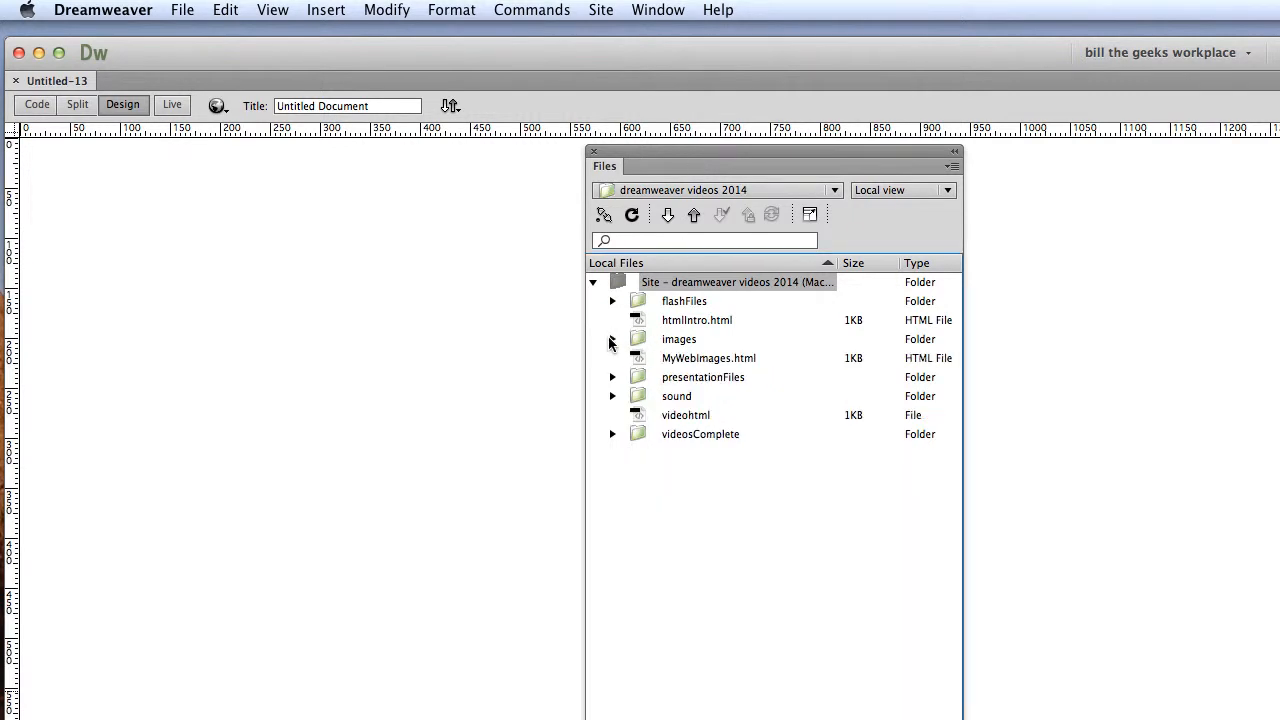
click(658, 12)
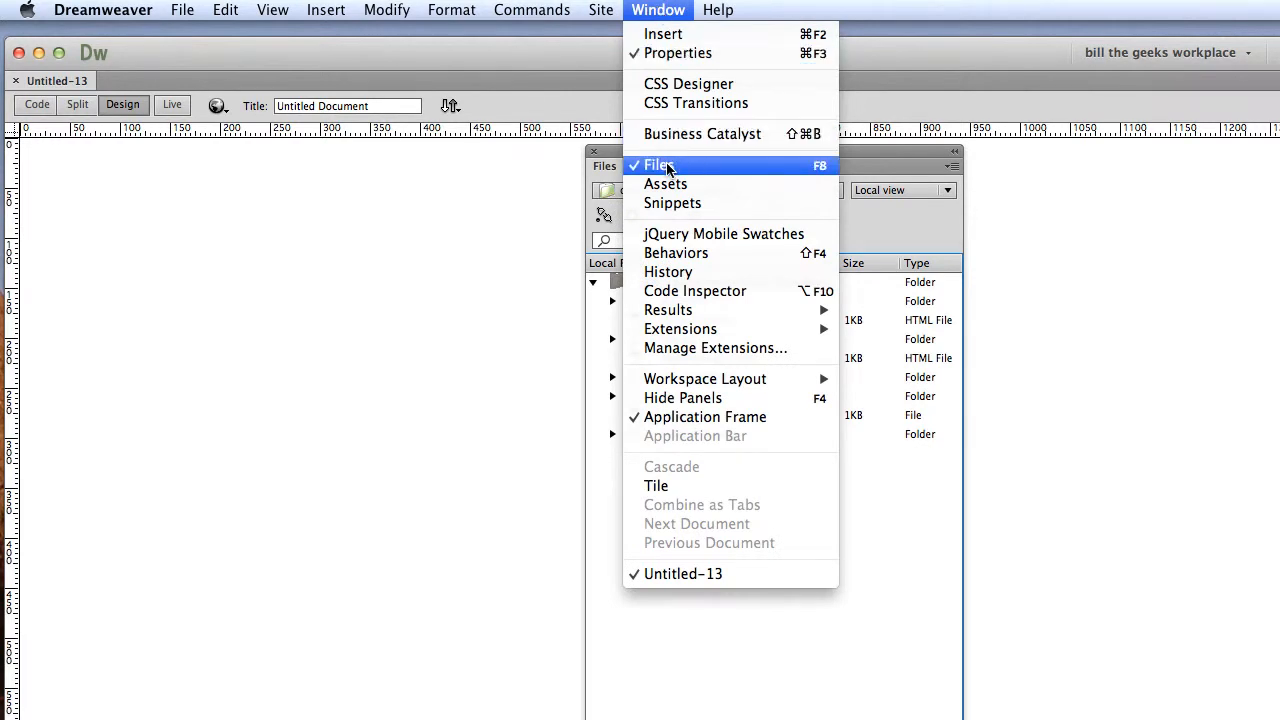
click(636, 10)
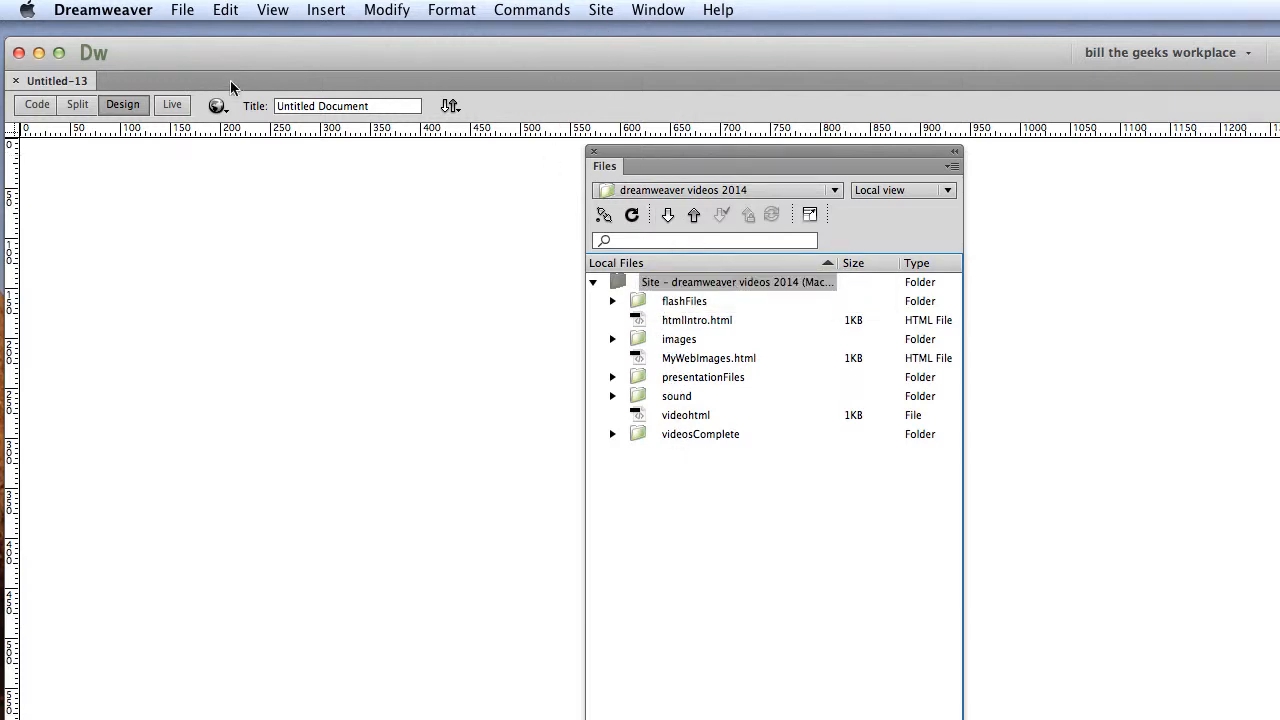
Save the new page as tablesBasic.html in the DreamweaverVideo 2014 folder.
click(180, 12)
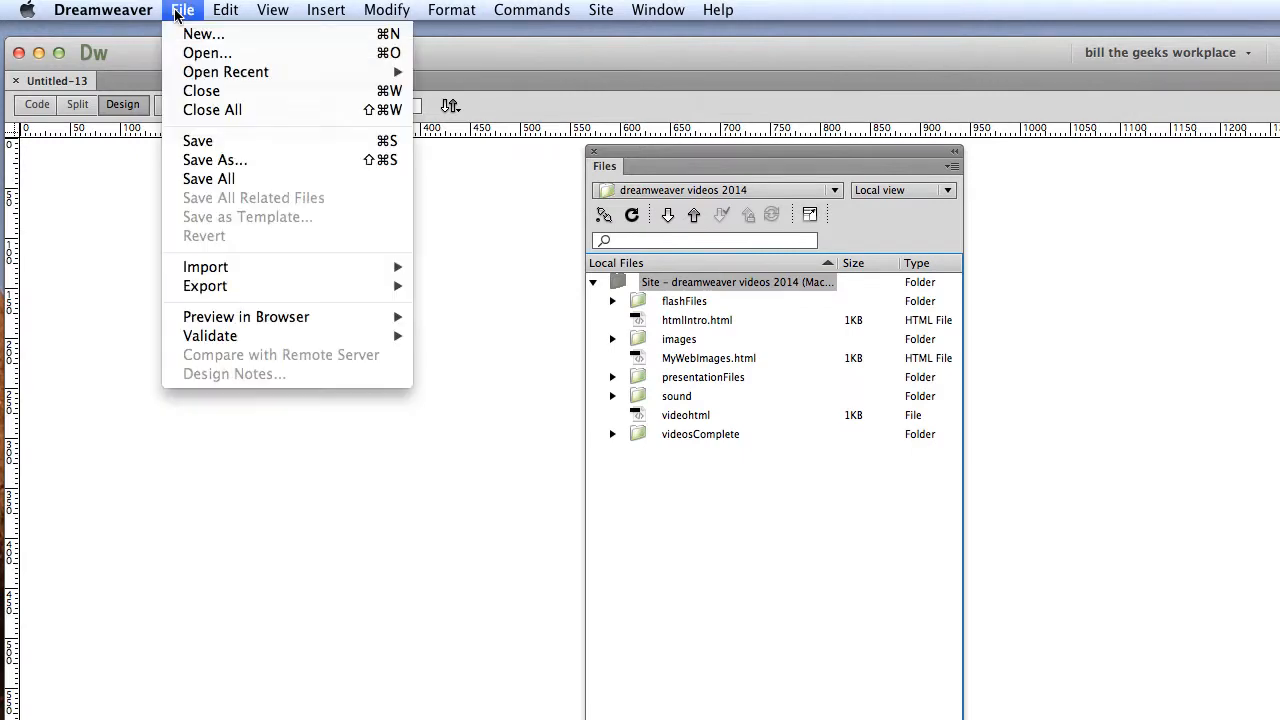
click(202, 162)
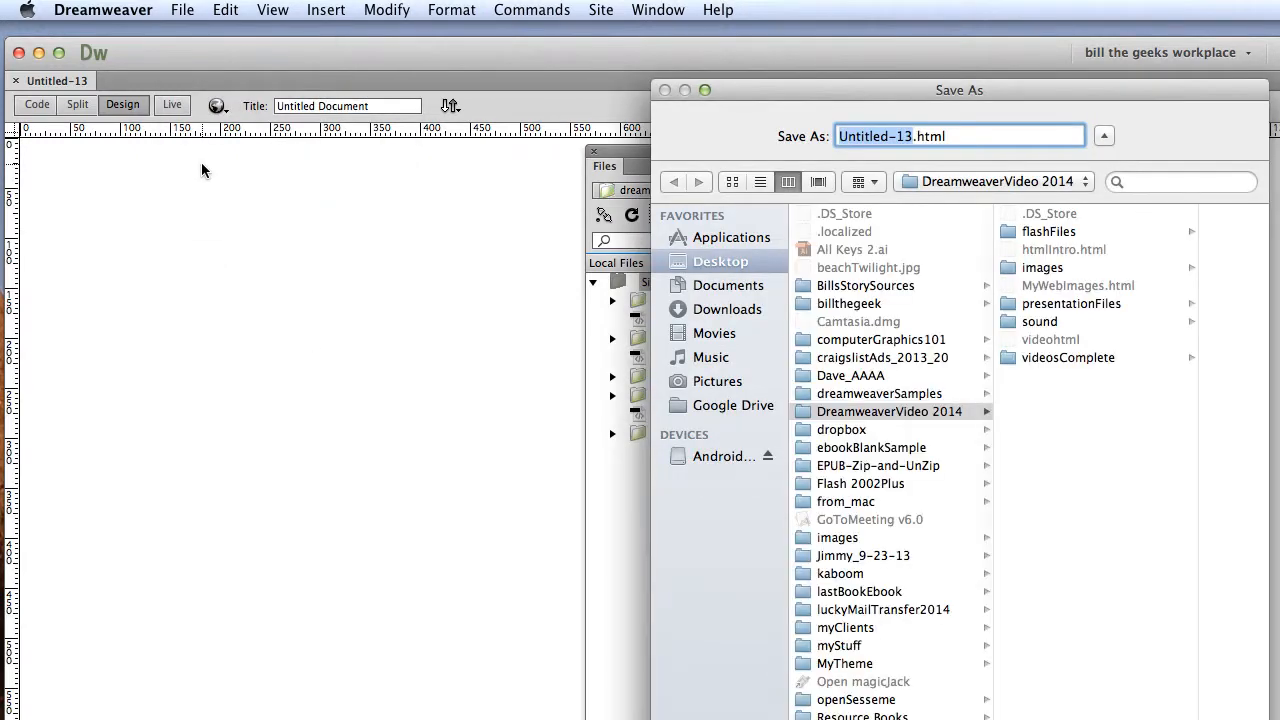
text(tabl)
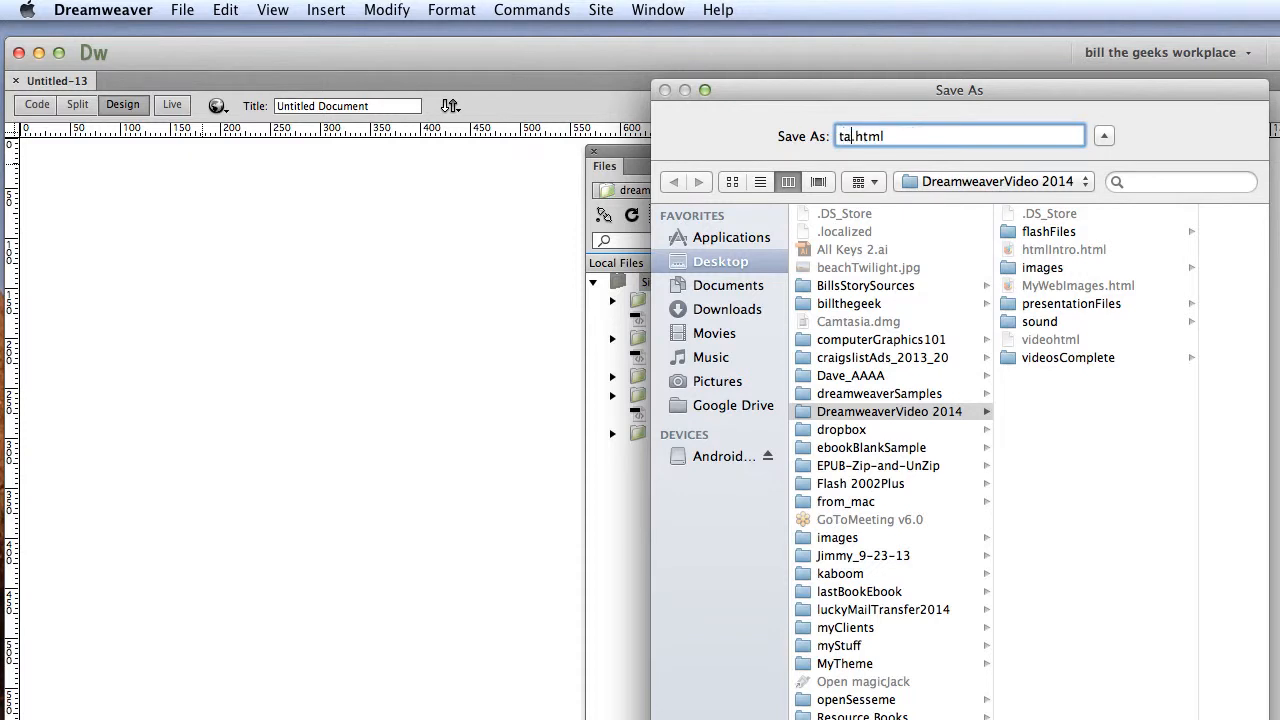
text(esBac)
key(BackSpace)
text(sic)
key(Return)
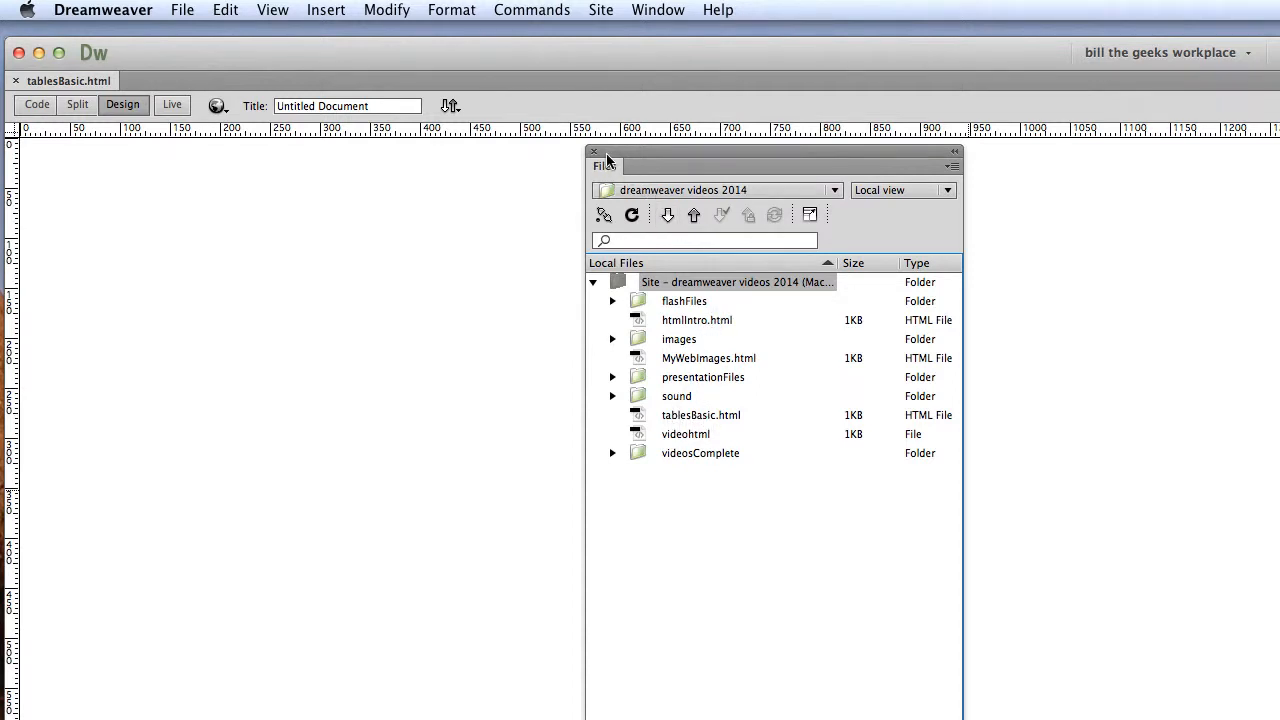
Insert a table with 3 rows, 3 columns and a width of 1000 pixels, and move the Files panel off the page.
drag(605, 152, 1279, 320)
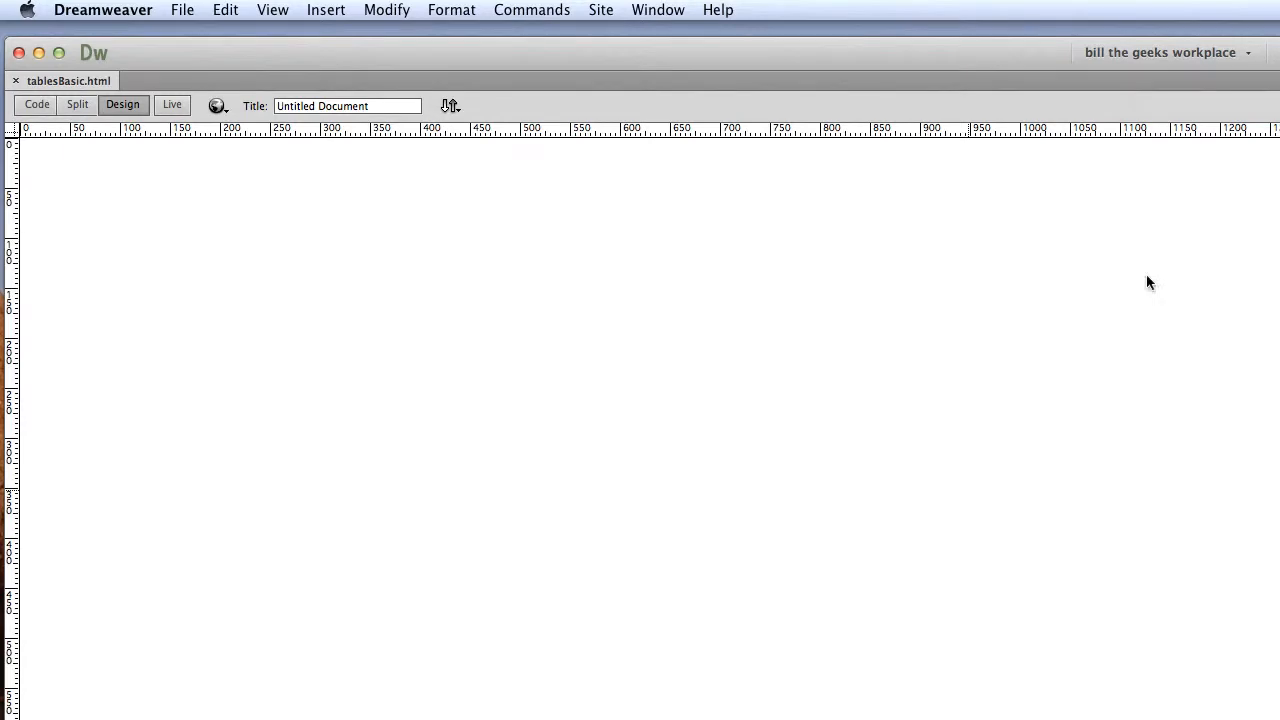
click(324, 12)
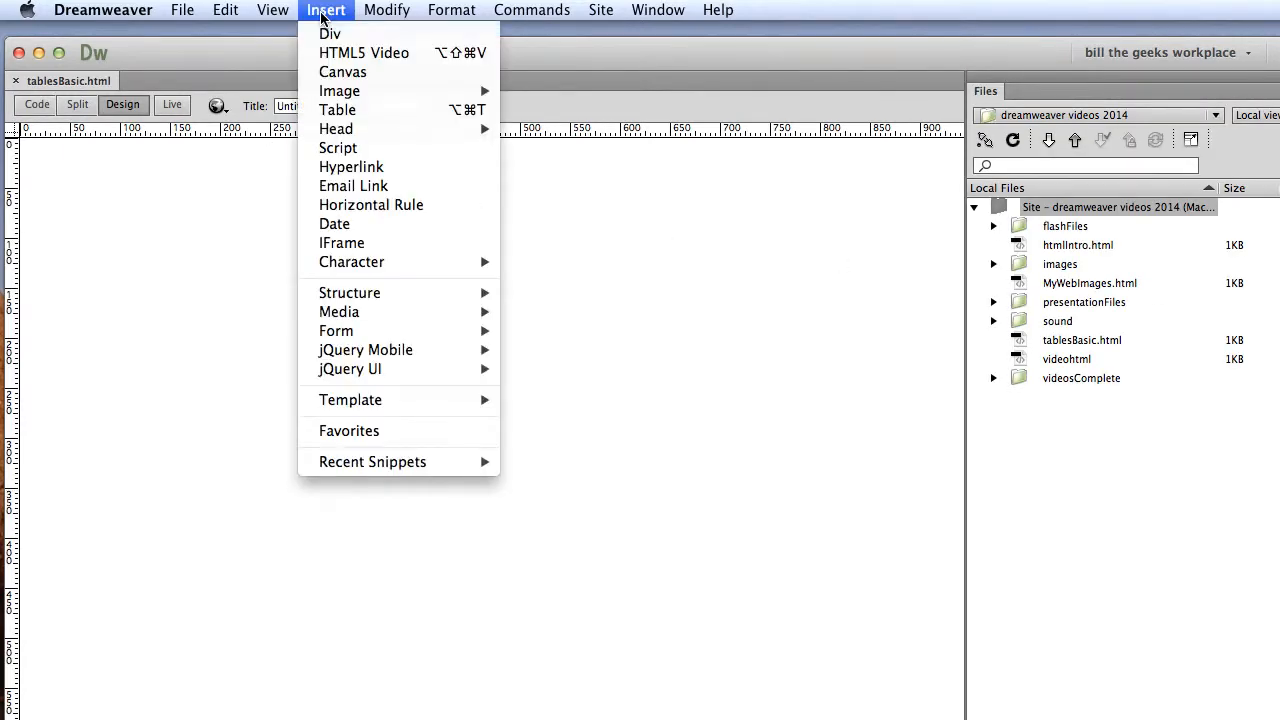
click(337, 110)
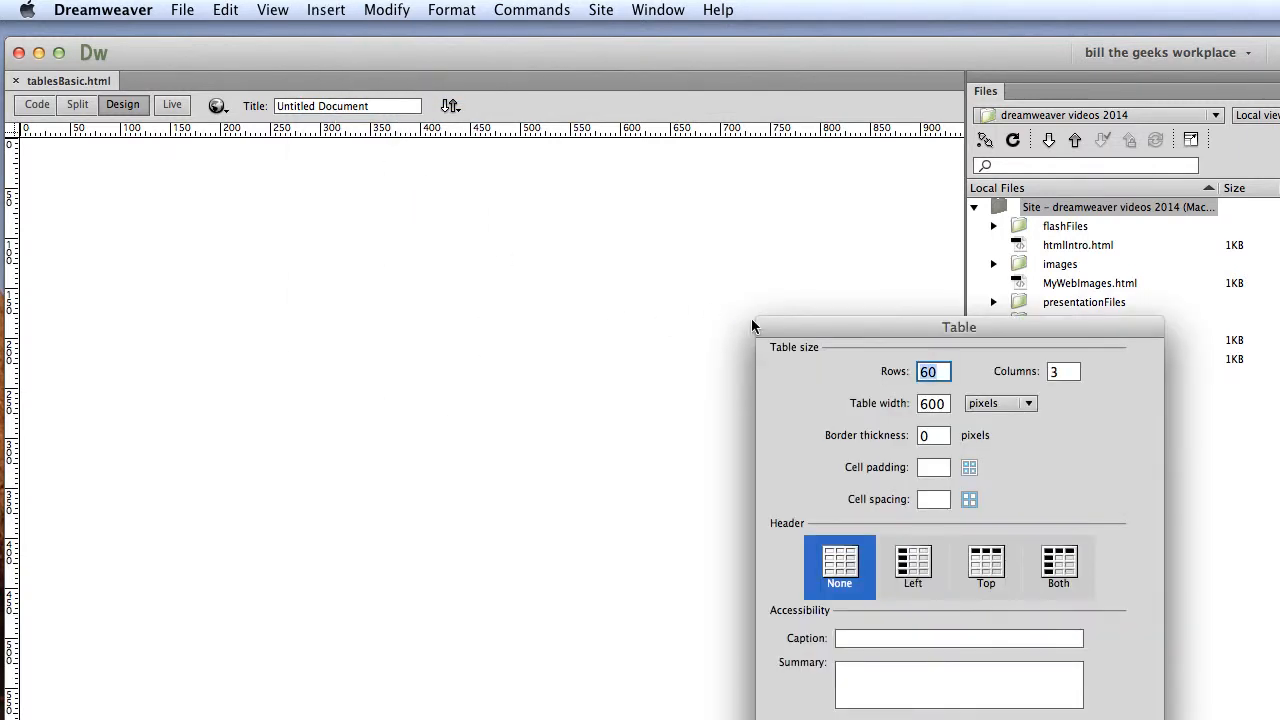
drag(789, 333, 333, 166)
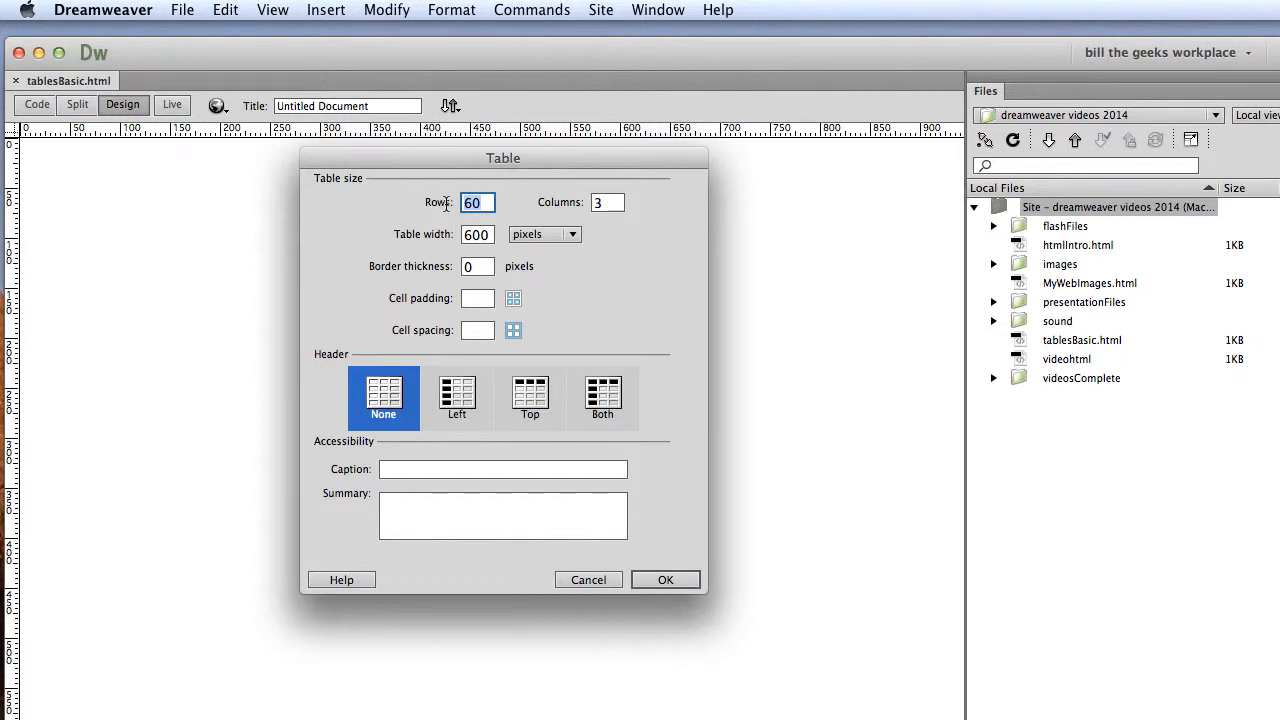
text(3)
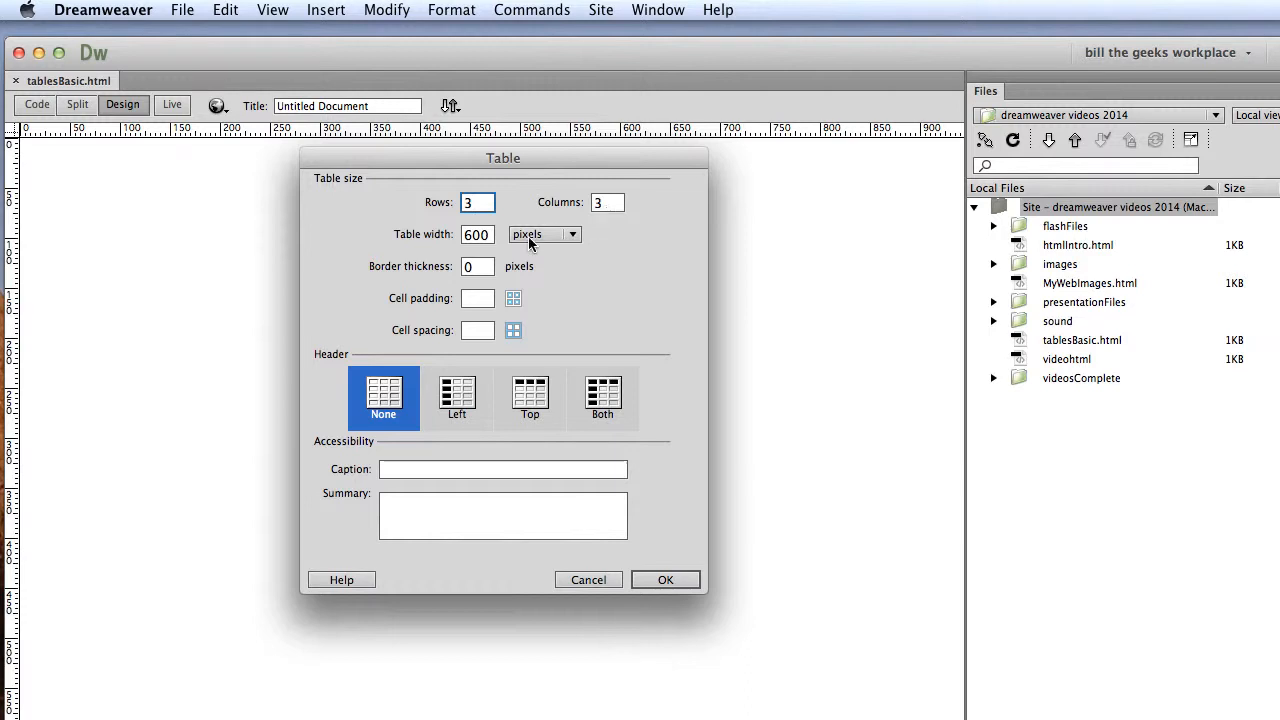
click(489, 234)
drag(489, 234, 462, 235)
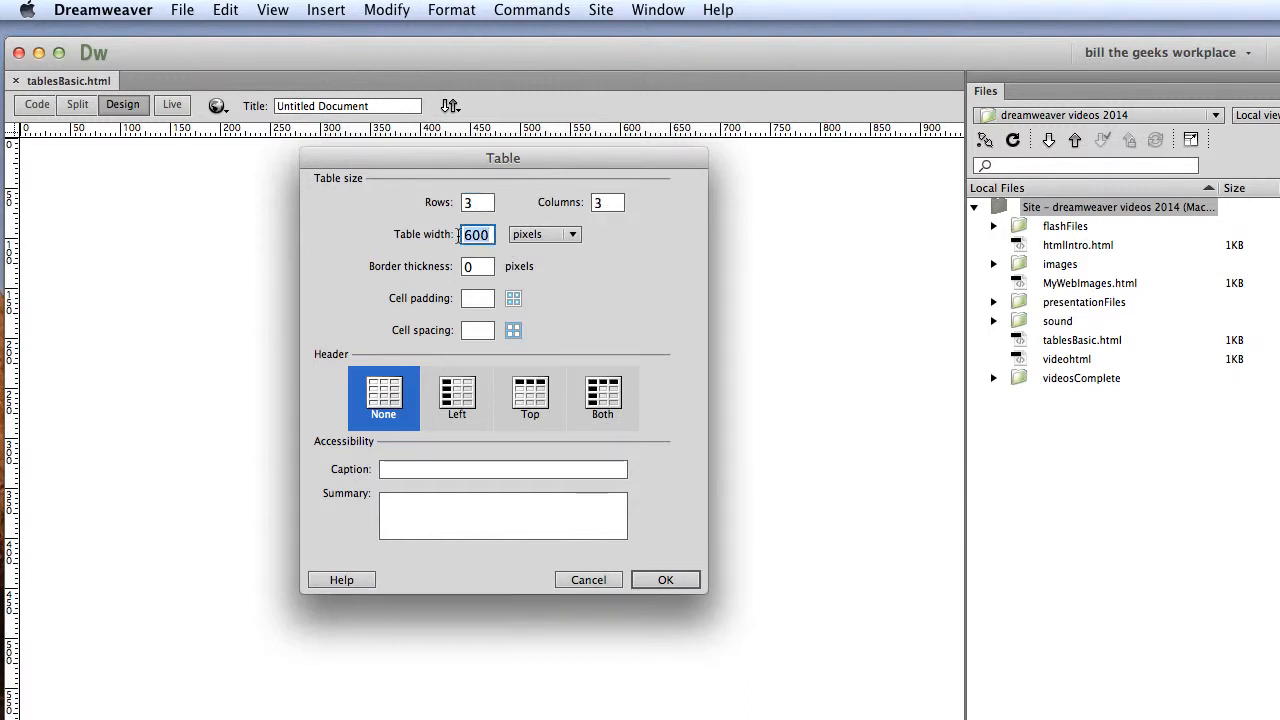
text(1000)
click(678, 583)
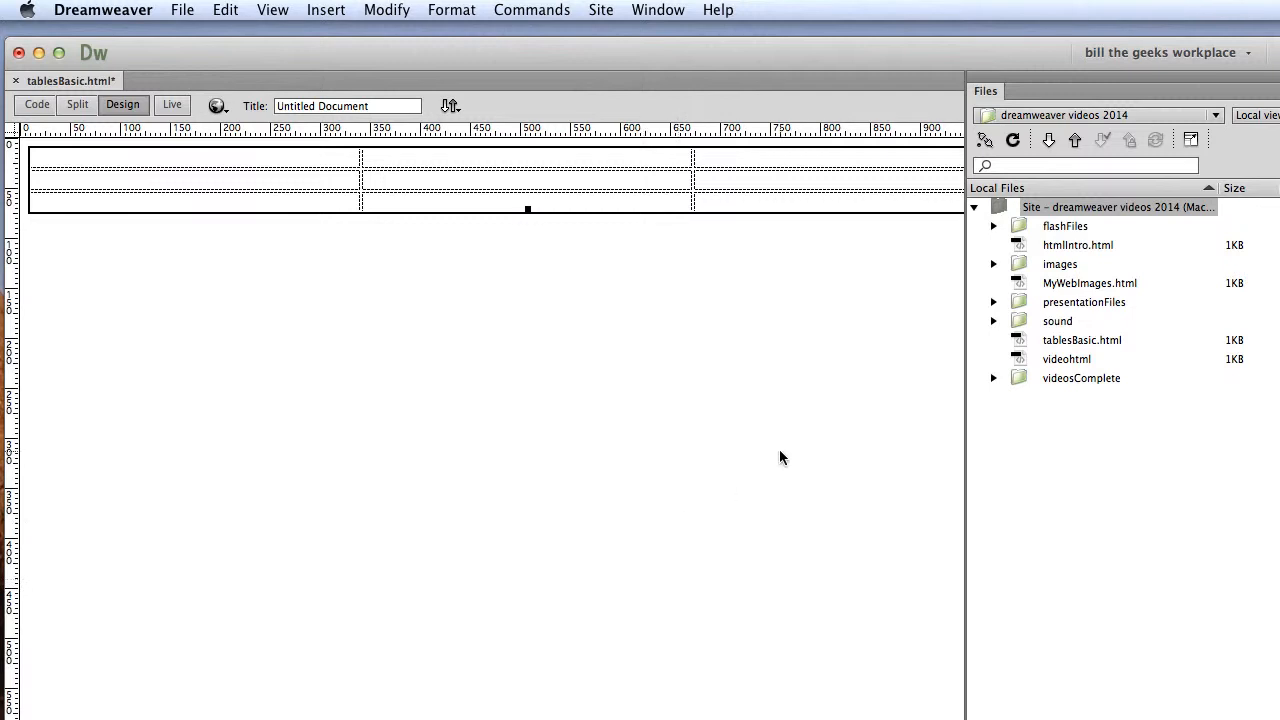
drag(992, 96, 1279, 340)
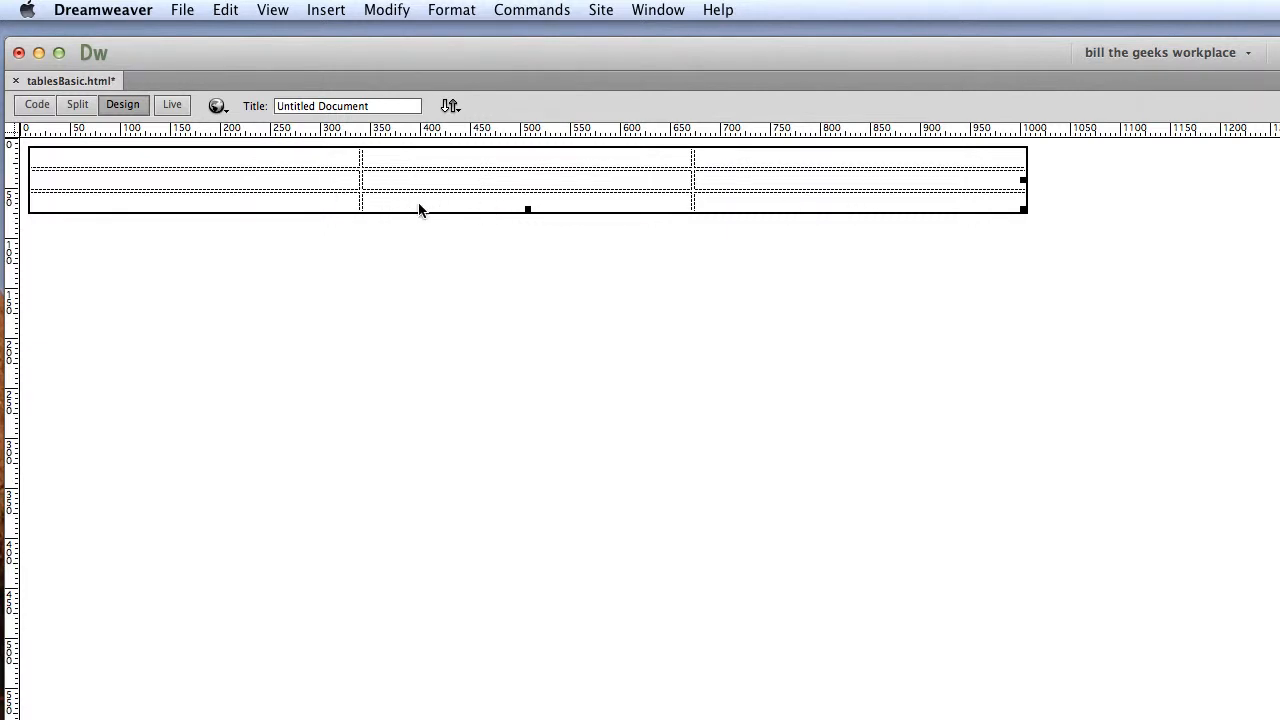
Show the page's source code and examine the new table's markup from its opening to its closing tag.
click(36, 106)
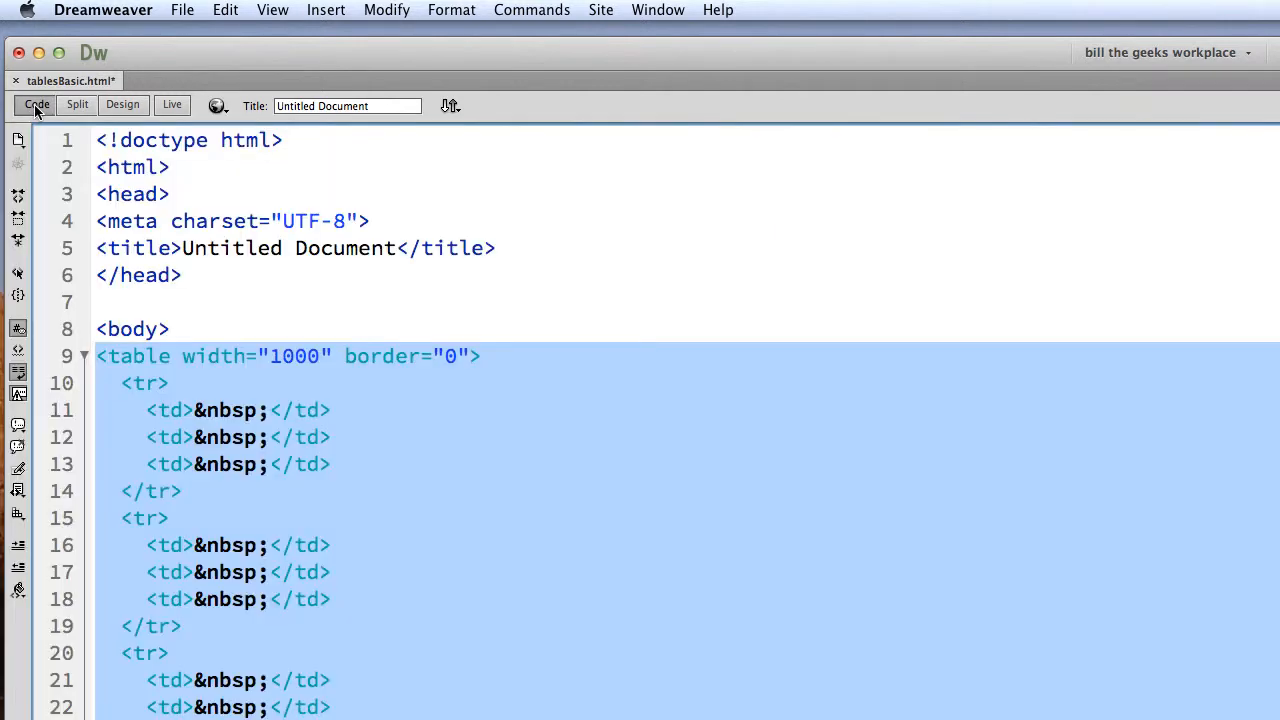
scroll(282, 436, down, 1)
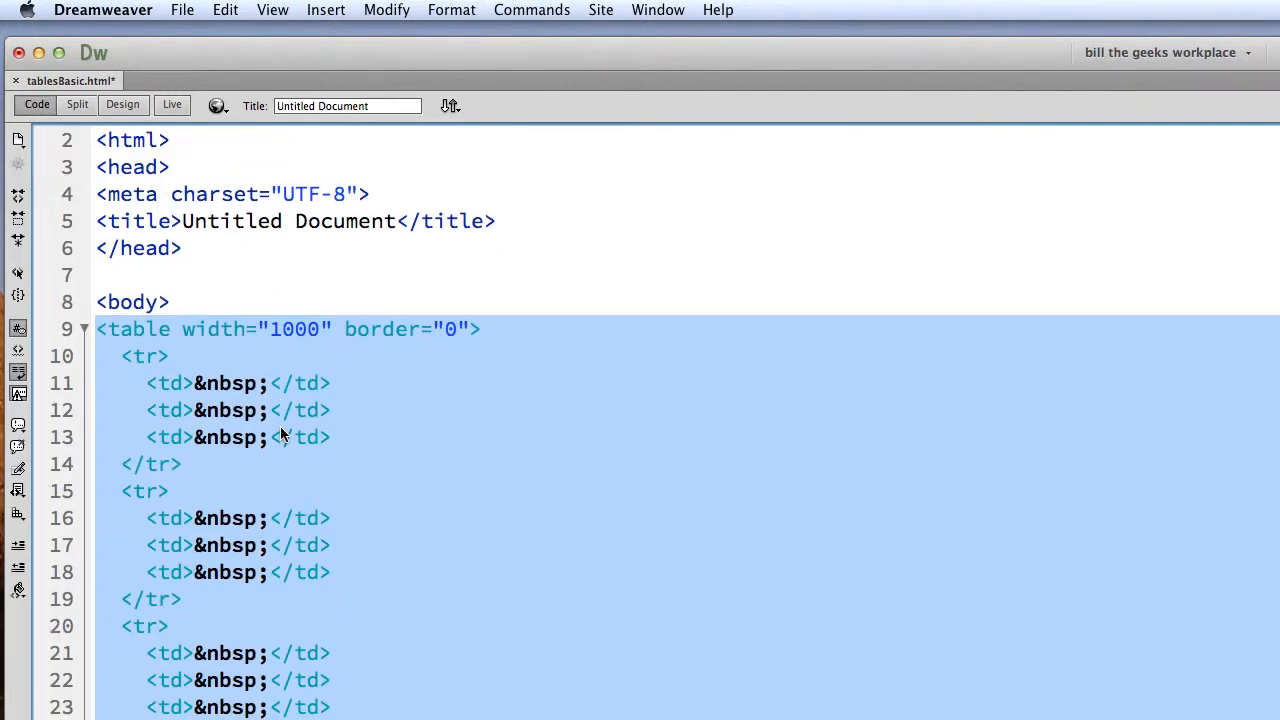
scroll(282, 436, down, 2)
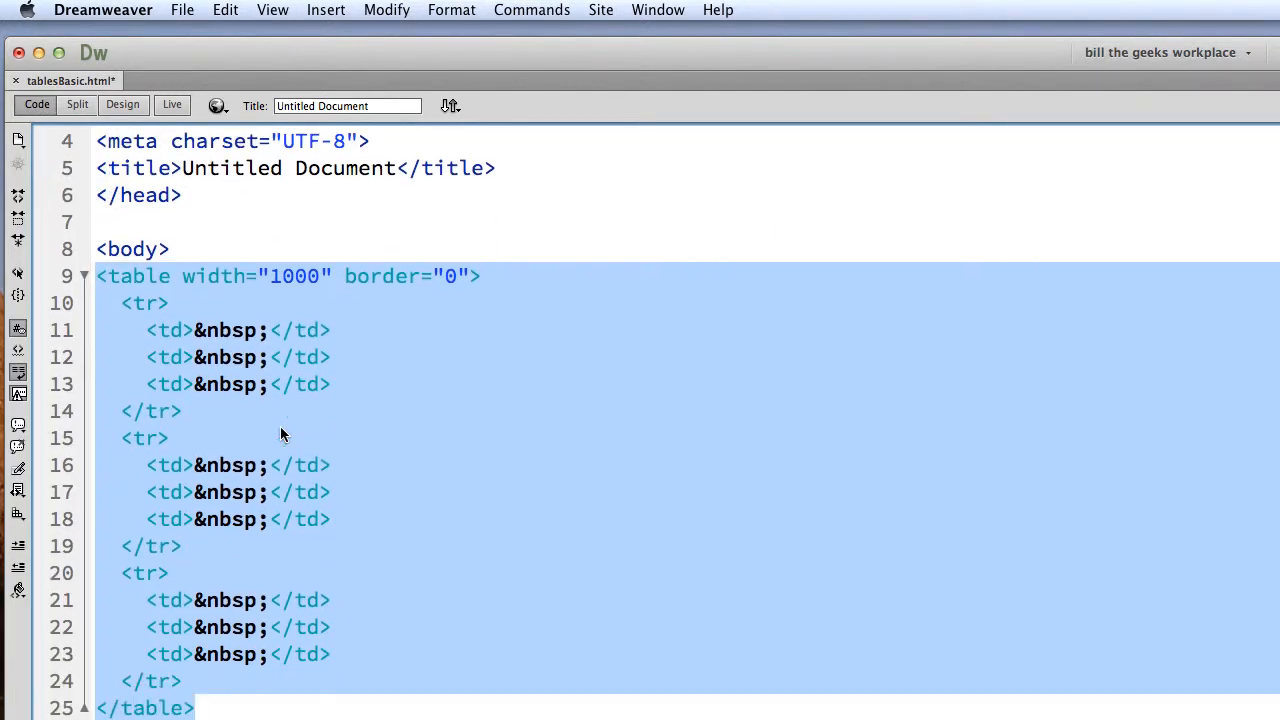
click(553, 276)
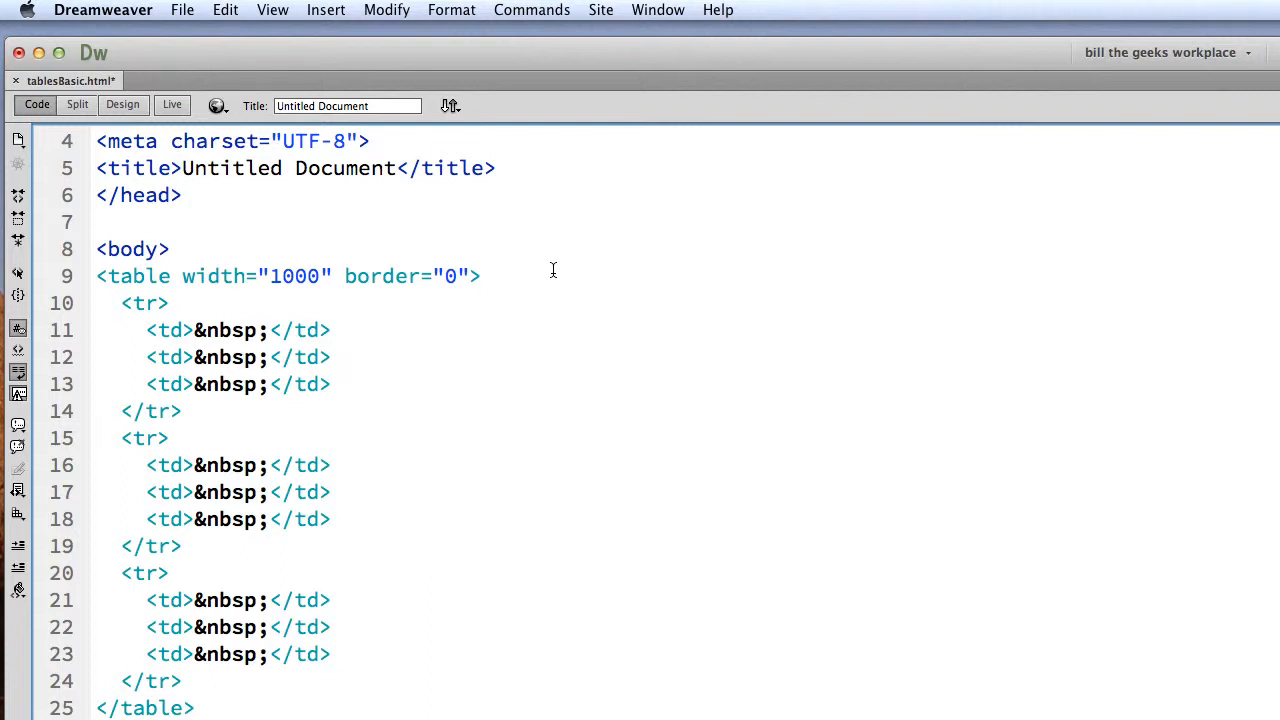
scroll(553, 271, up, 1)
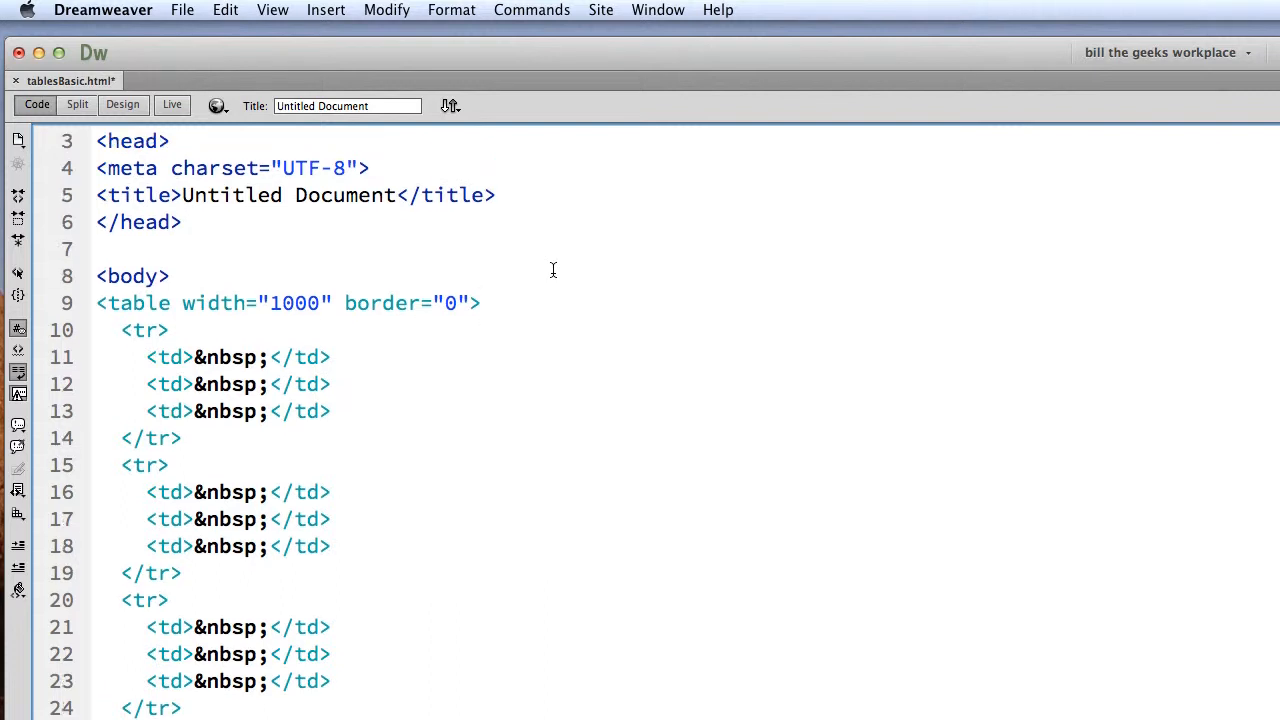
scroll(553, 271, down, 1)
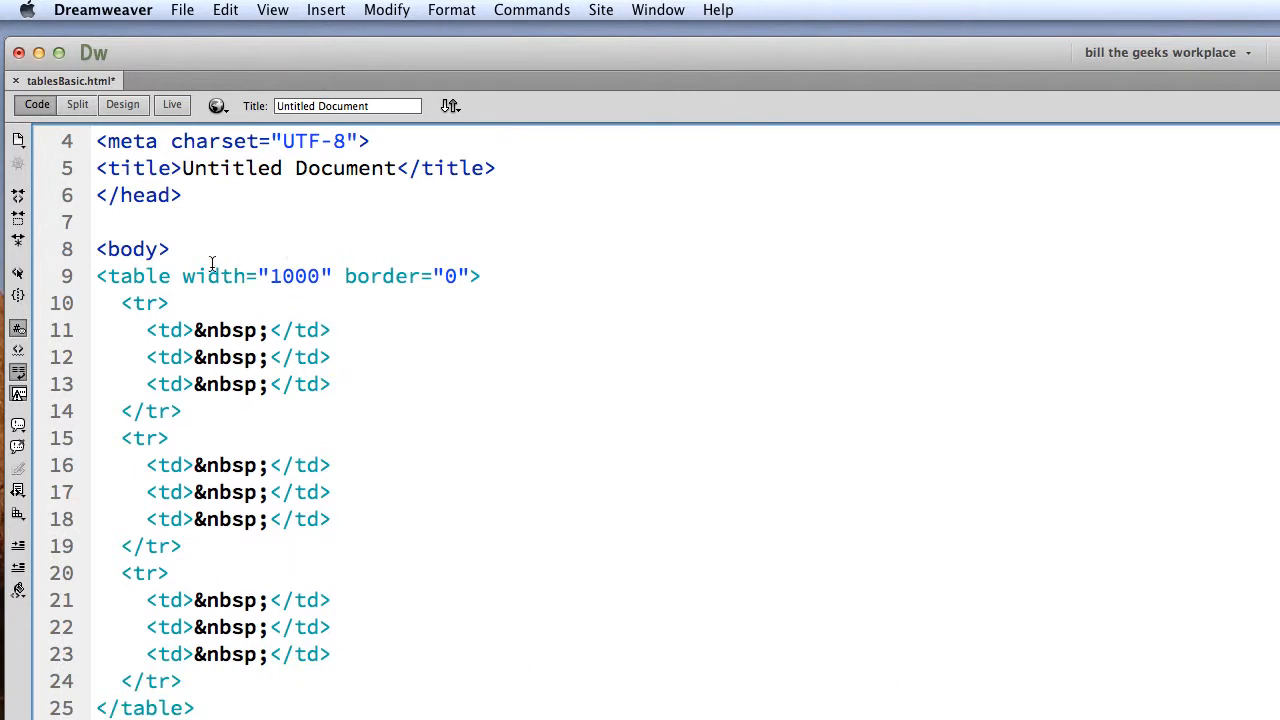
drag(228, 48, 226, 33)
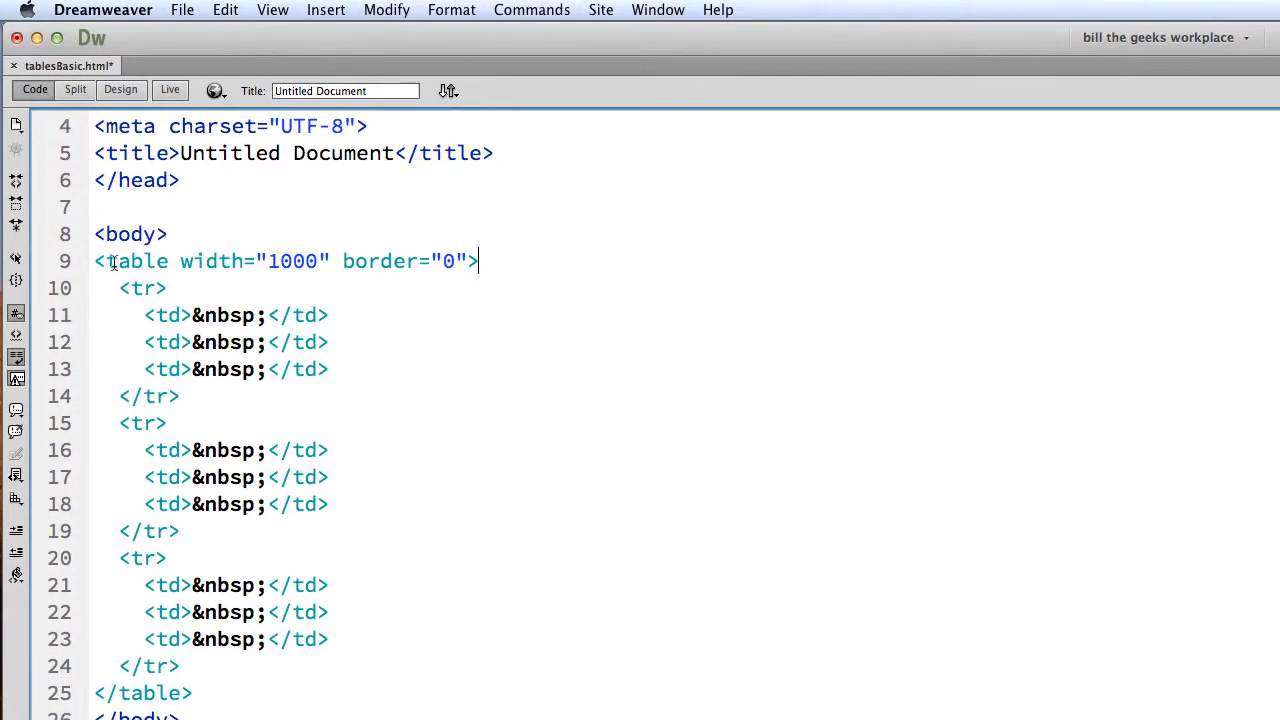
Examine the table tag, its width attribute and the first tr and td tags, and fit the document window to the screen.
drag(105, 261, 168, 266)
click(181, 262)
drag(181, 262, 333, 262)
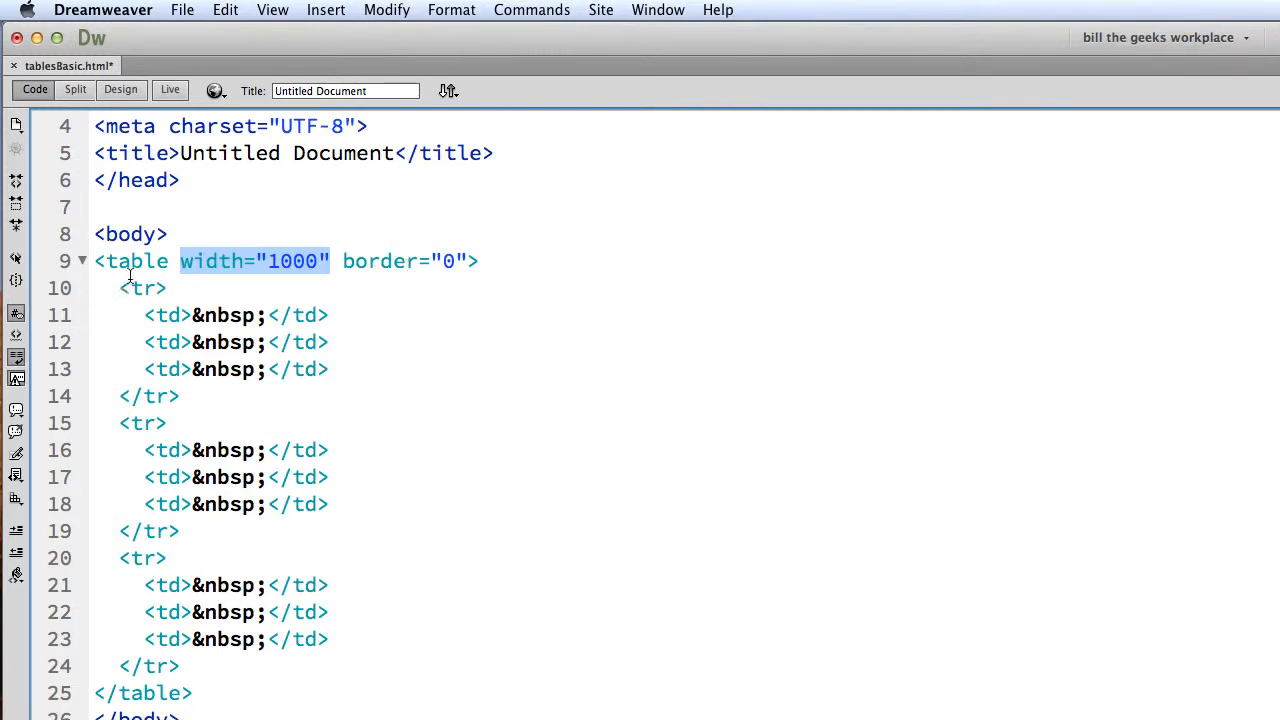
drag(118, 288, 165, 289)
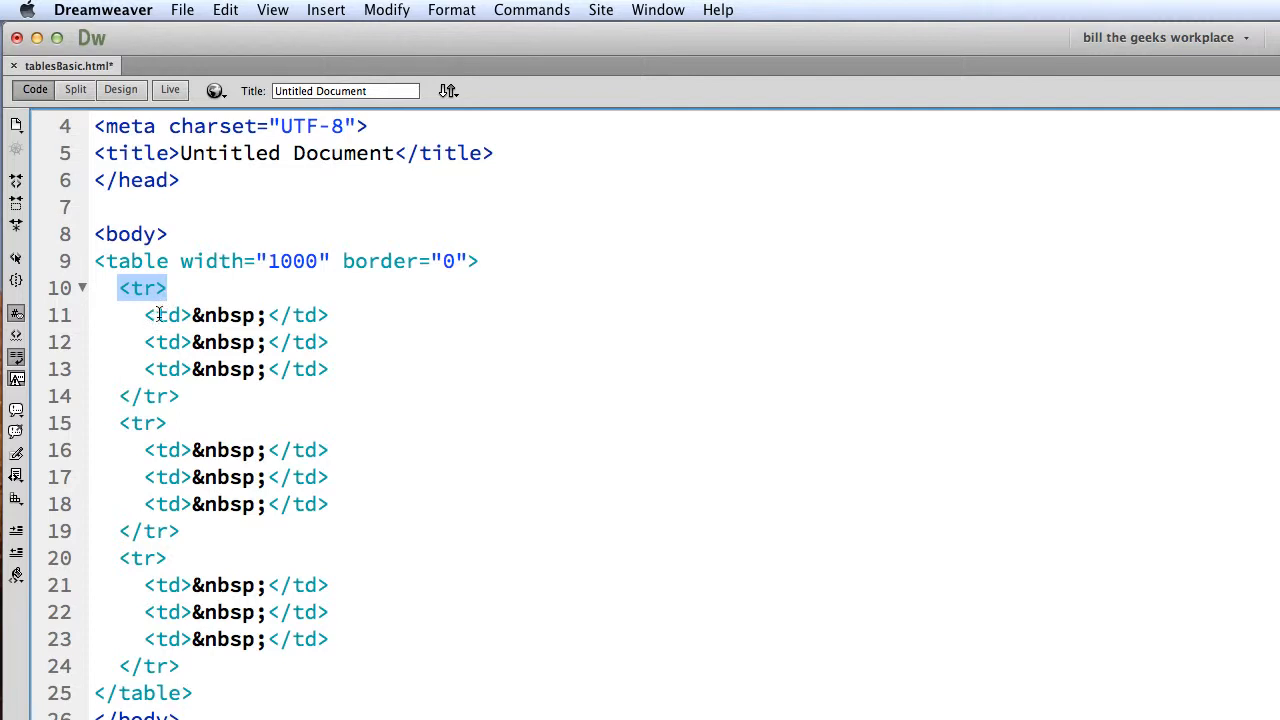
double_click(176, 315)
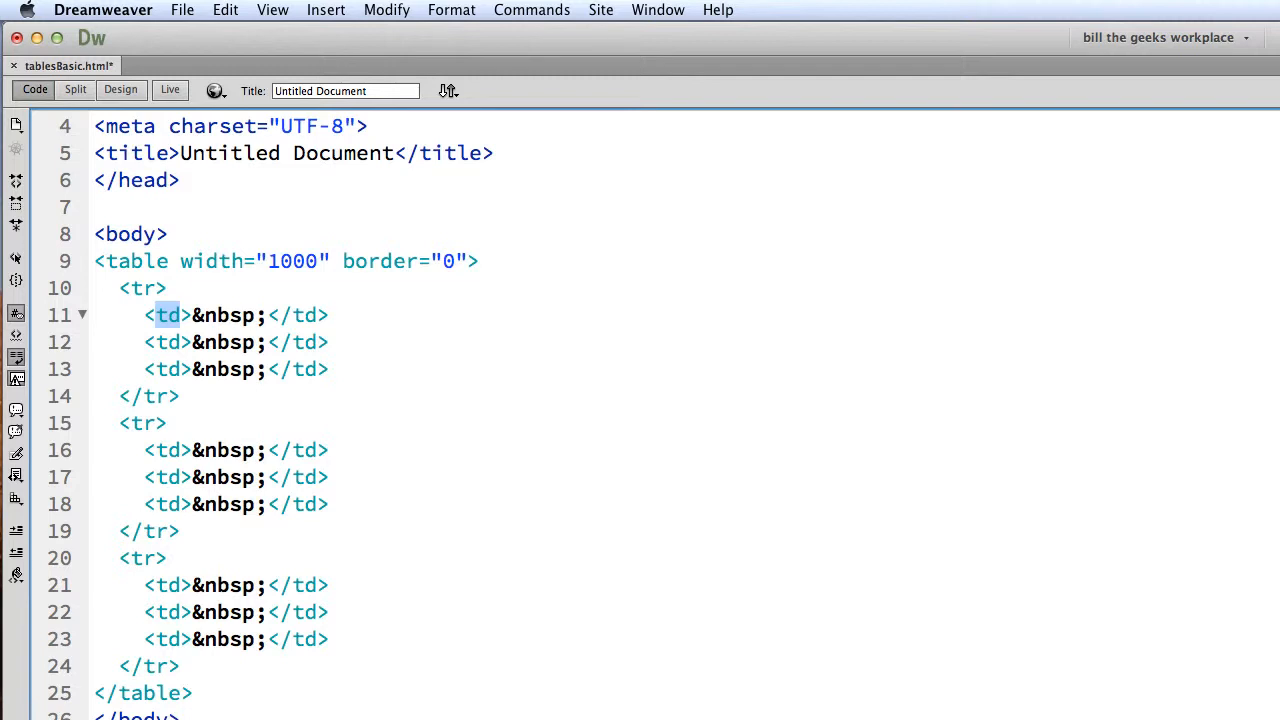
mouse_move(1279, 719)
mouse_down()
mouse_move(1260, 719)
mouse_move(1273, 715)
mouse_up()
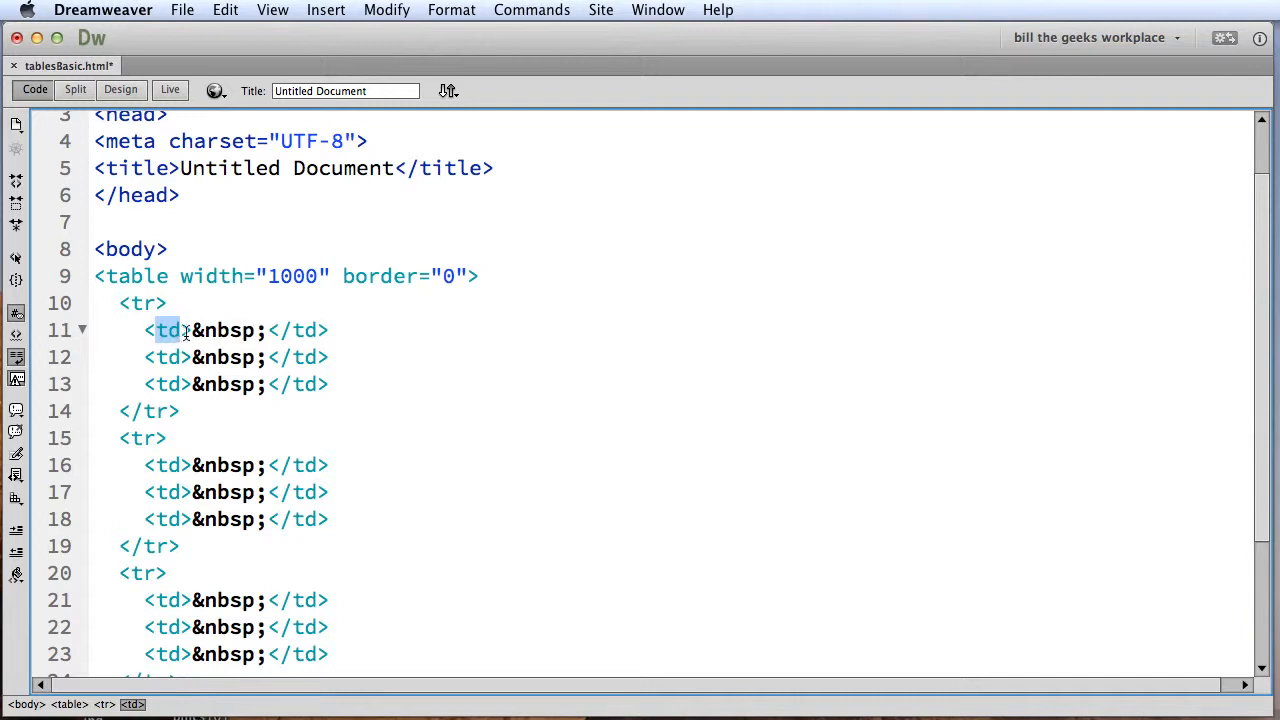
Examine the first row's code by highlighting the &nbsp; placeholder, the td tags of its three cells and the closing tr tag.
drag(192, 330, 268, 332)
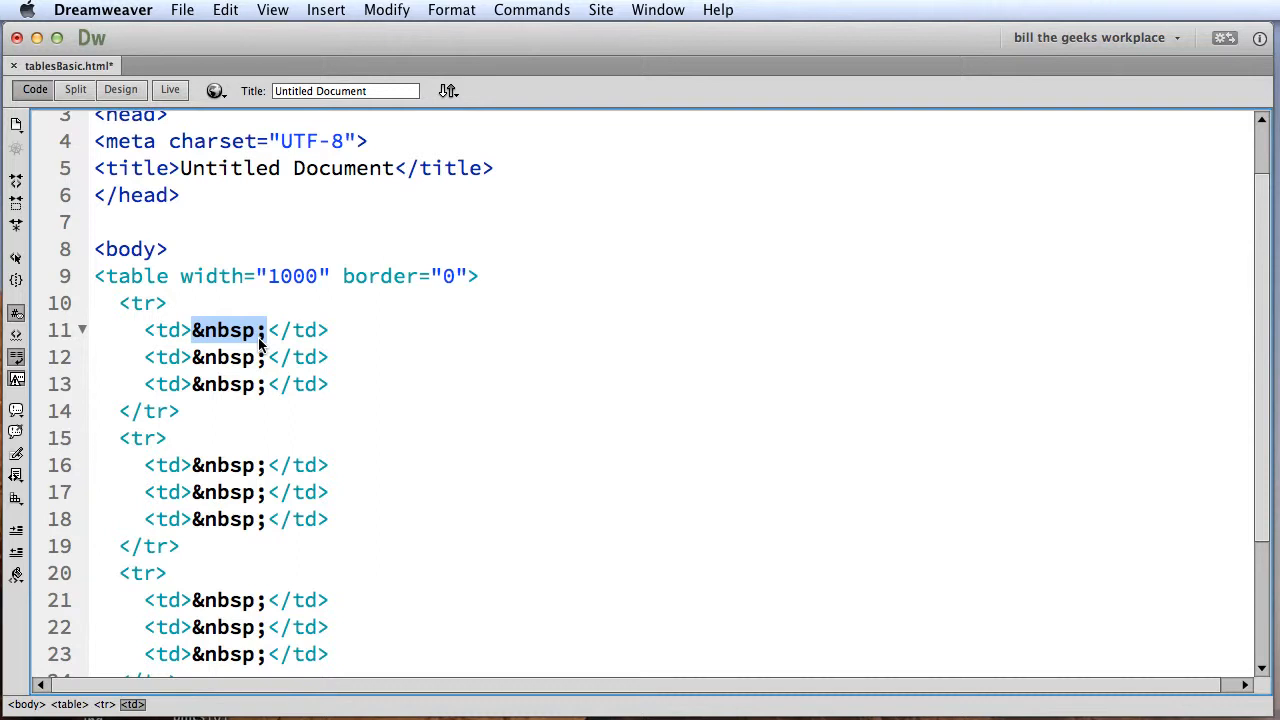
scroll(258, 337, right, 1)
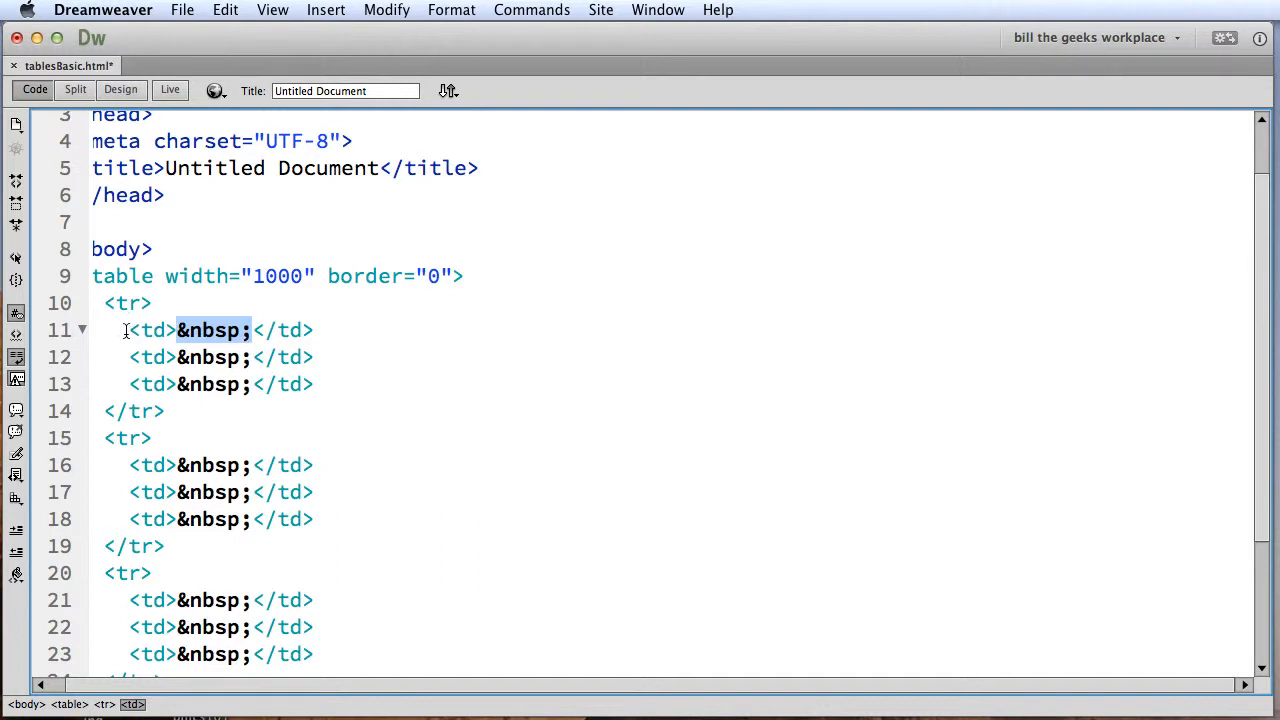
drag(128, 331, 170, 331)
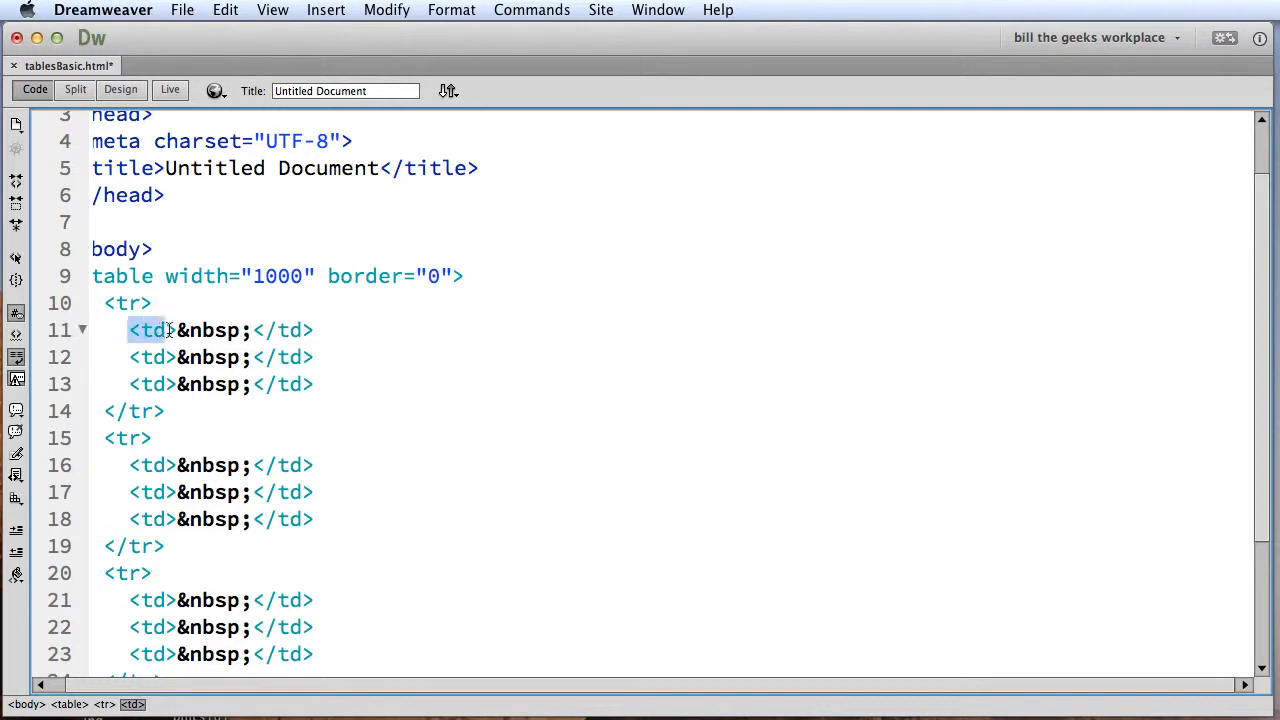
click(250, 332)
drag(252, 331, 314, 331)
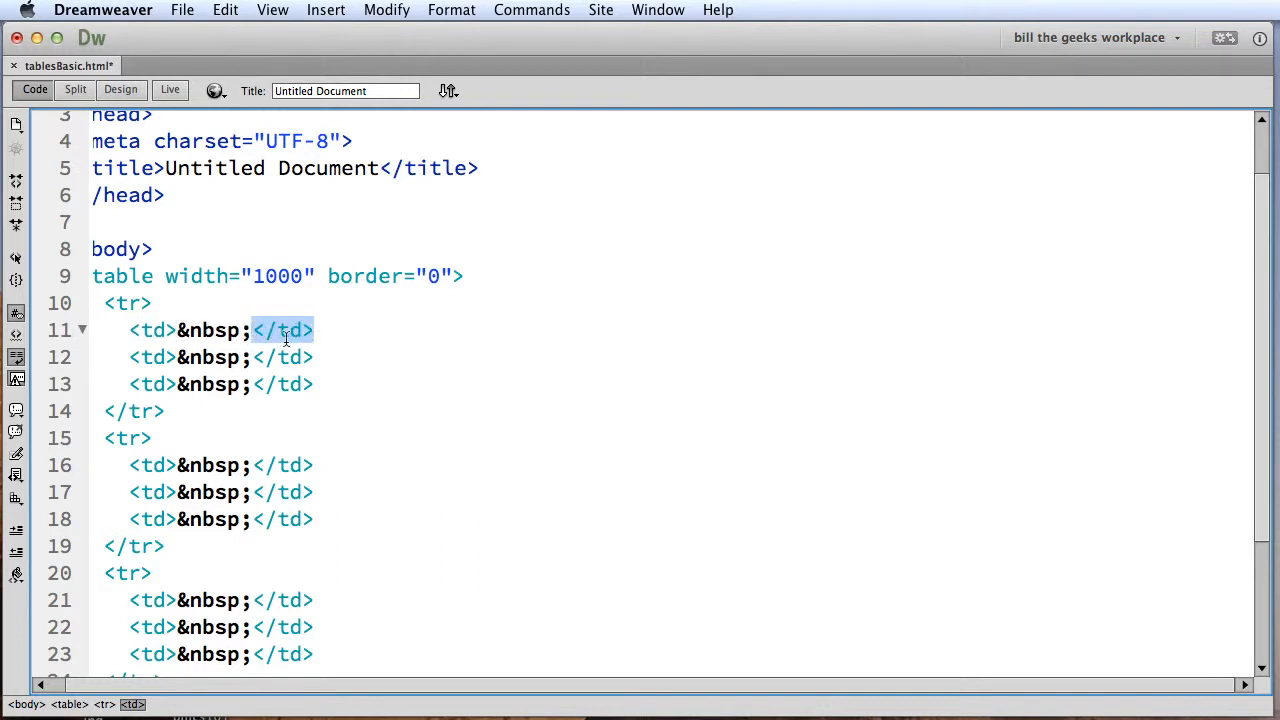
drag(127, 357, 172, 357)
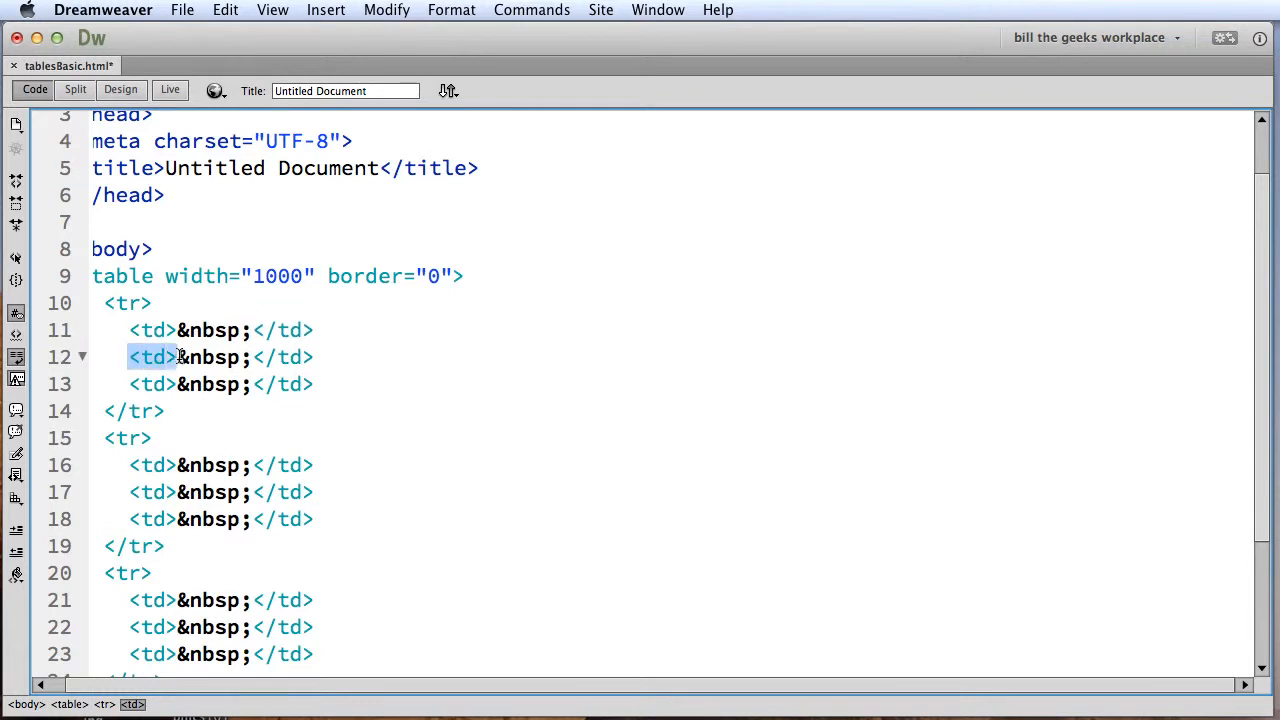
click(250, 358)
drag(252, 358, 308, 360)
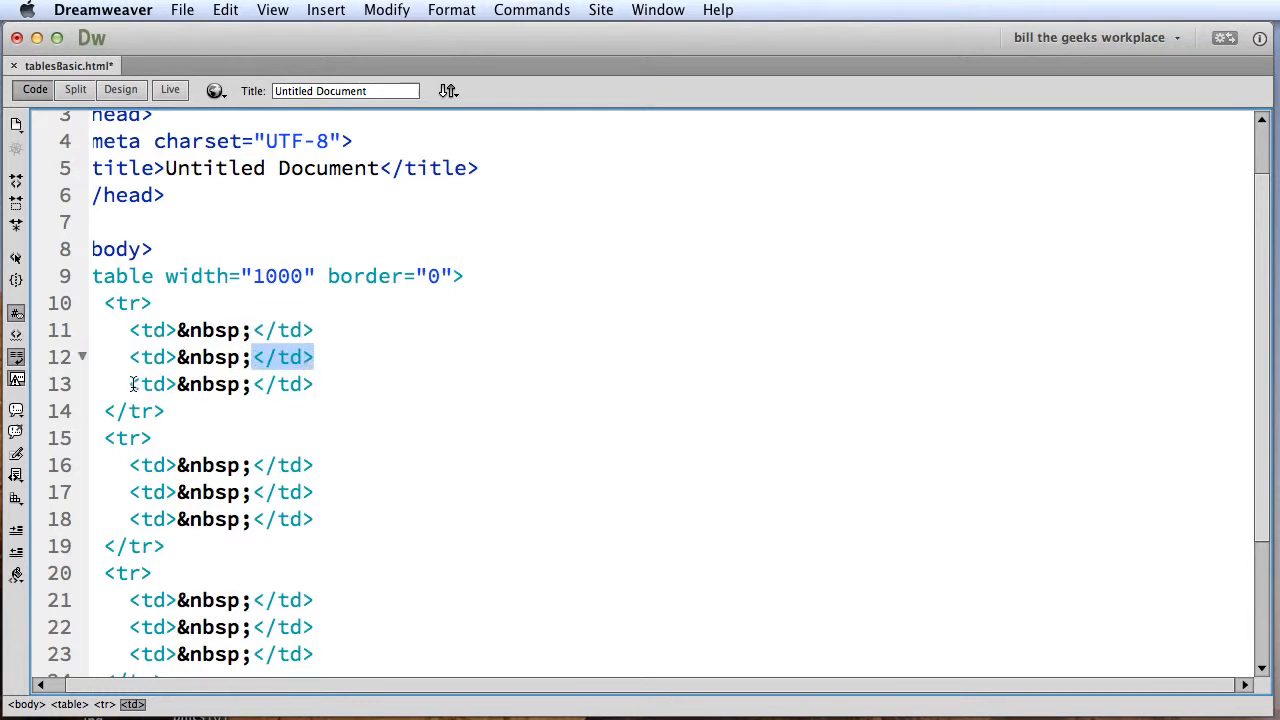
drag(130, 384, 315, 384)
drag(165, 411, 98, 411)
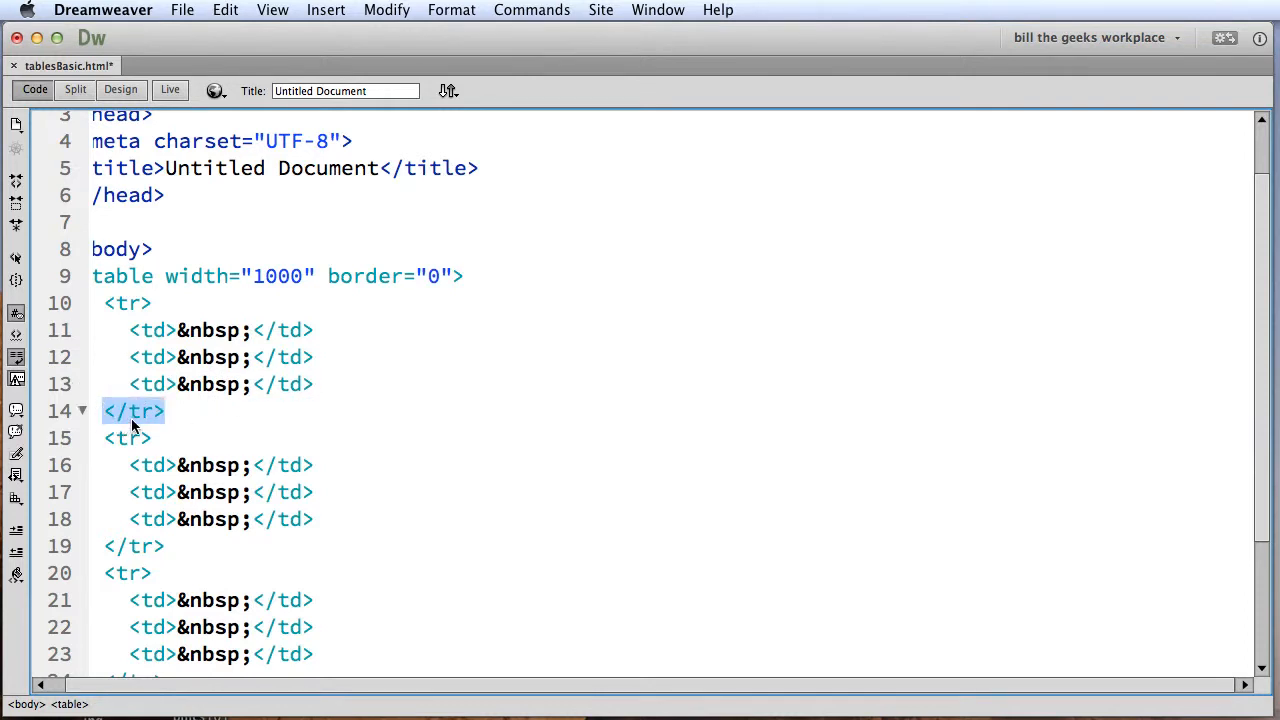
Review the code of the remaining two rows and highlight the closing table tag.
scroll(157, 437, up, 3)
scroll(157, 437, down, 3)
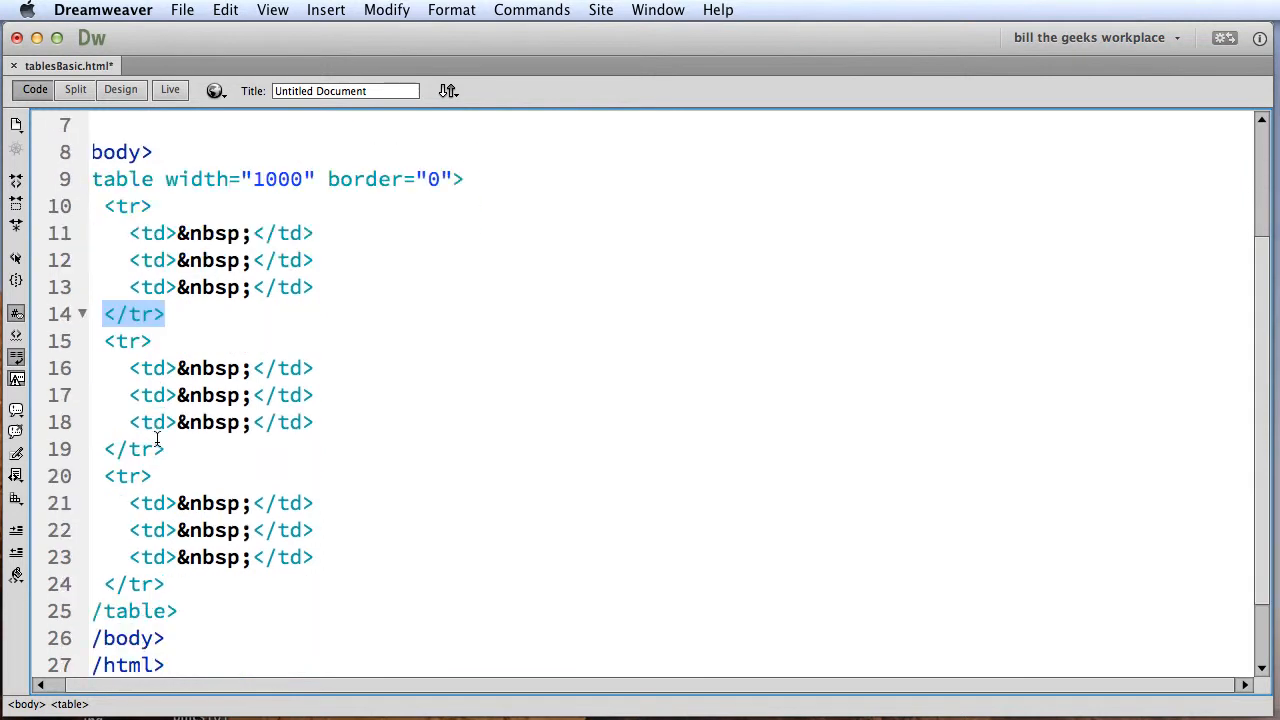
scroll(157, 437, down, 1)
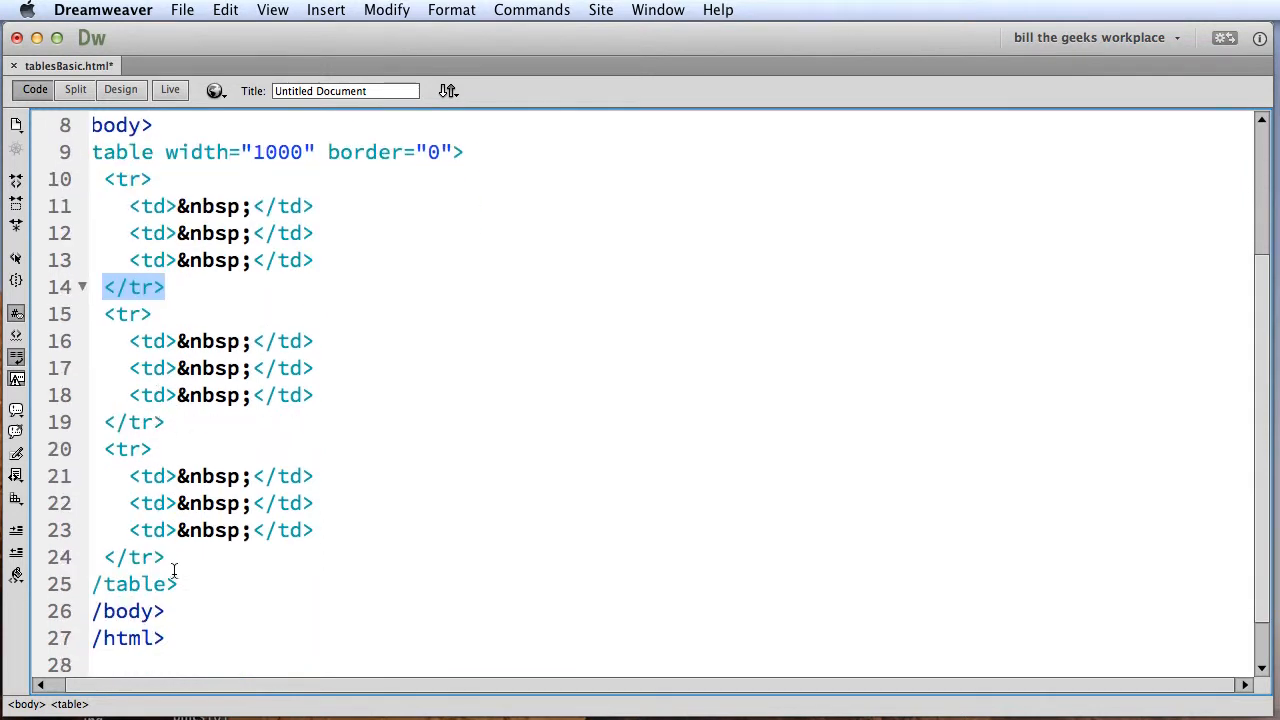
drag(182, 591, 90, 585)
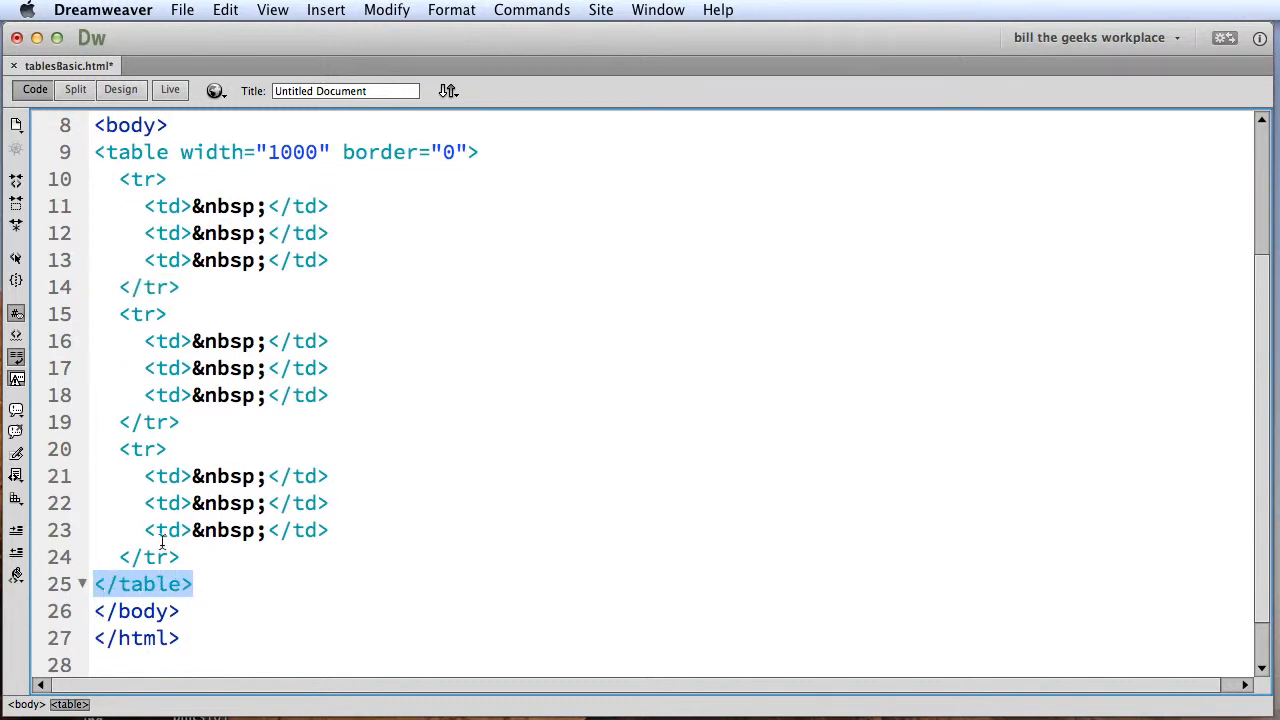
Return to Design view and select the three cells of the table's top row, then those of its bottom row.
click(126, 88)
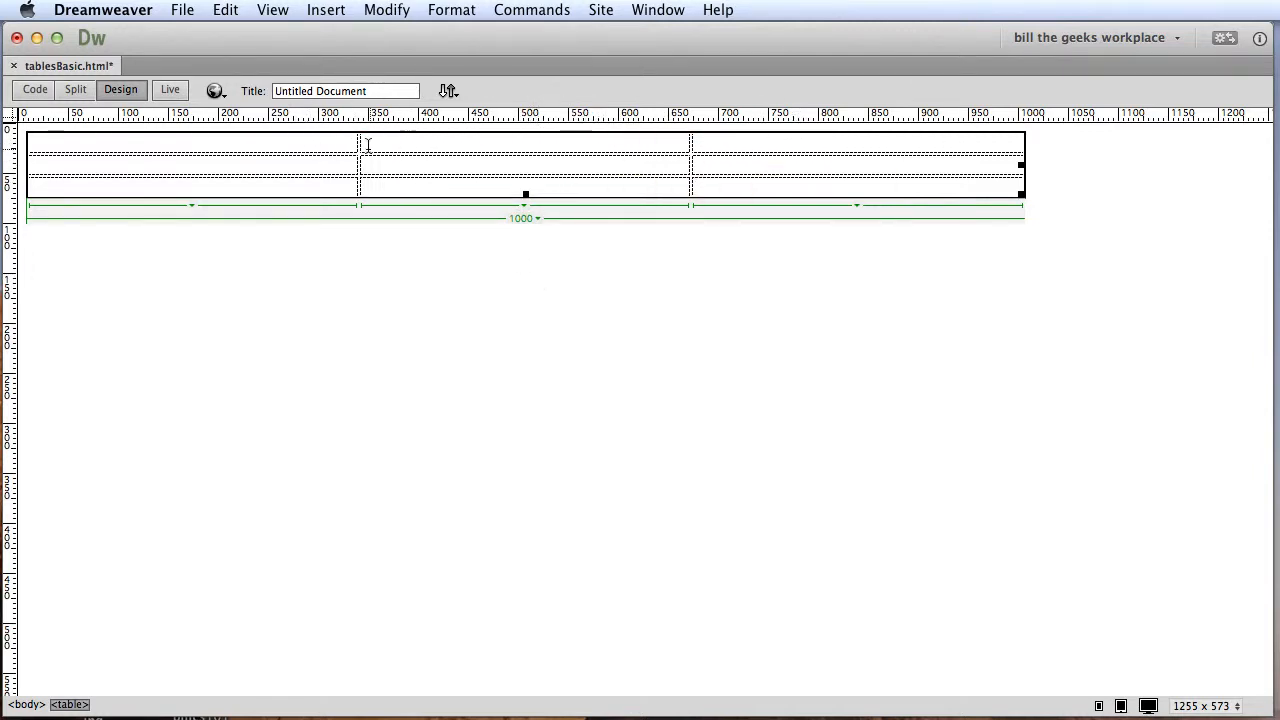
click(734, 143)
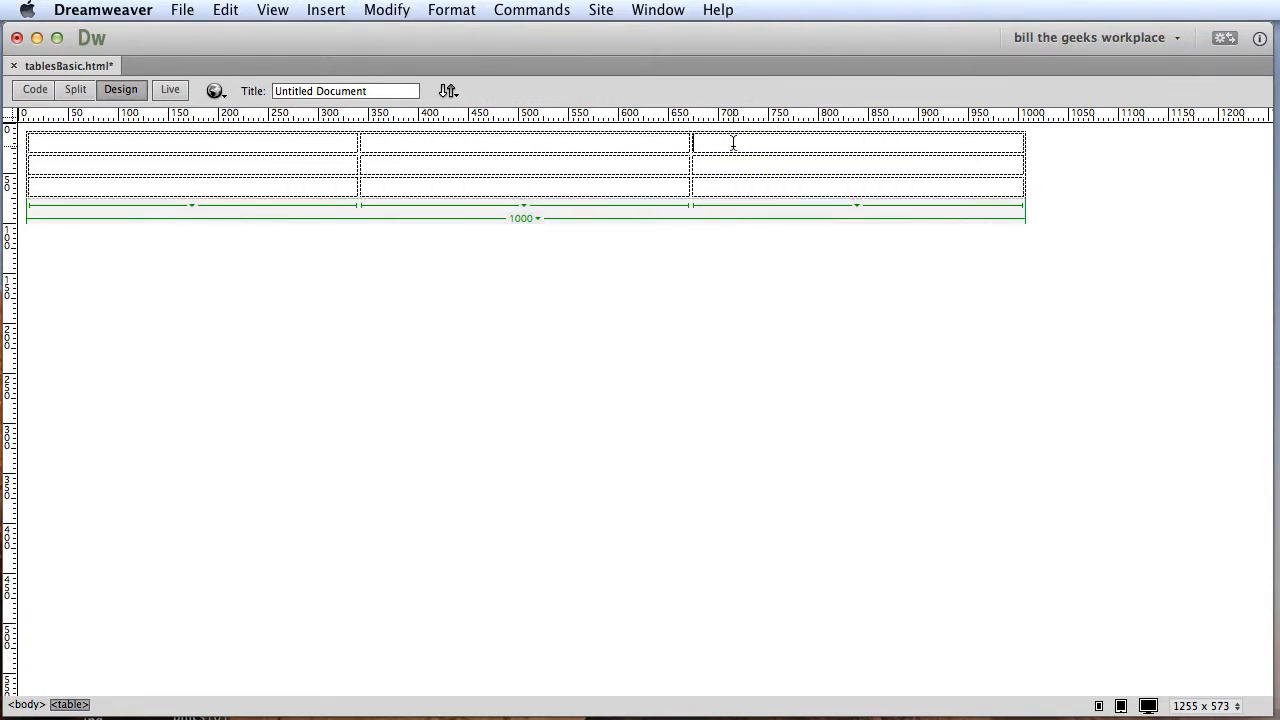
drag(607, 147, 314, 148)
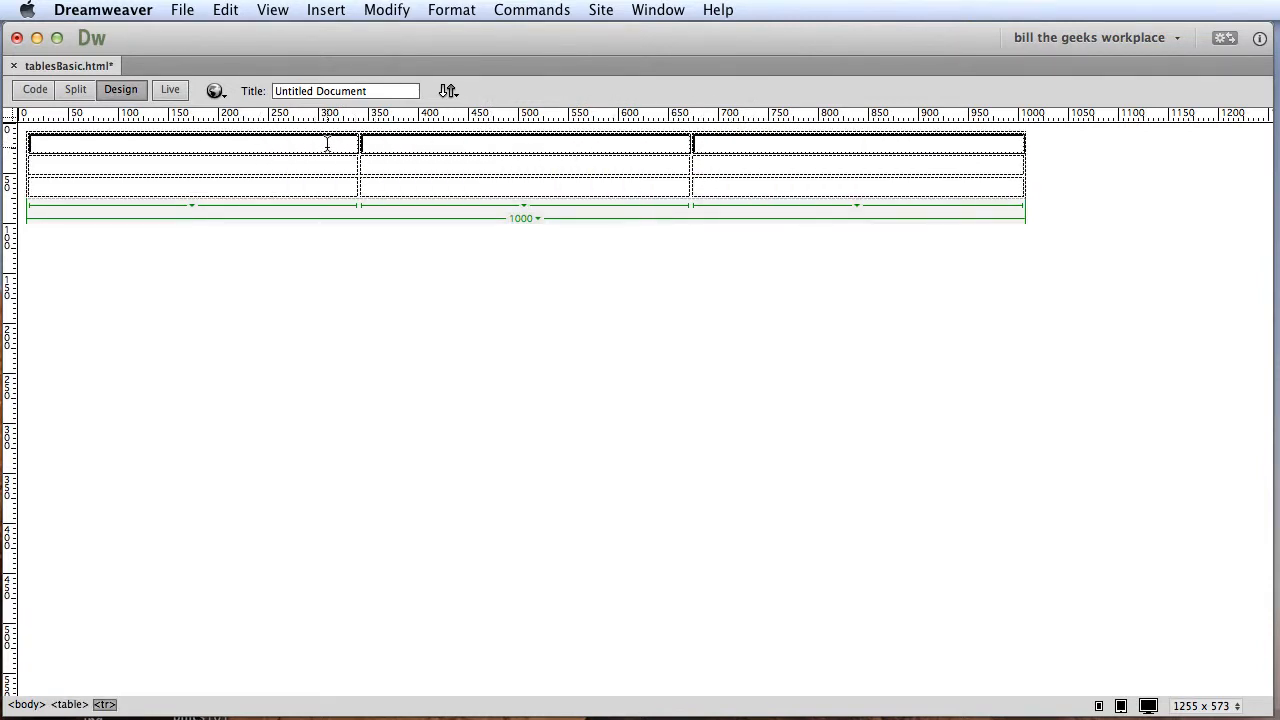
click(777, 188)
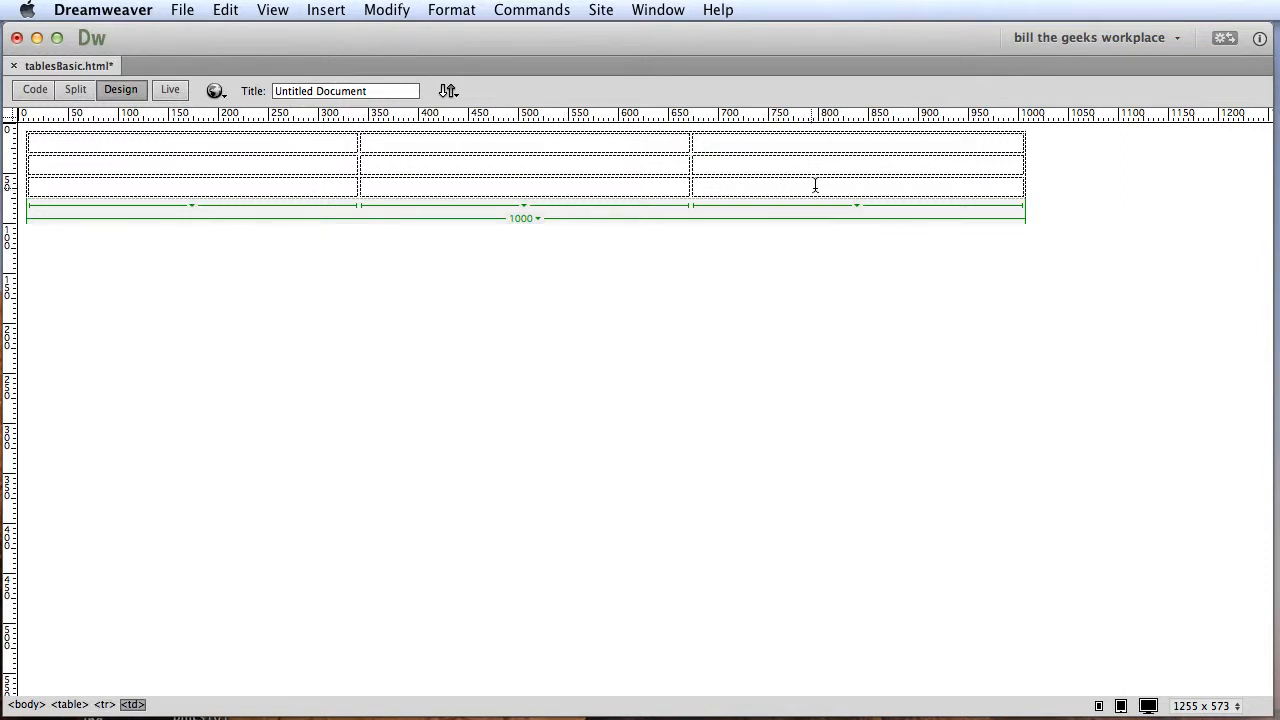
drag(722, 185, 309, 192)
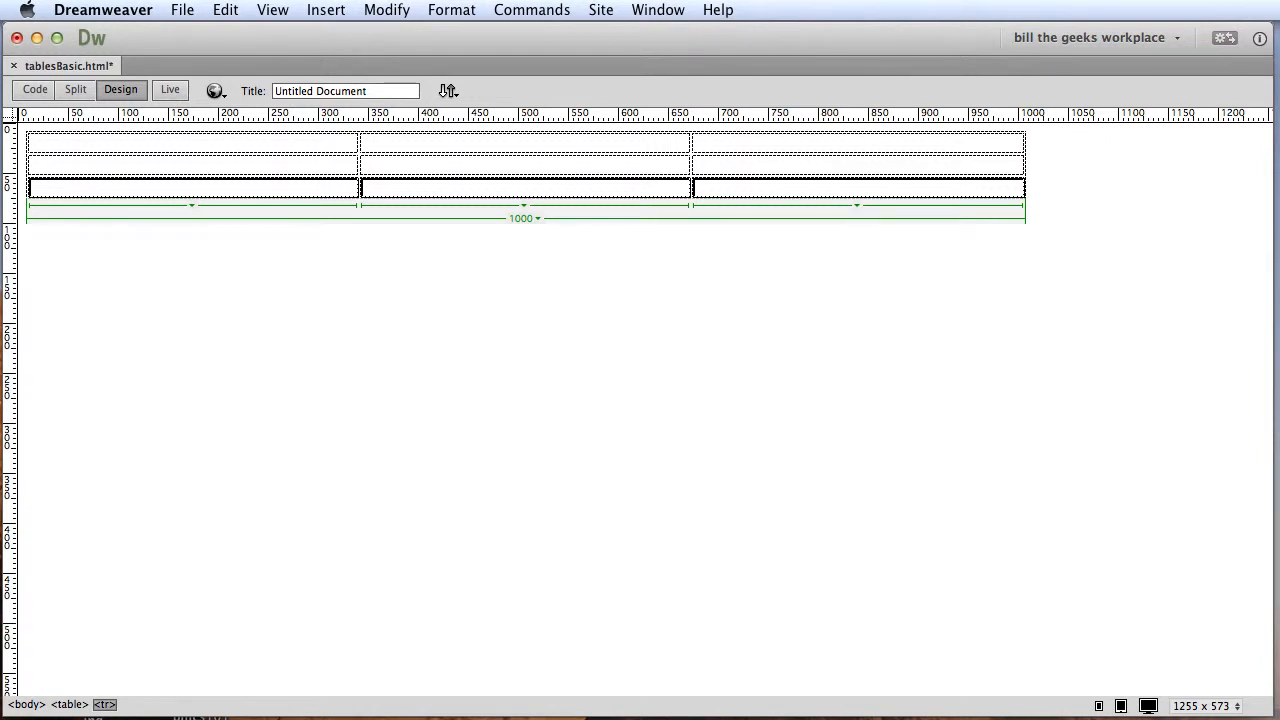
Bring the Properties panel into view, select the whole table and set its alignment to Center.
drag(1279, 650, 193, 380)
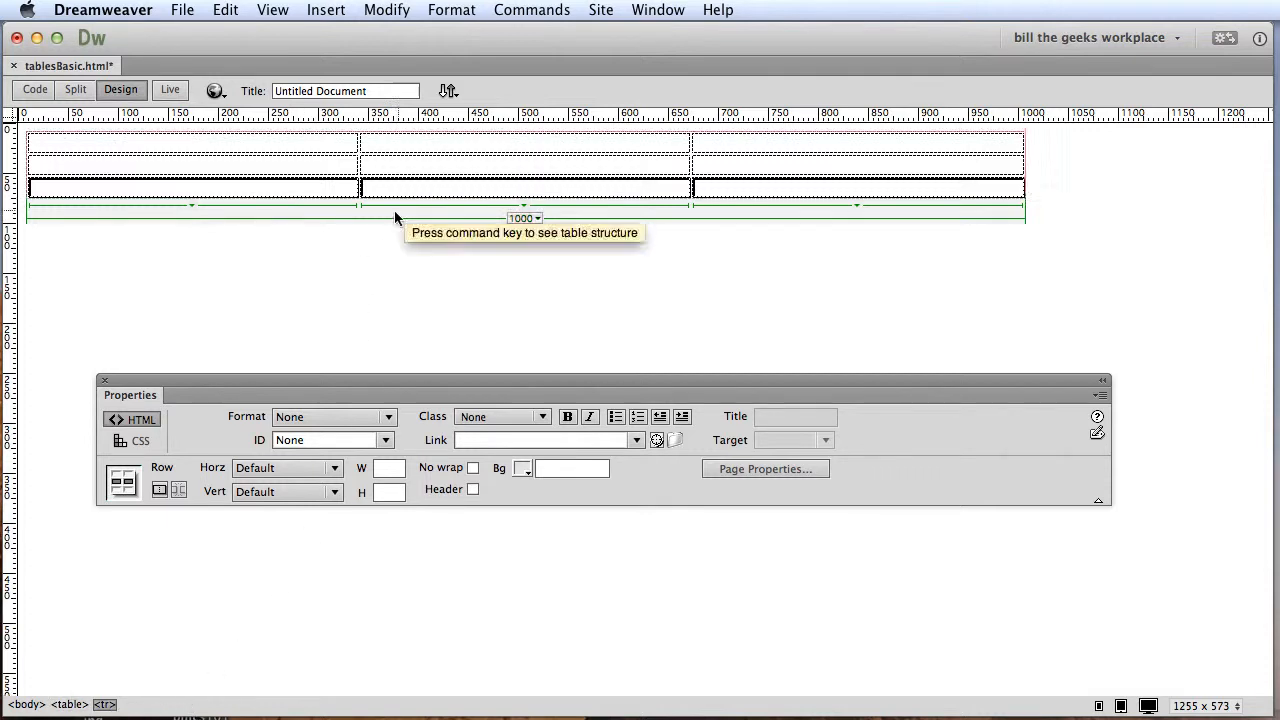
click(439, 162)
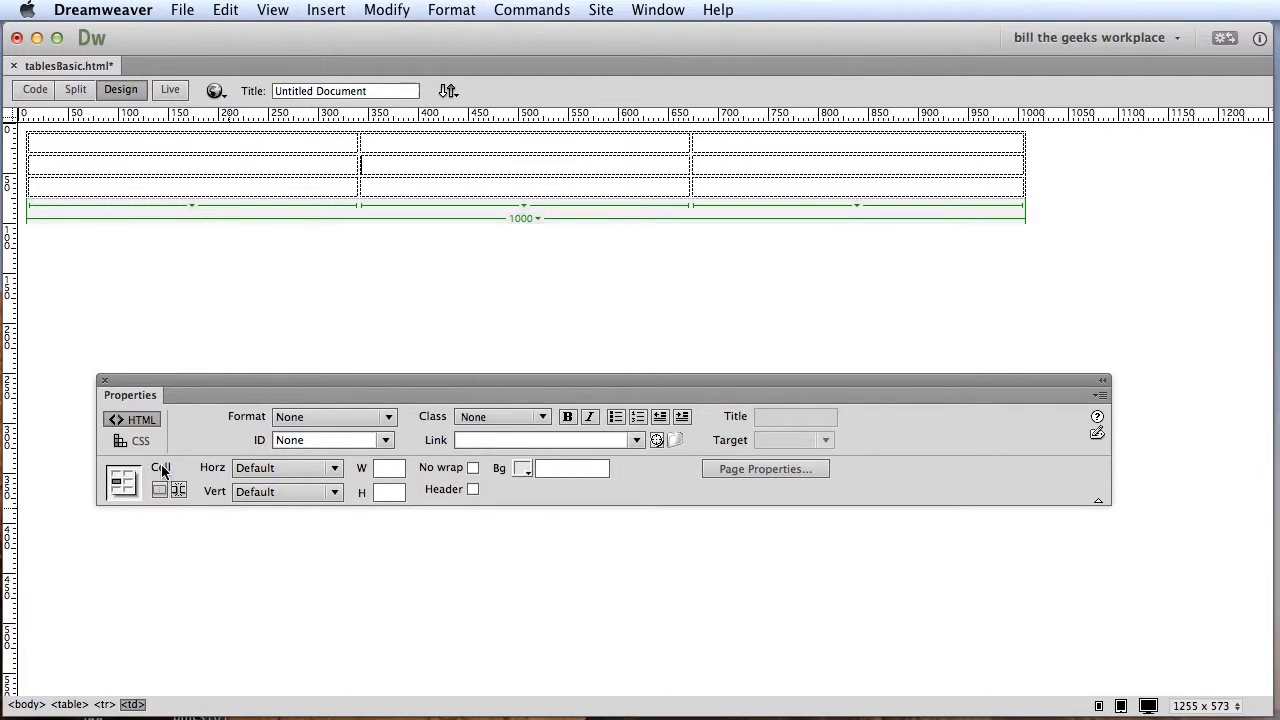
click(69, 704)
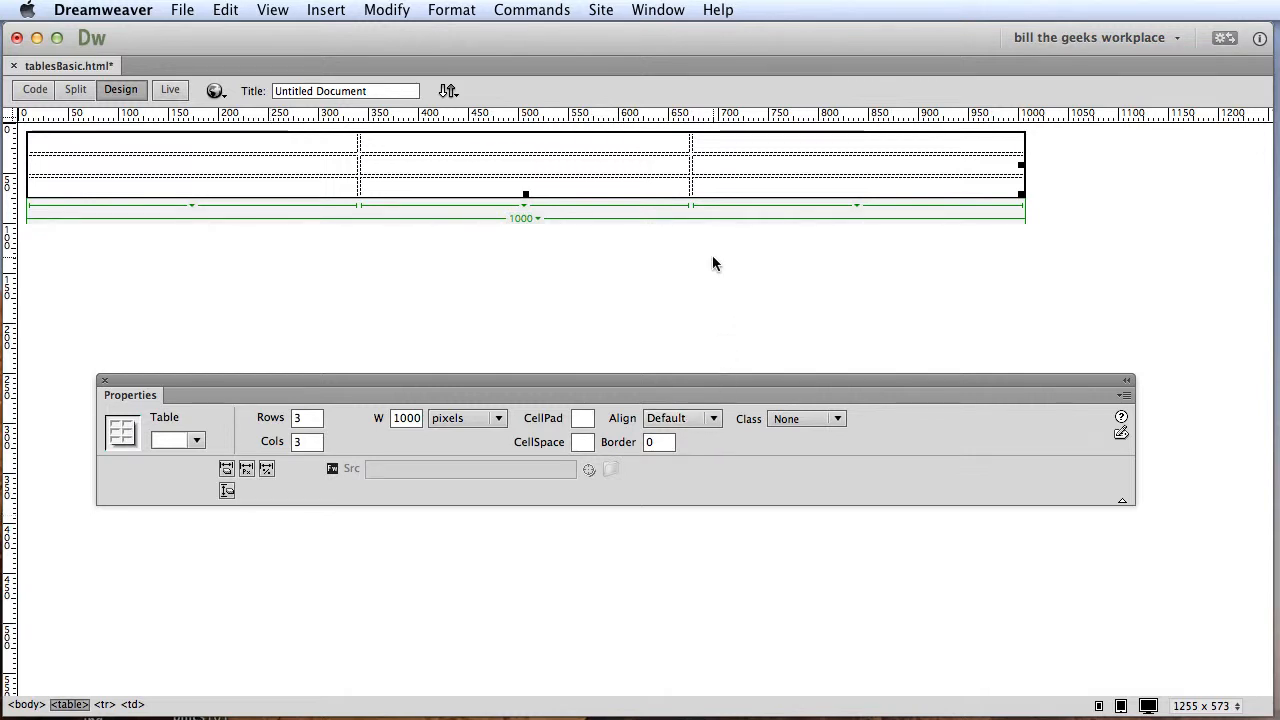
click(714, 422)
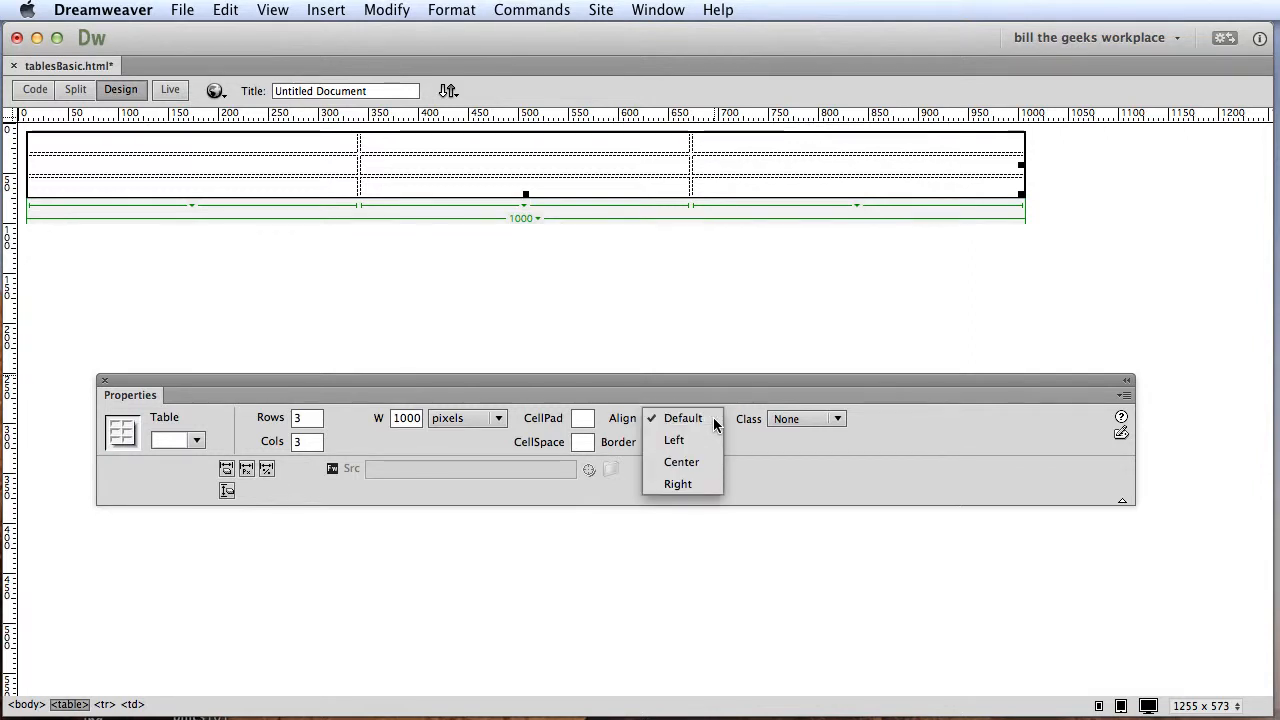
click(700, 470)
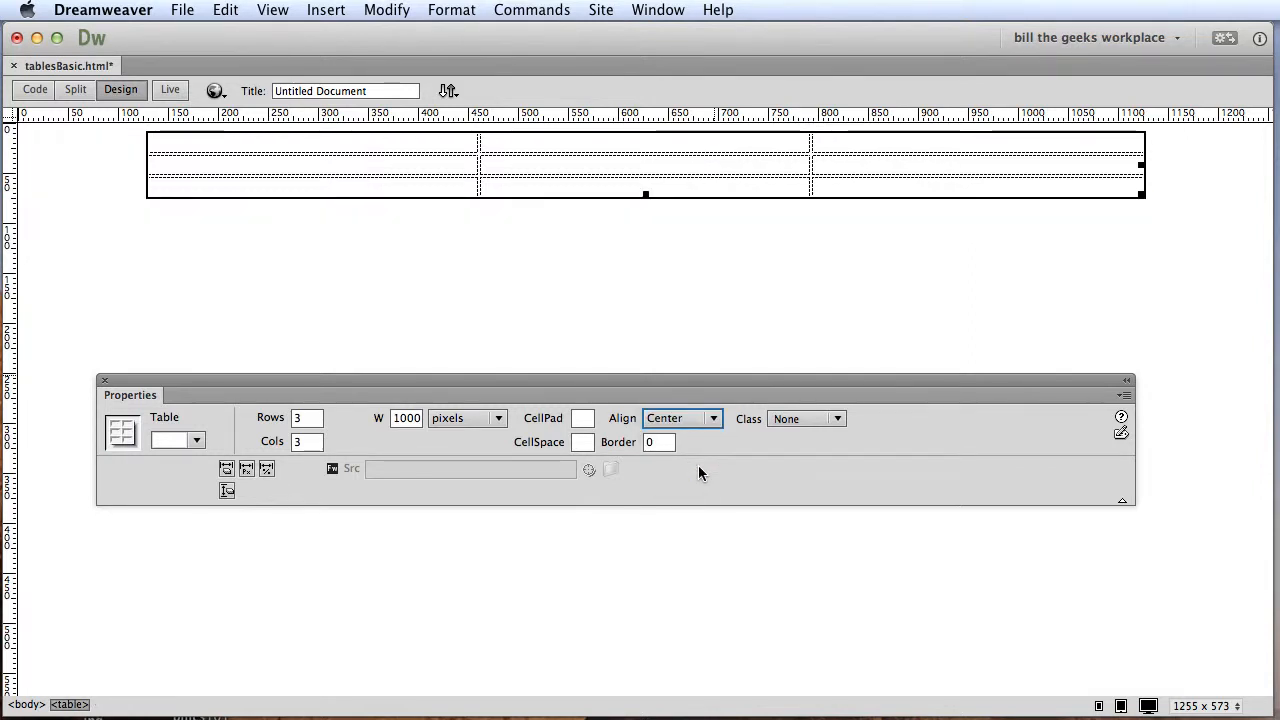
Merge the three cells of the table's top row into a single cell.
click(878, 143)
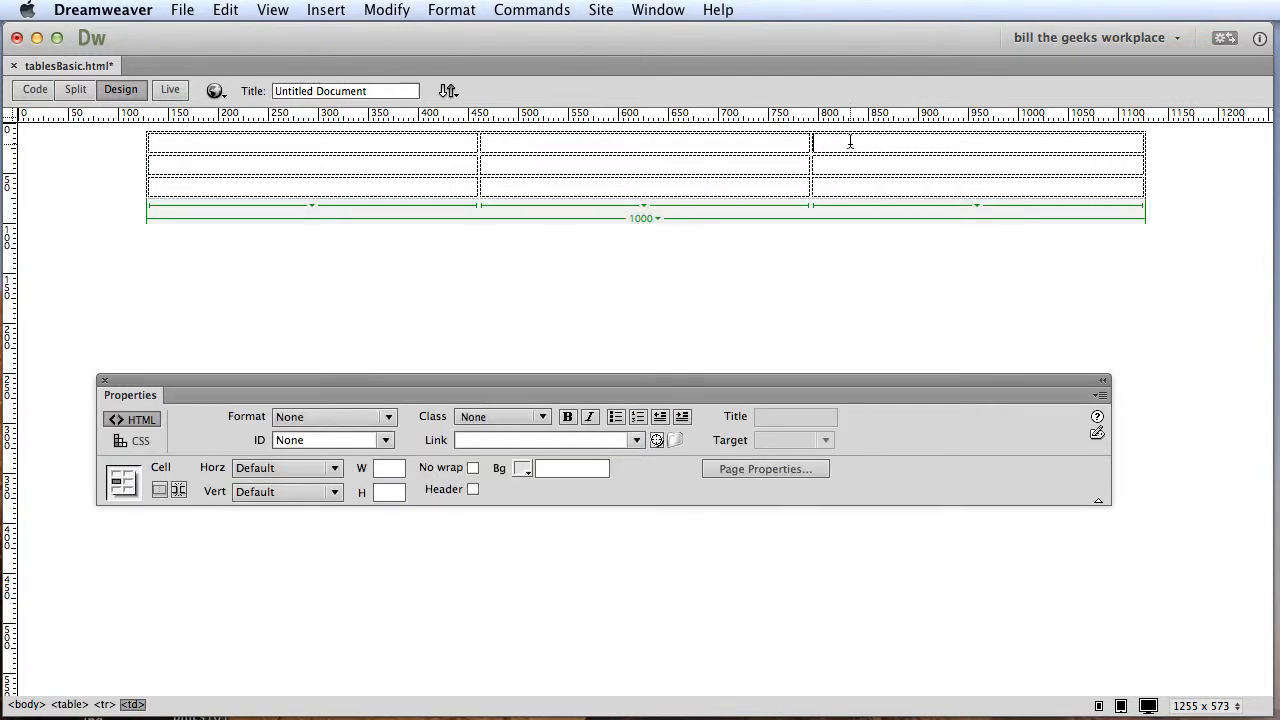
drag(821, 140, 378, 145)
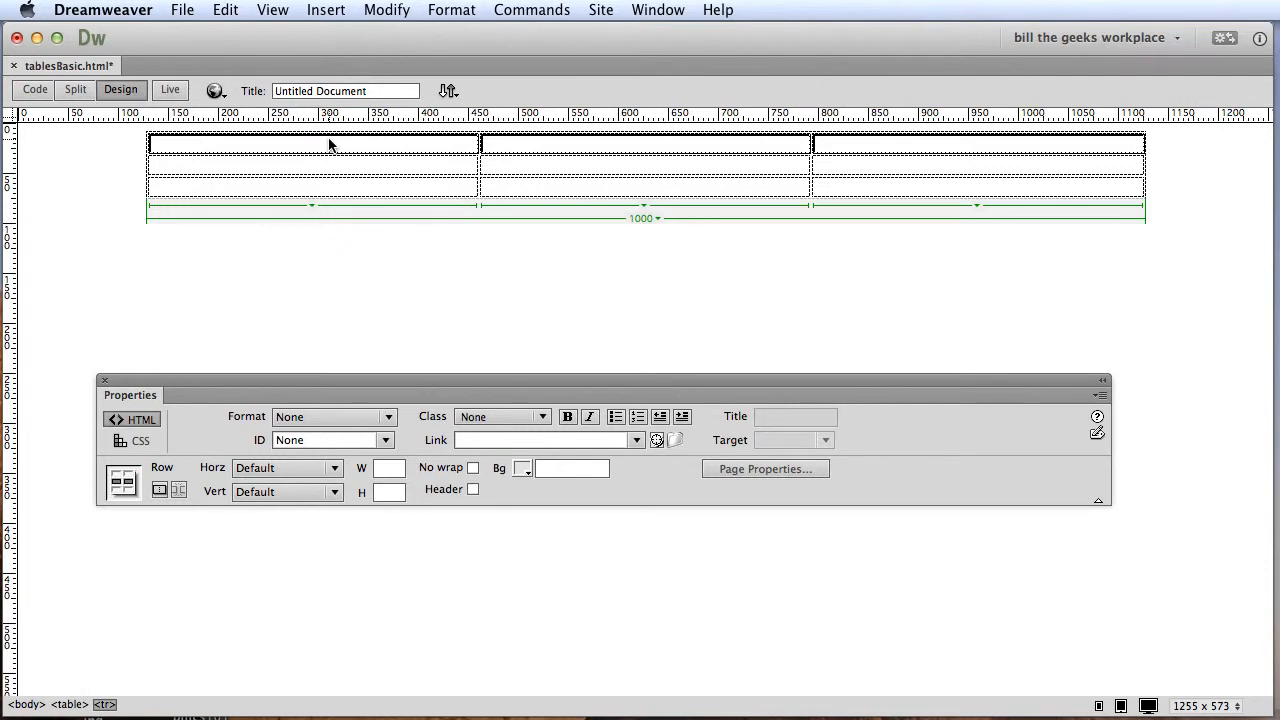
click(886, 143)
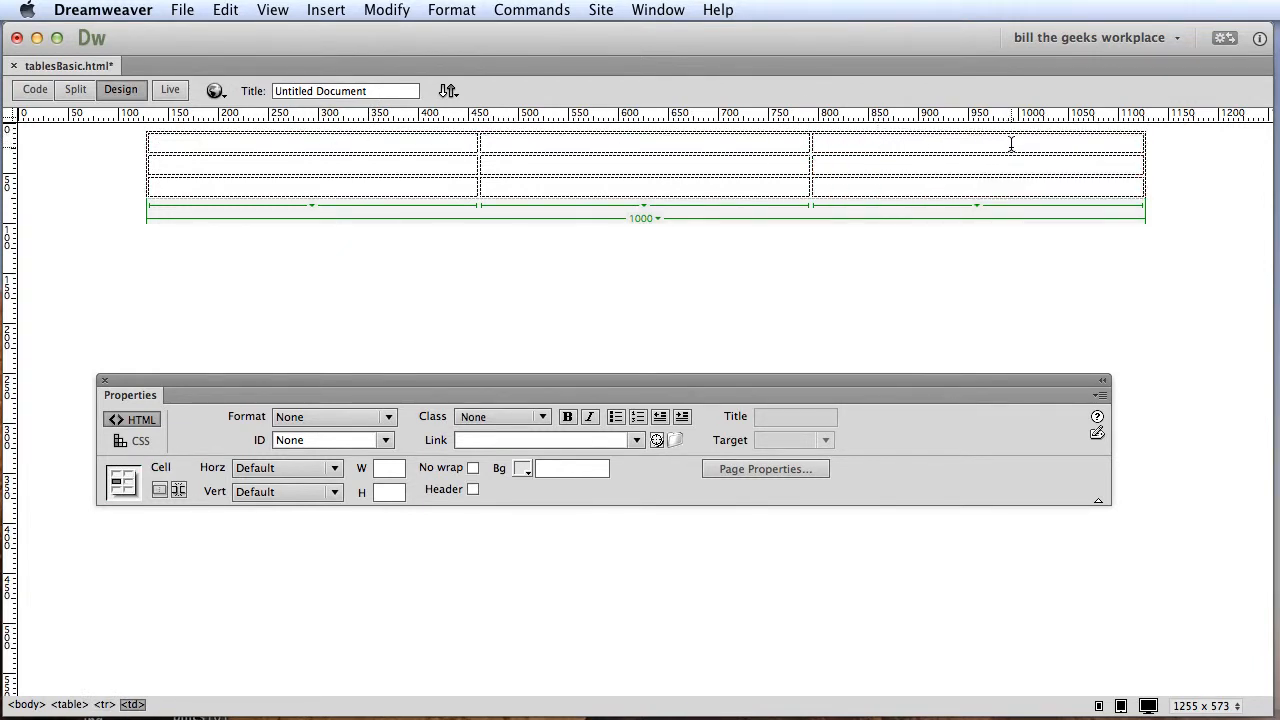
drag(1009, 145, 417, 151)
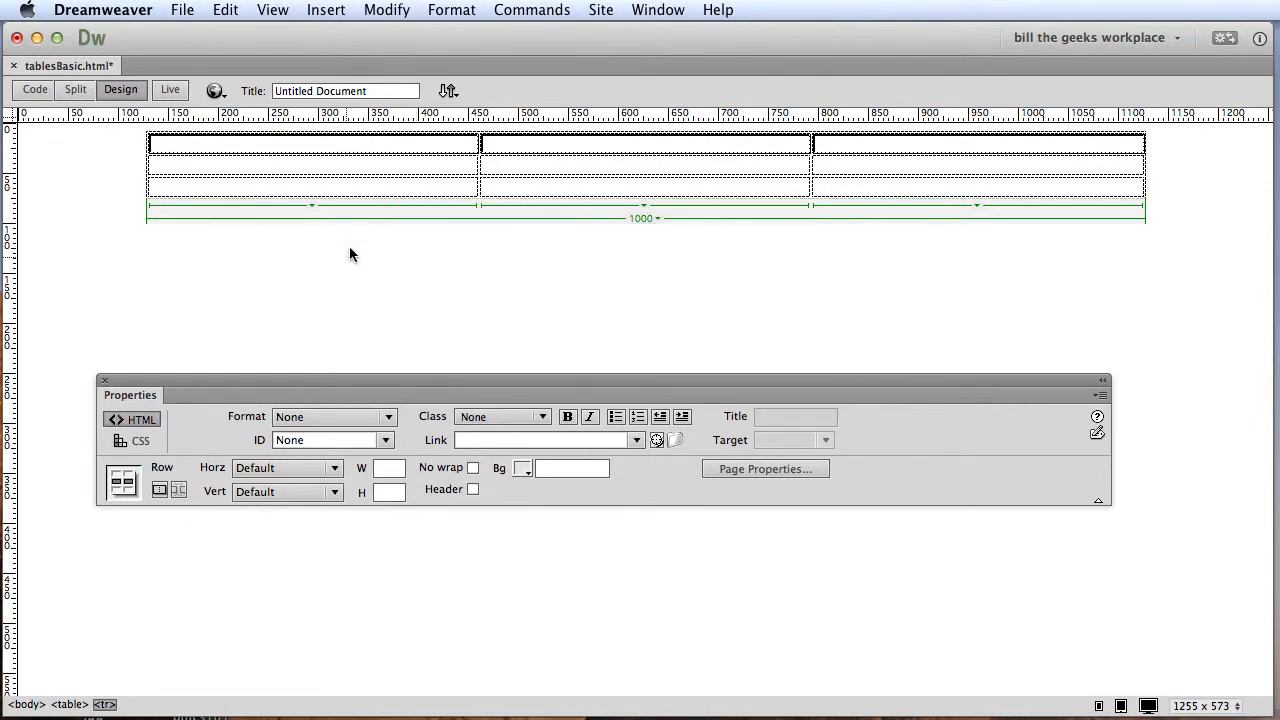
click(159, 492)
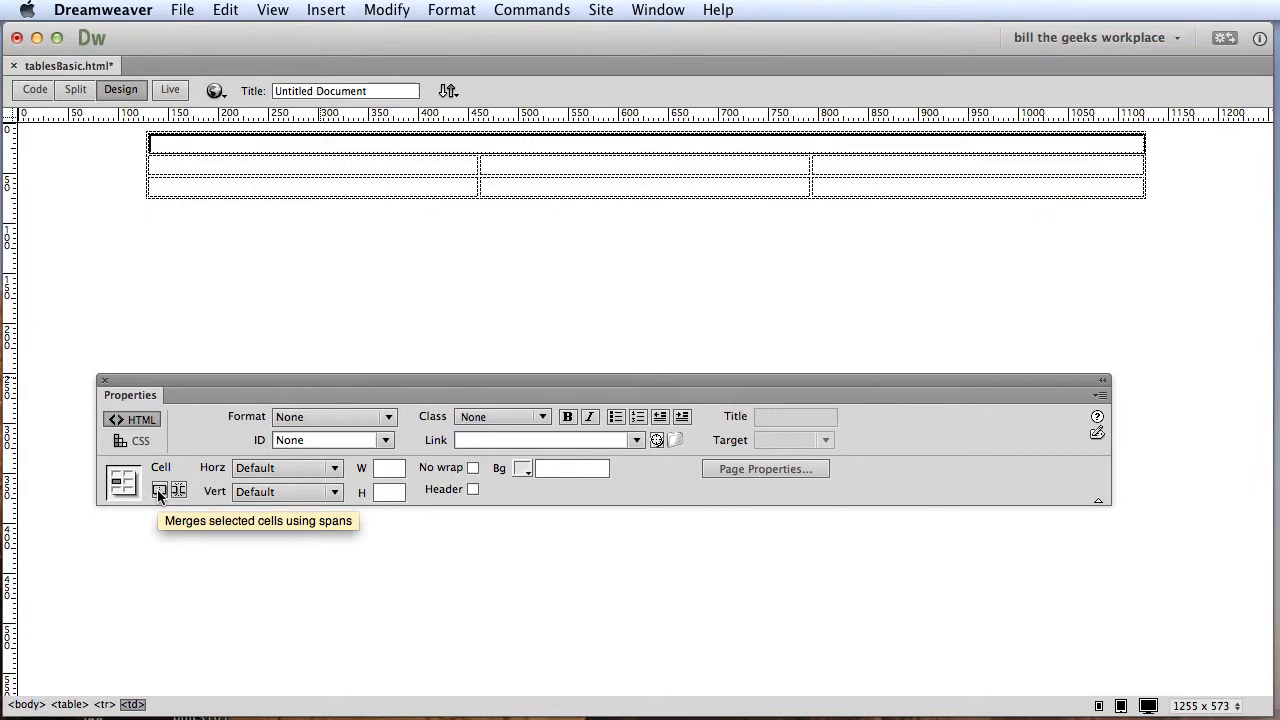
Merge the three cells of the table's bottom row into one cell.
click(874, 190)
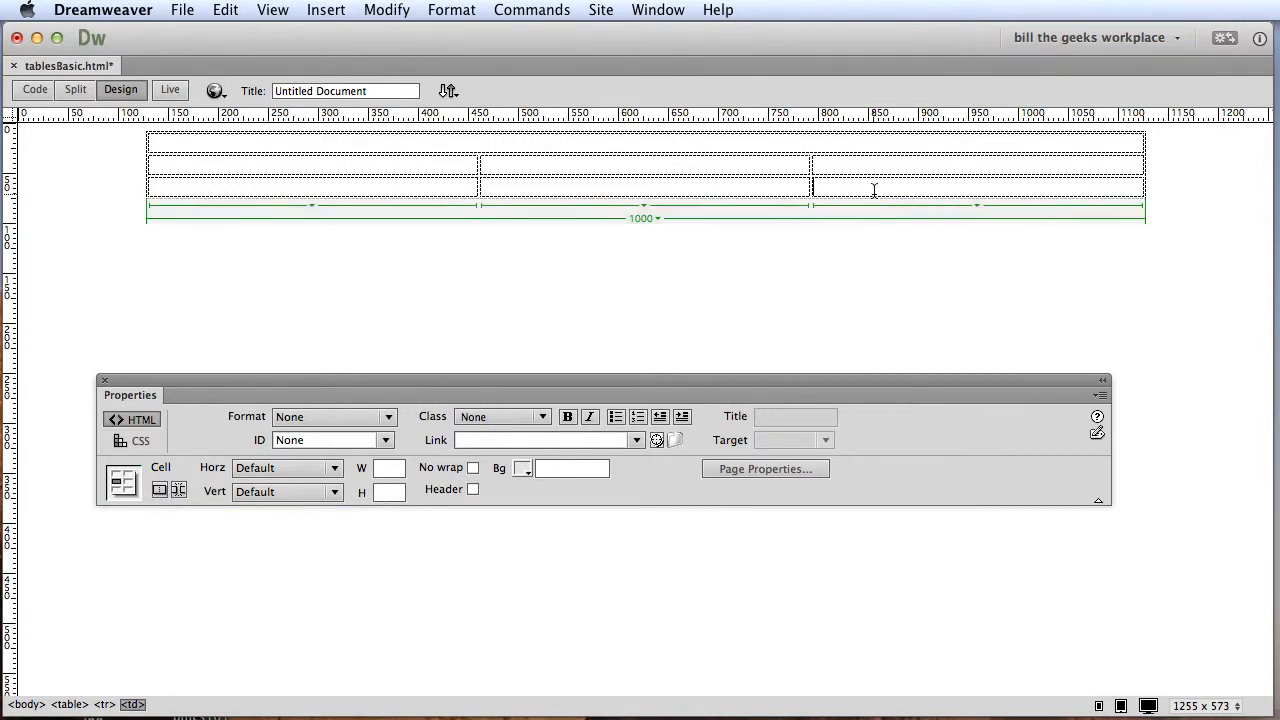
drag(874, 190, 406, 197)
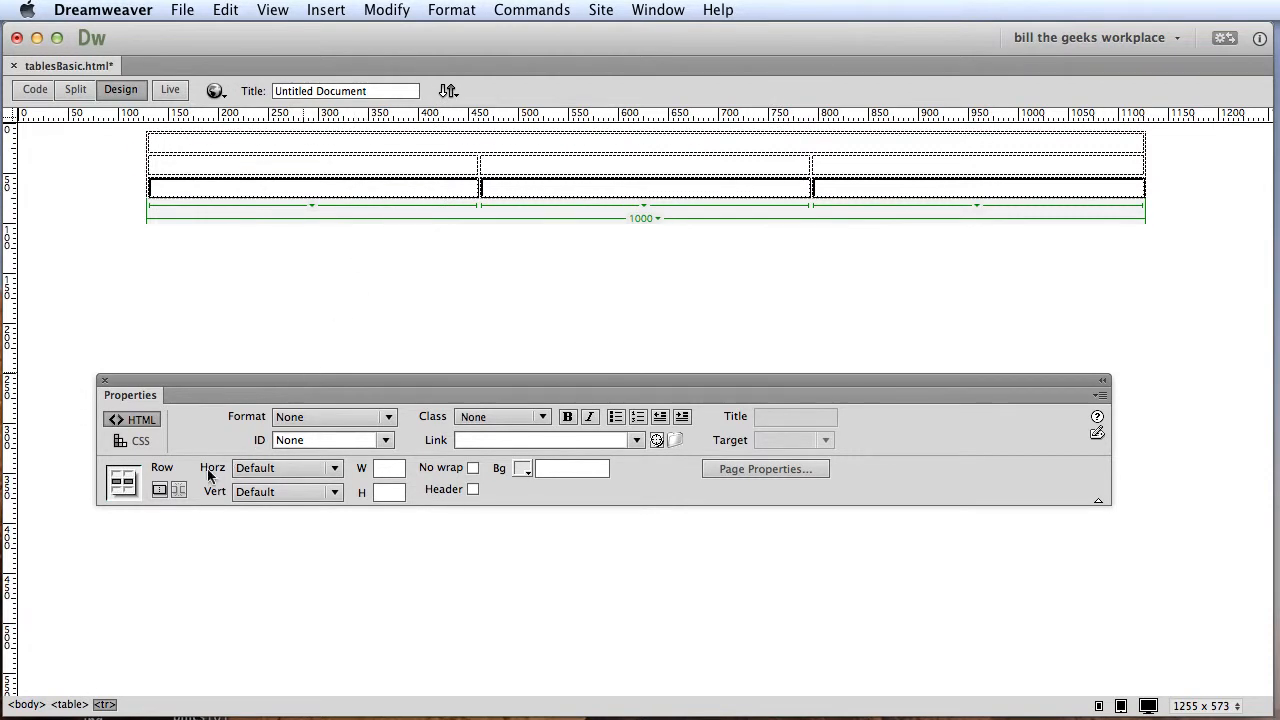
click(159, 491)
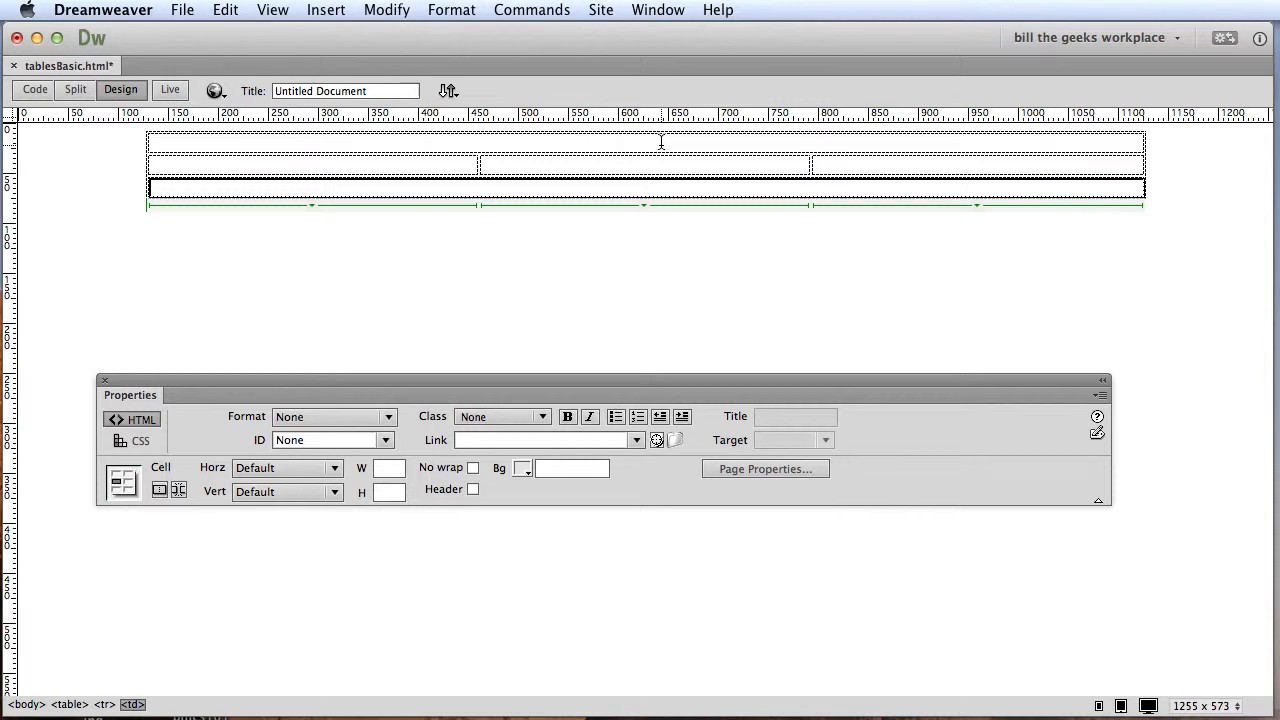
Set the height of the merged top cell to 150.
click(661, 142)
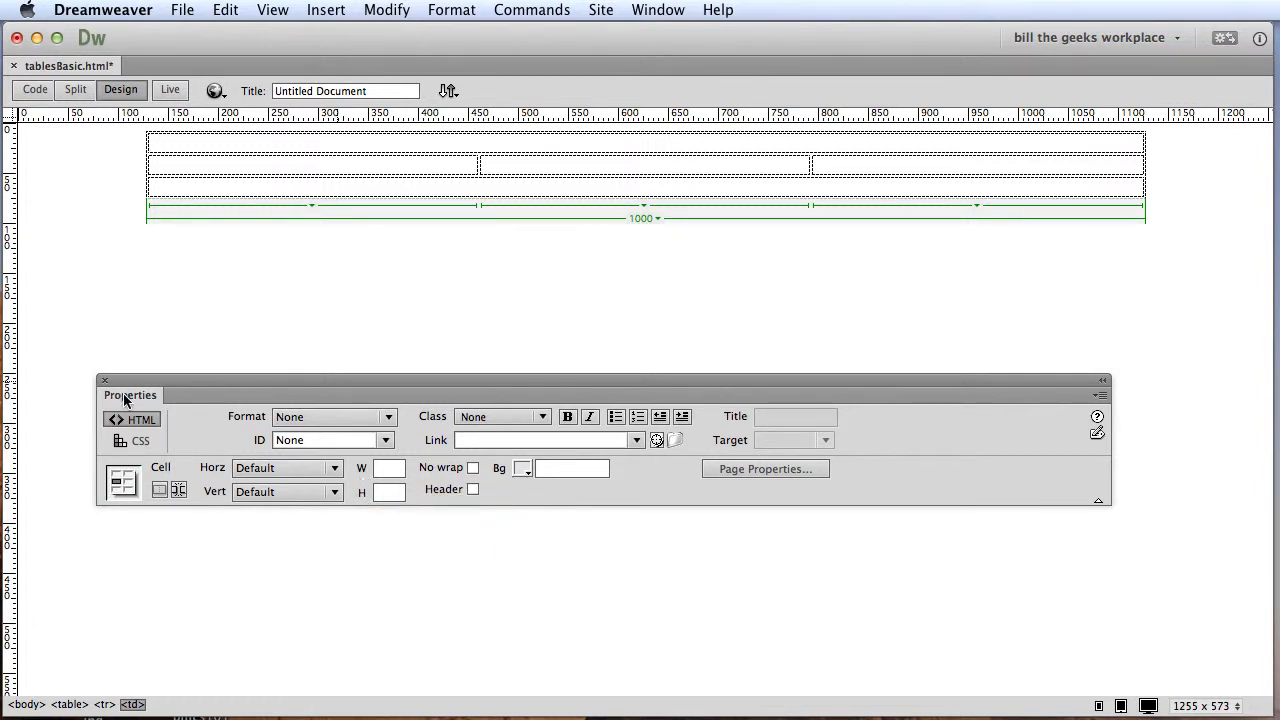
click(393, 493)
text(150)
key(Return)
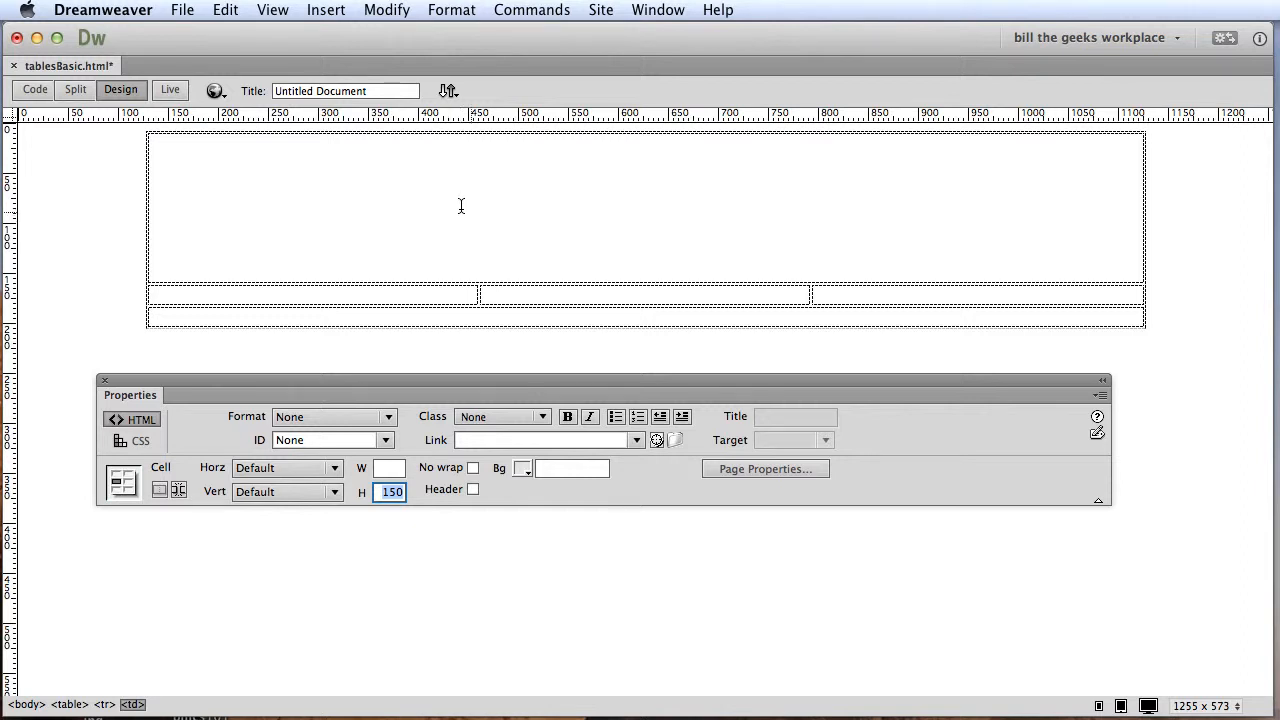
Set the height of the merged bottom cell to 100.
click(650, 316)
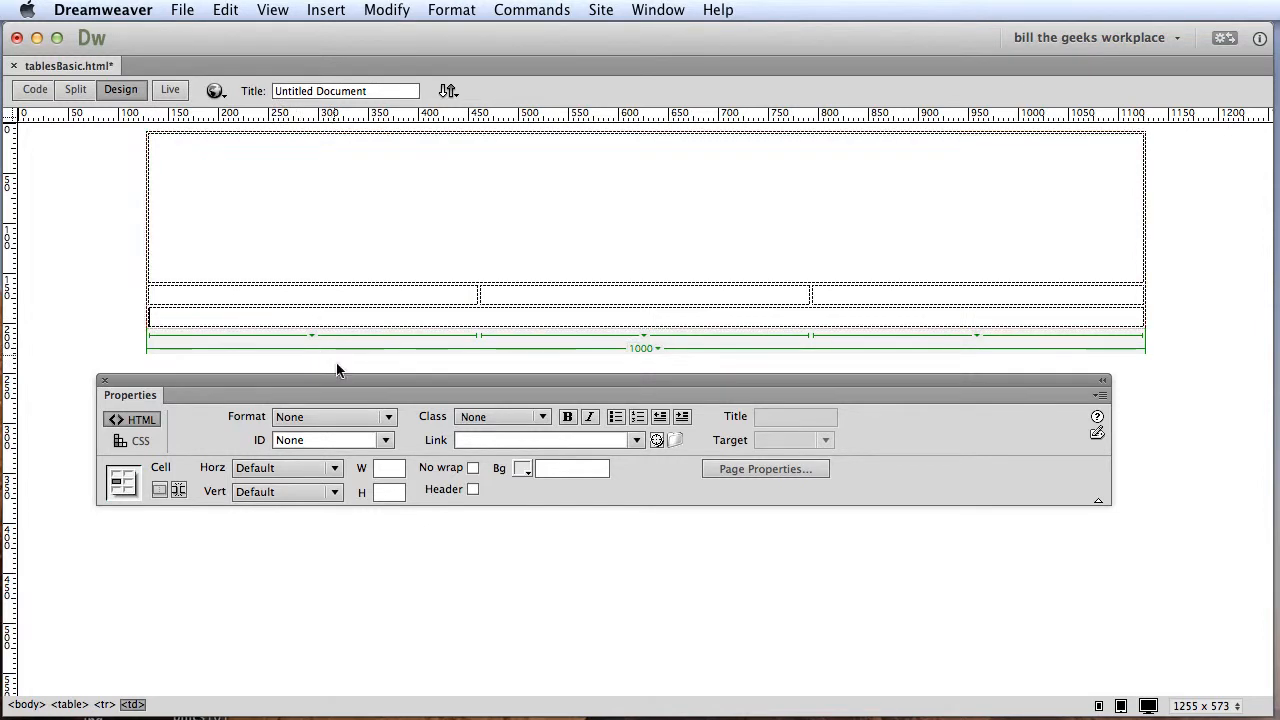
click(392, 493)
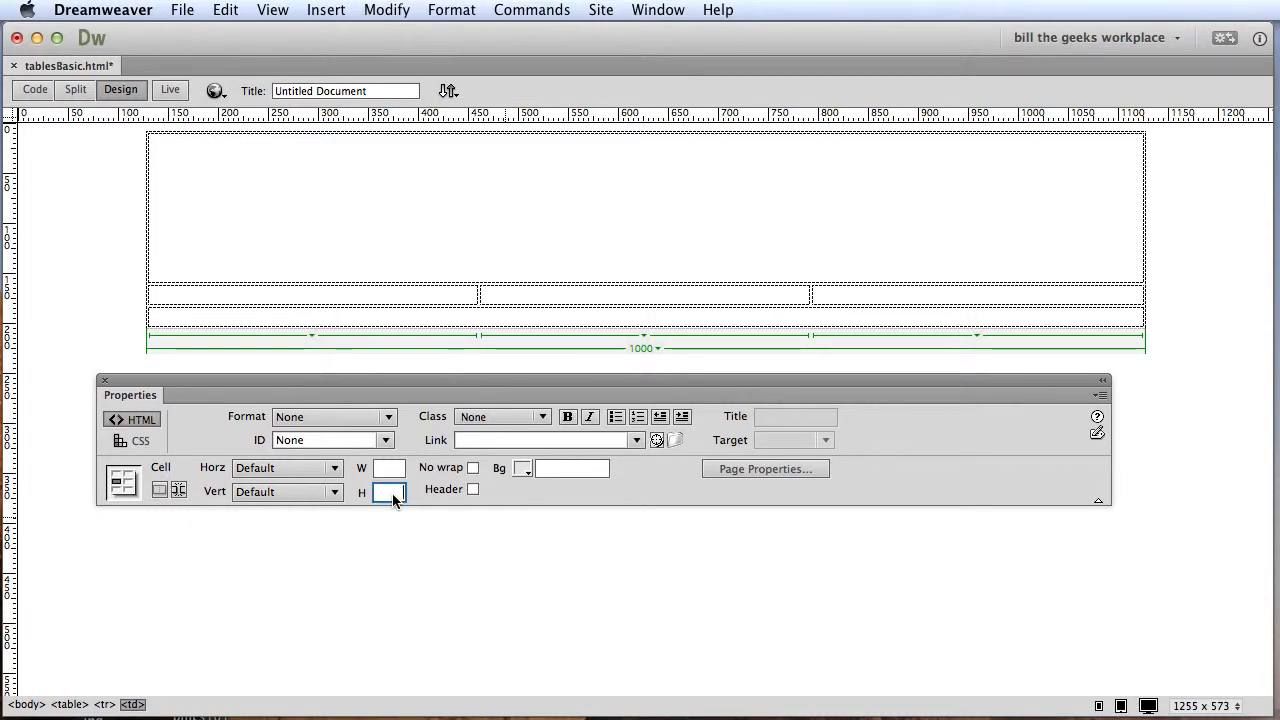
text(100)
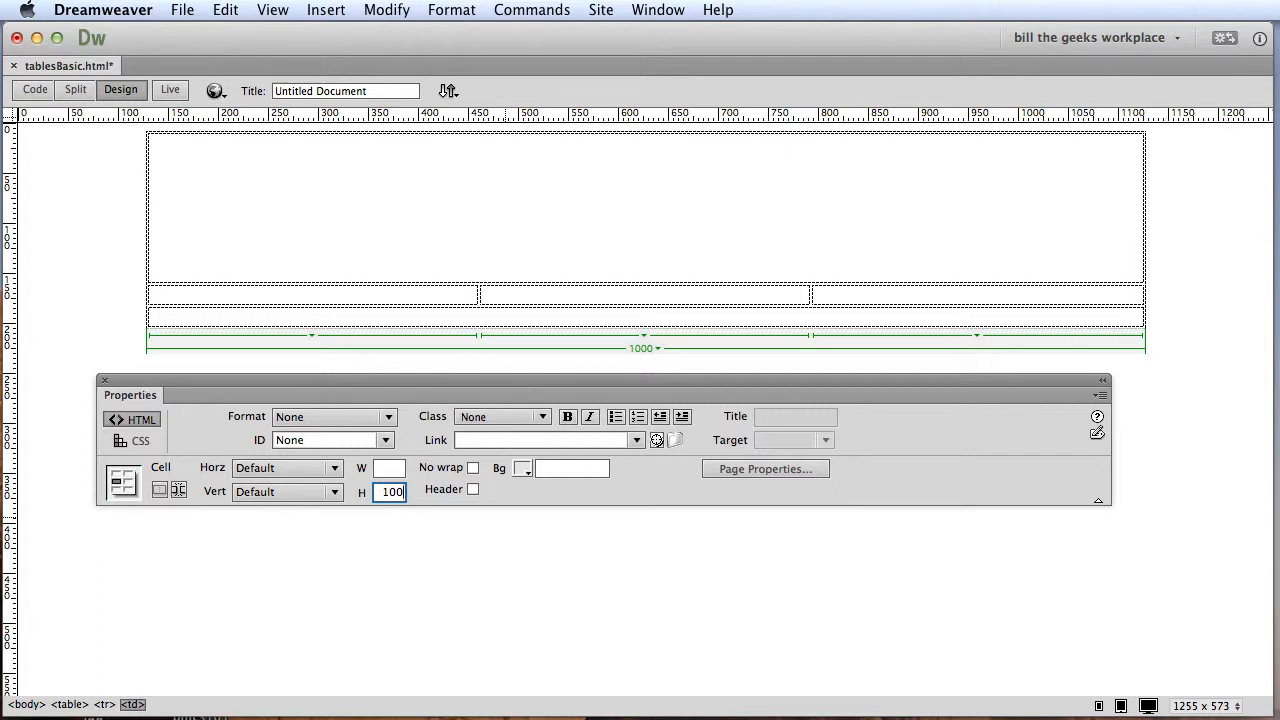
key(Return)
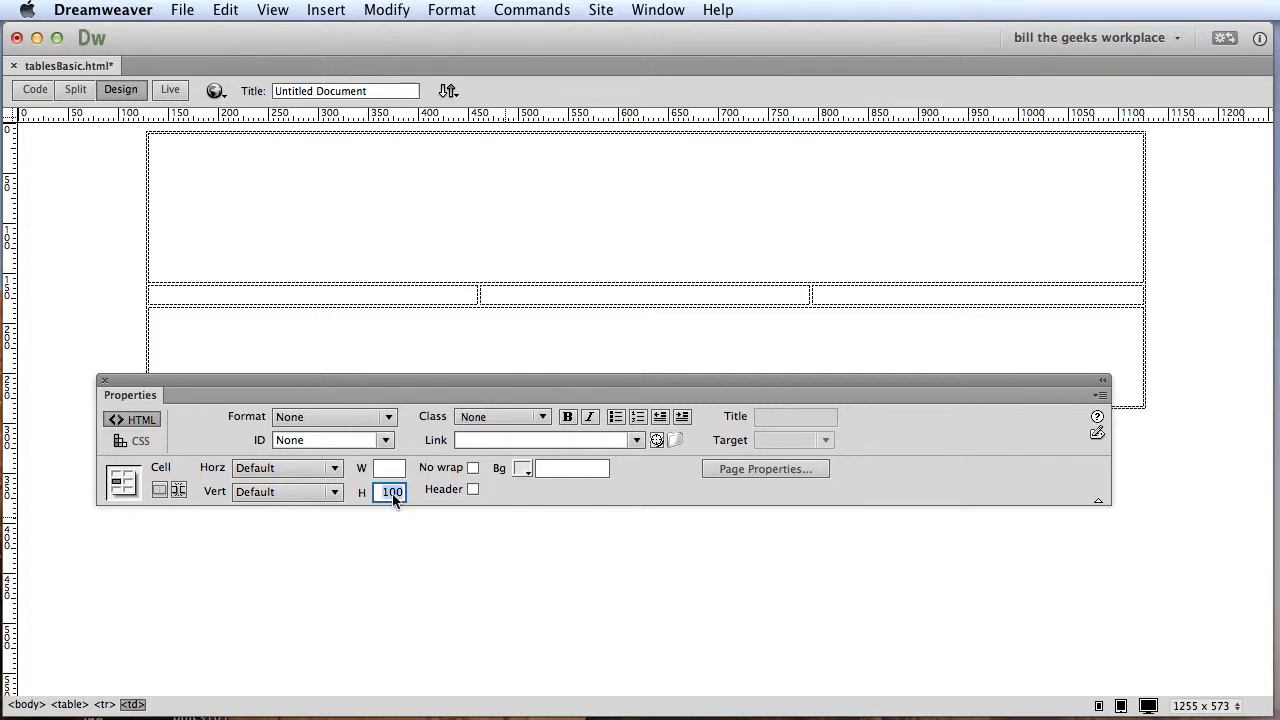
Move the Properties panel clear of the table and give the bottom cell the light grey background #CCCCCC.
drag(540, 379, 564, 559)
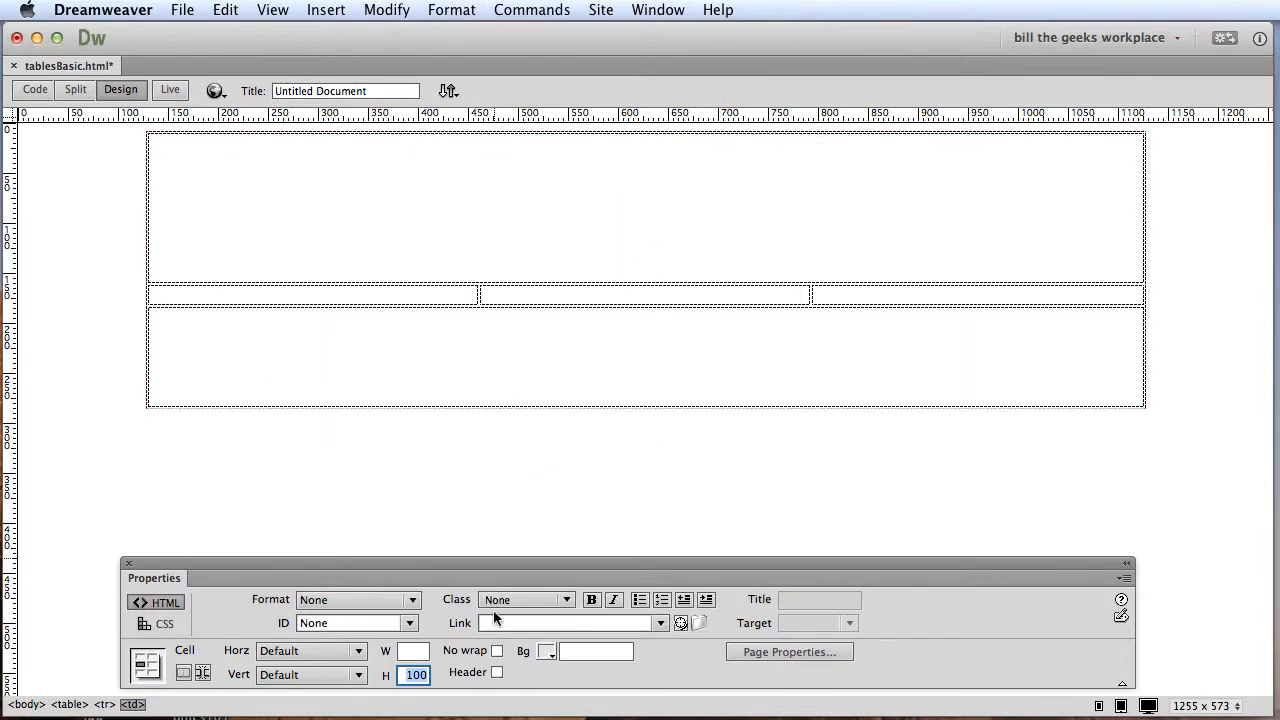
click(546, 653)
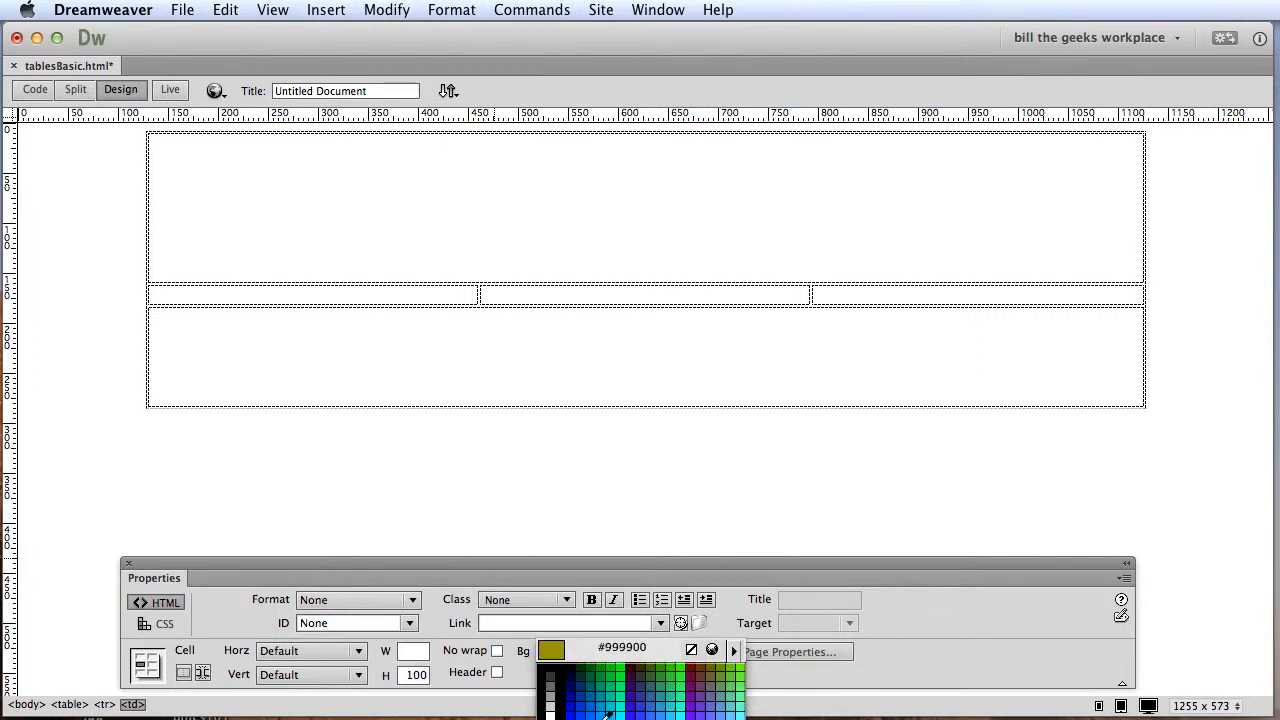
click(549, 707)
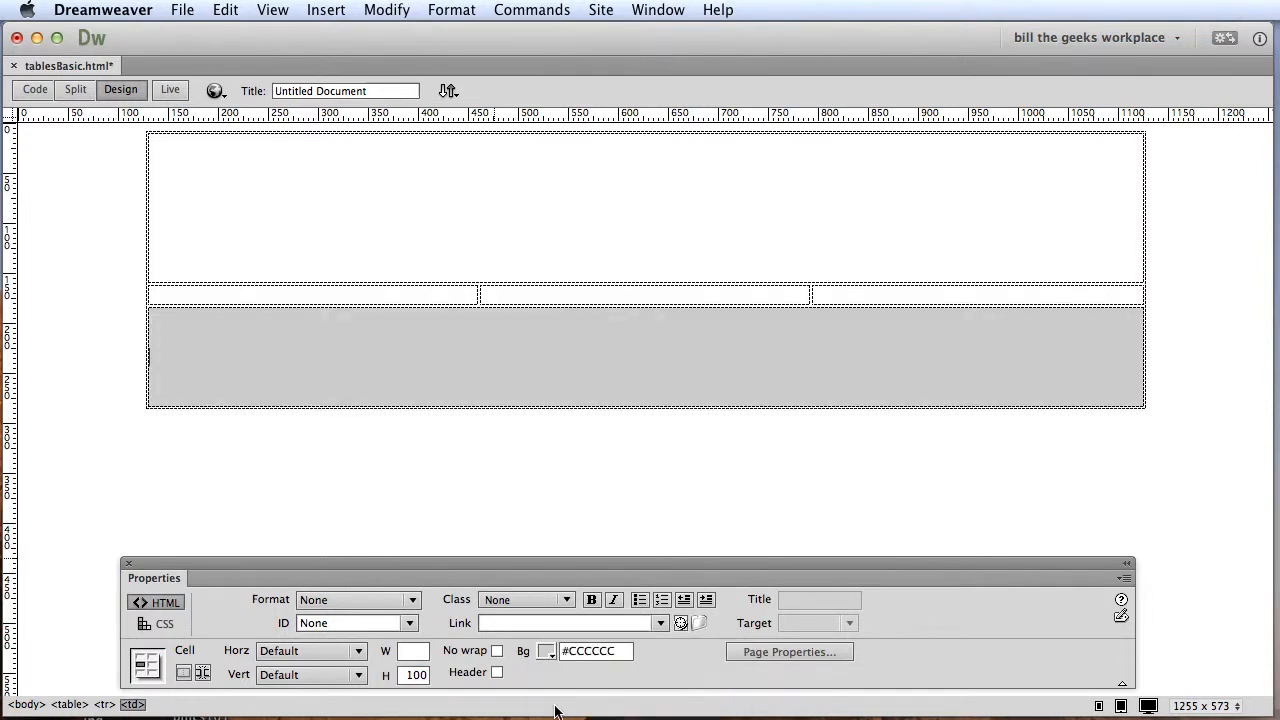
Give the top cell the yellow background color #FFFF66.
click(671, 206)
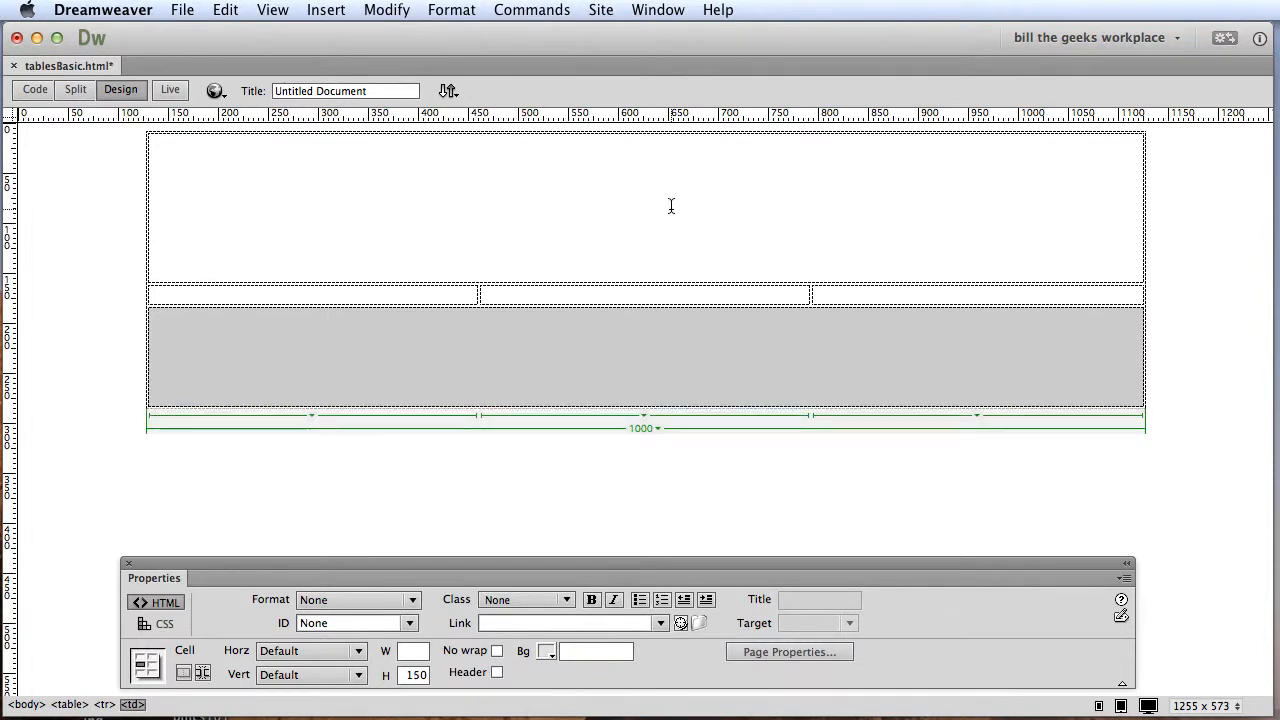
click(547, 651)
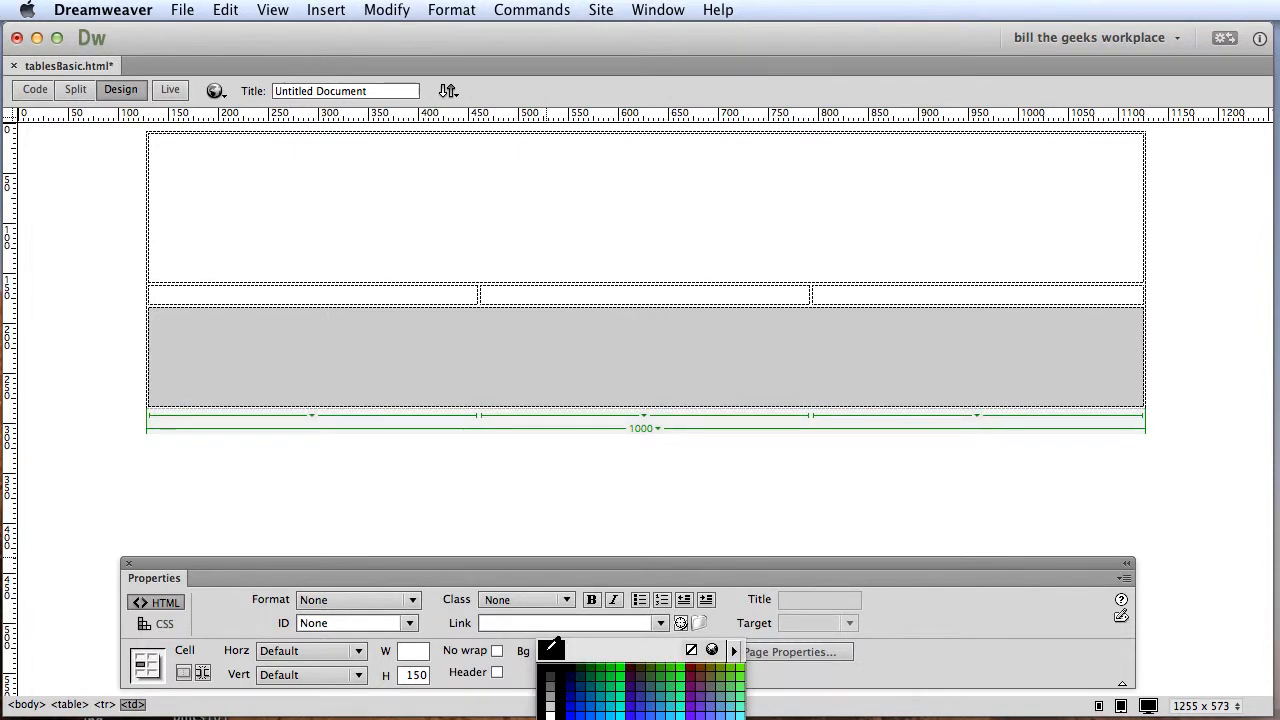
click(740, 718)
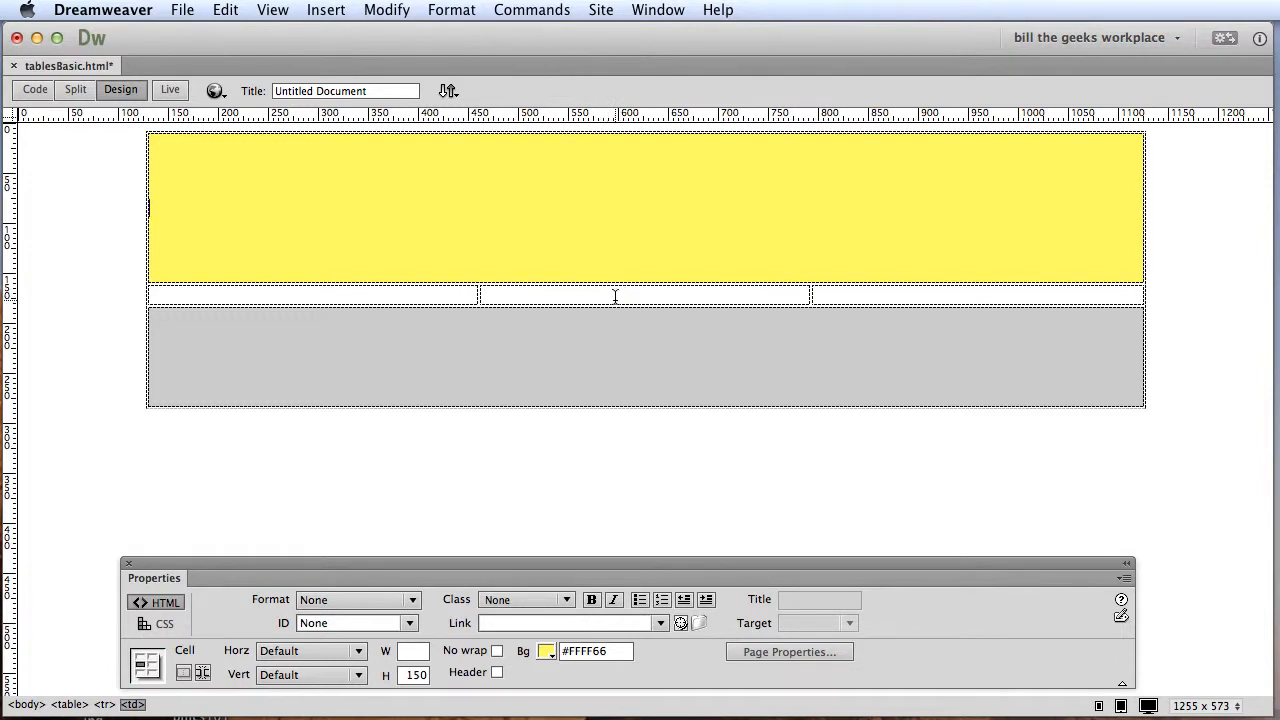
Merge the second and third cells of the table's middle row.
drag(613, 294, 882, 300)
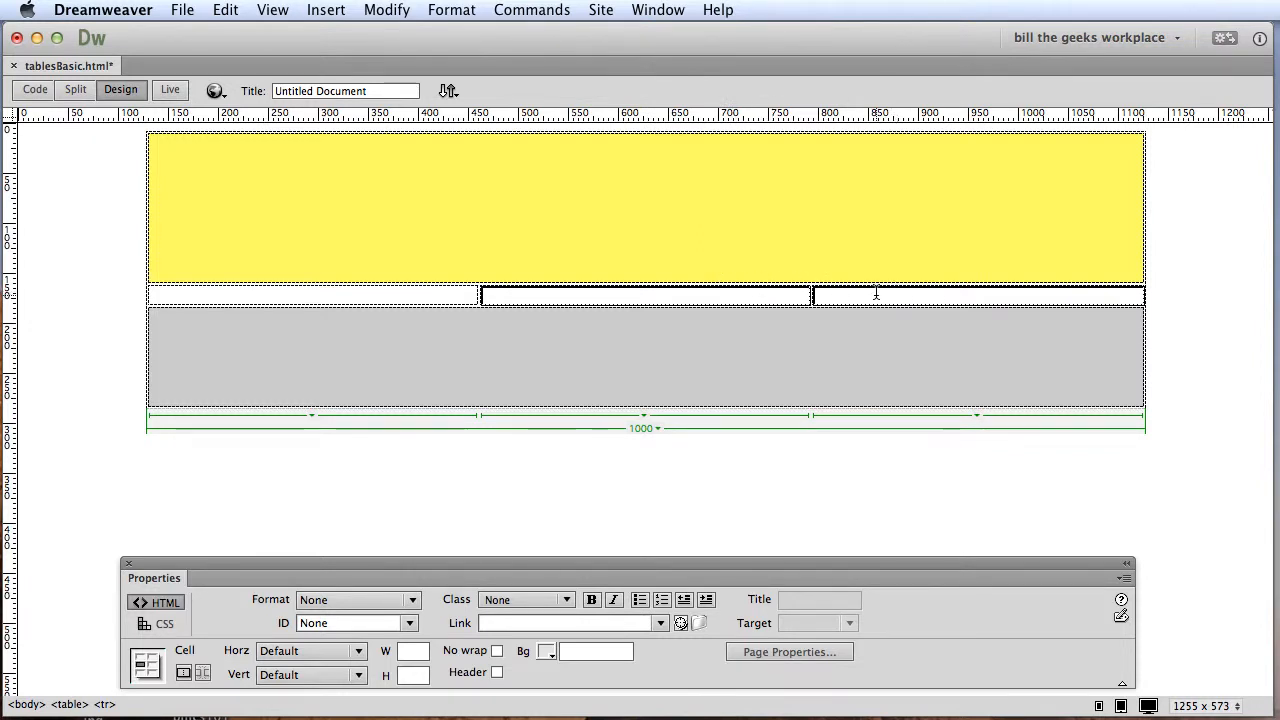
click(184, 674)
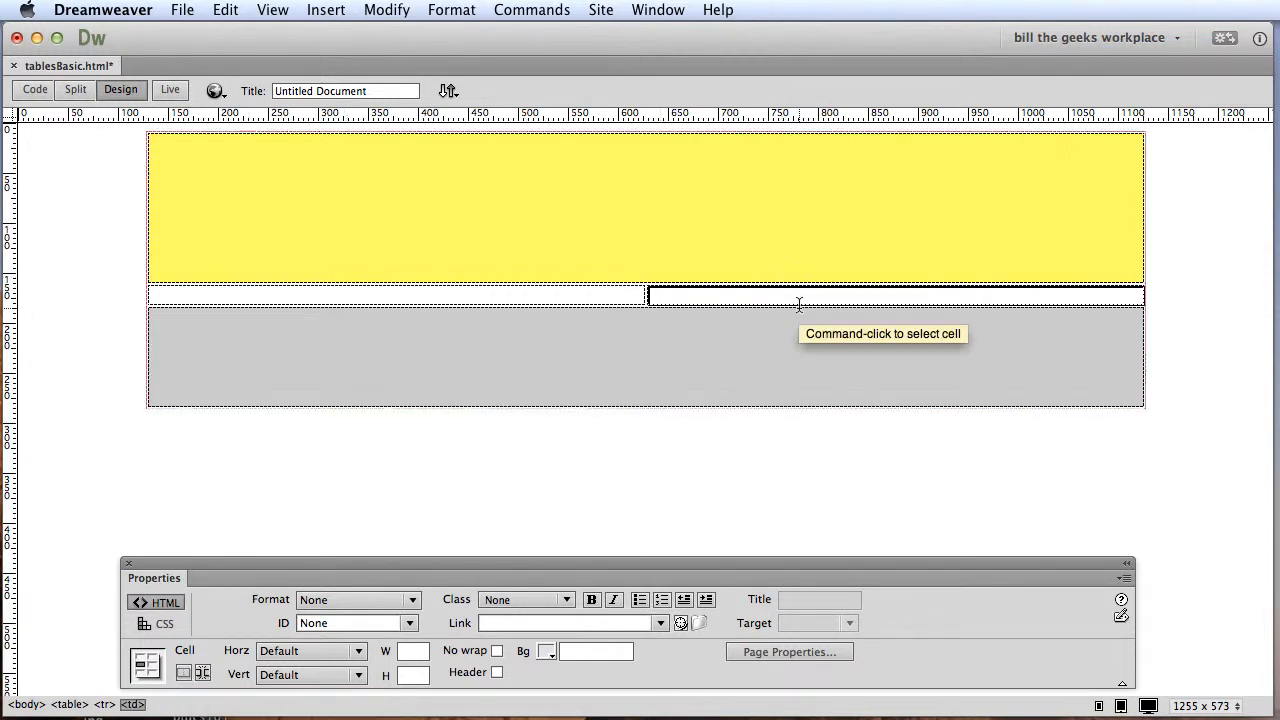
Set the middle row's left cell to a width of 250 and a height of 400, and move the Properties panel higher over the page.
click(608, 292)
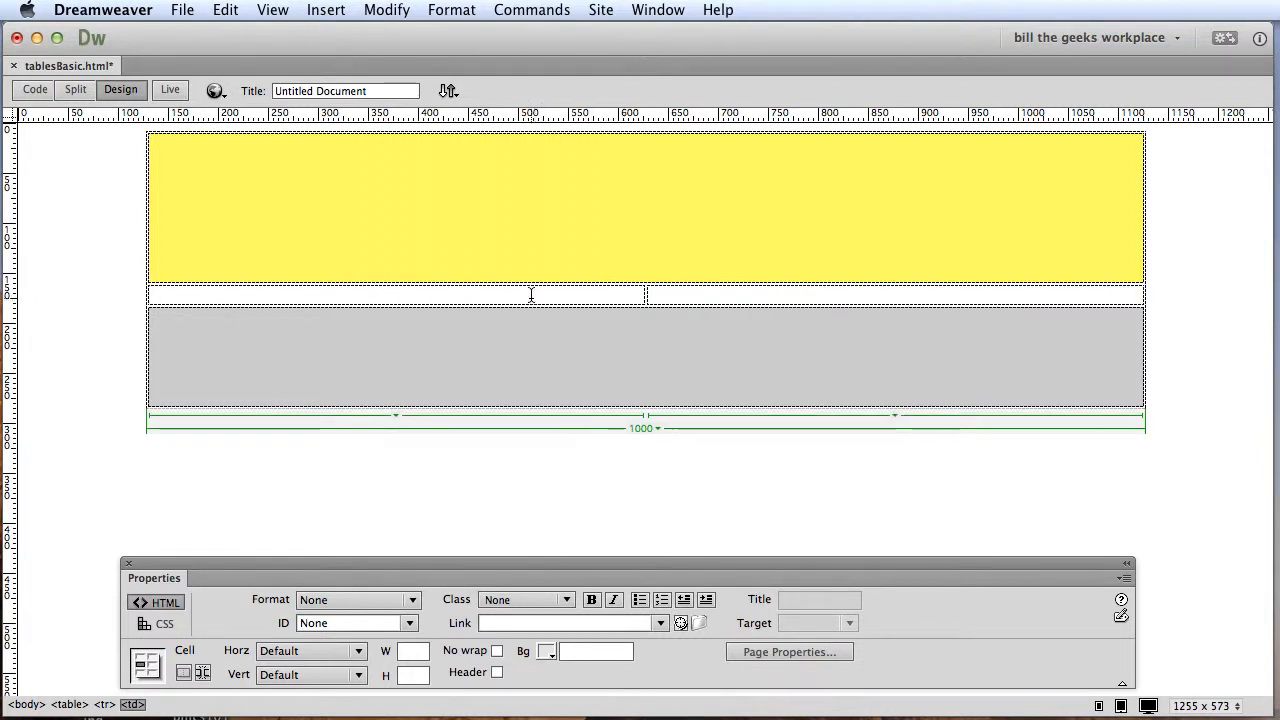
click(418, 654)
click(483, 296)
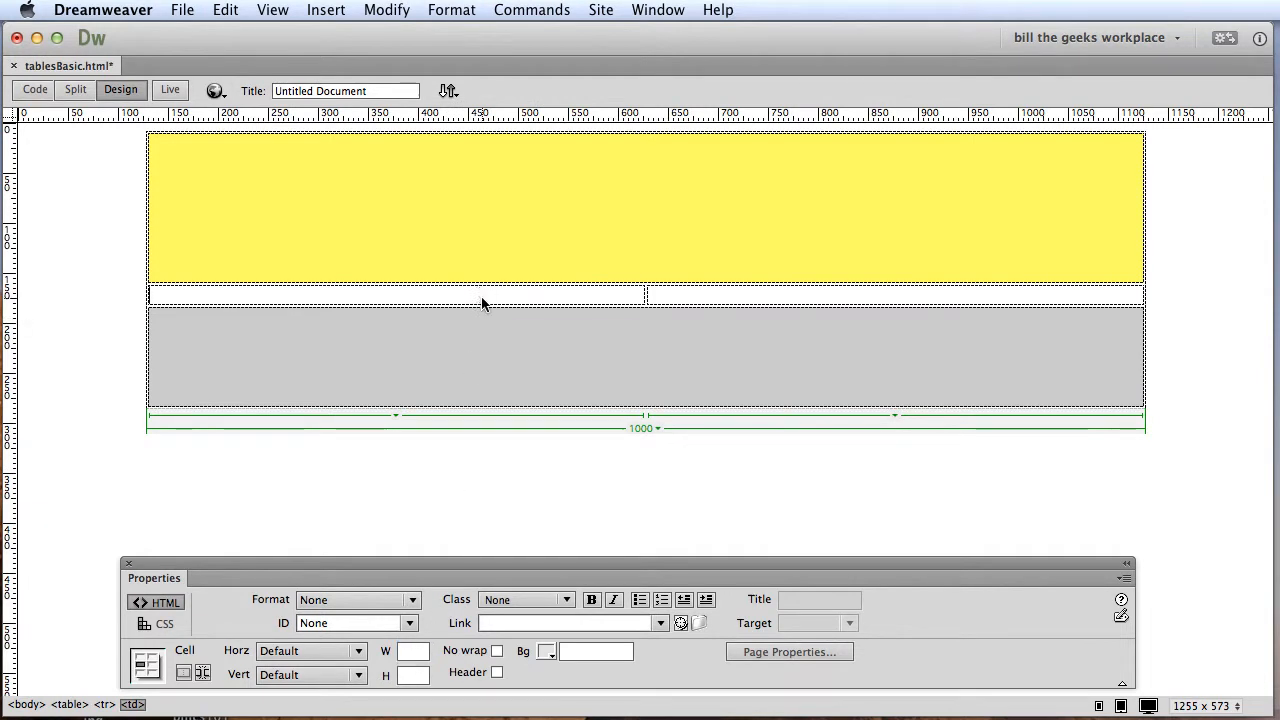
click(412, 654)
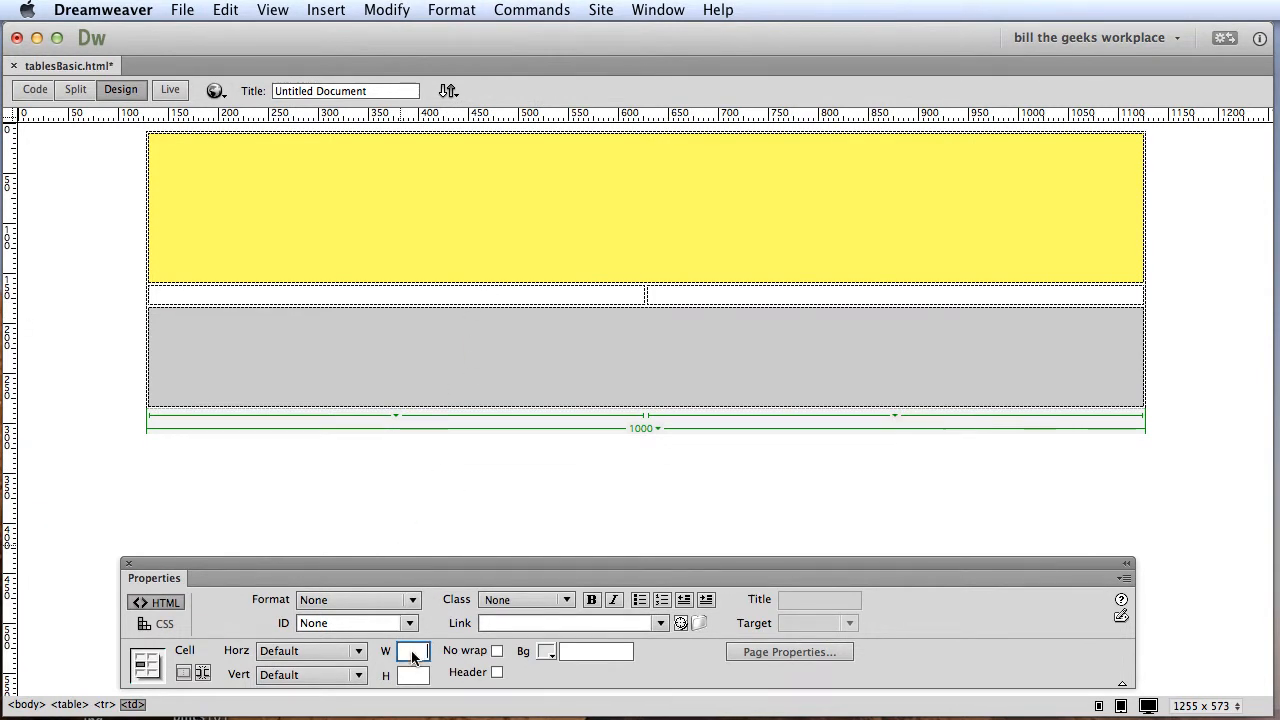
text(25)
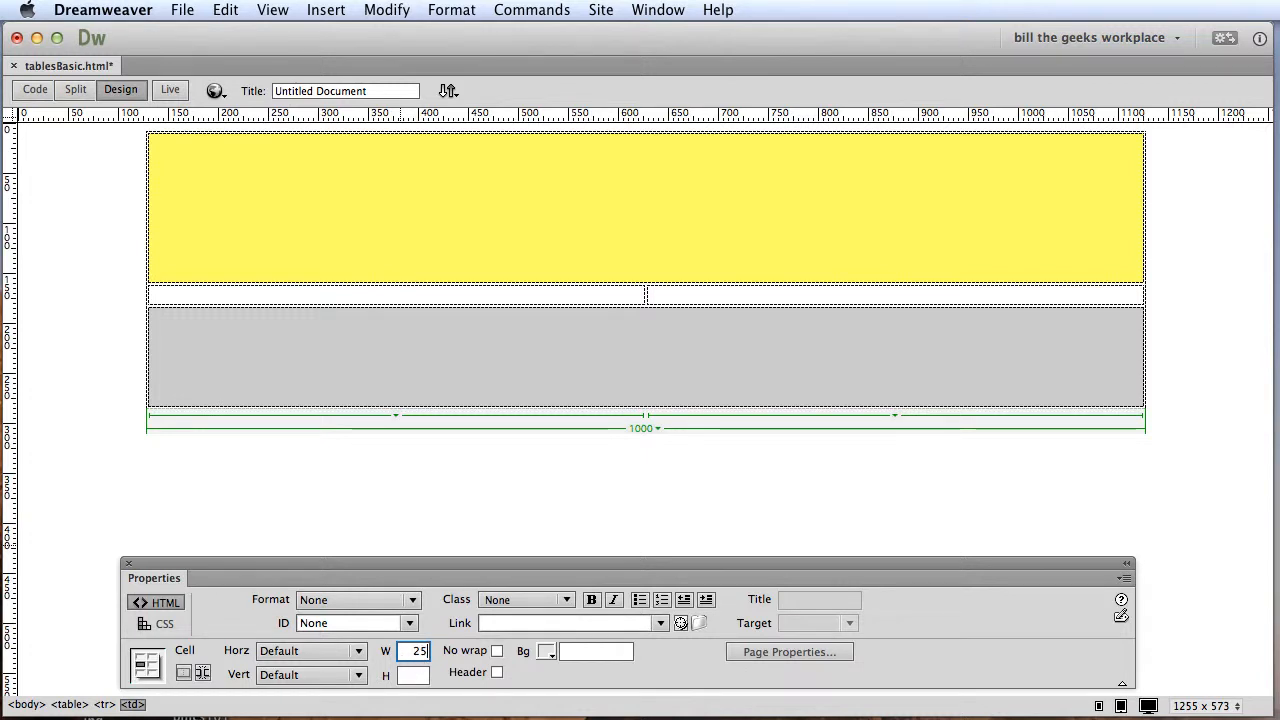
text(0)
key(Return)
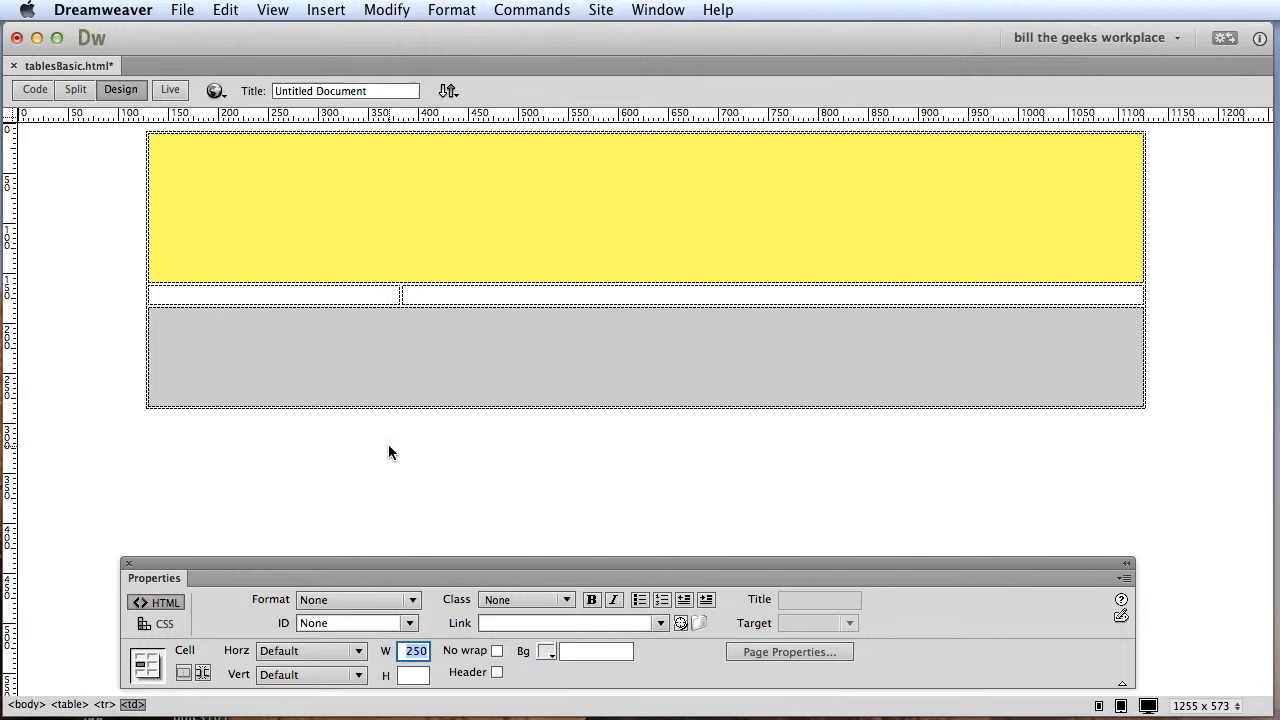
click(420, 677)
text(400)
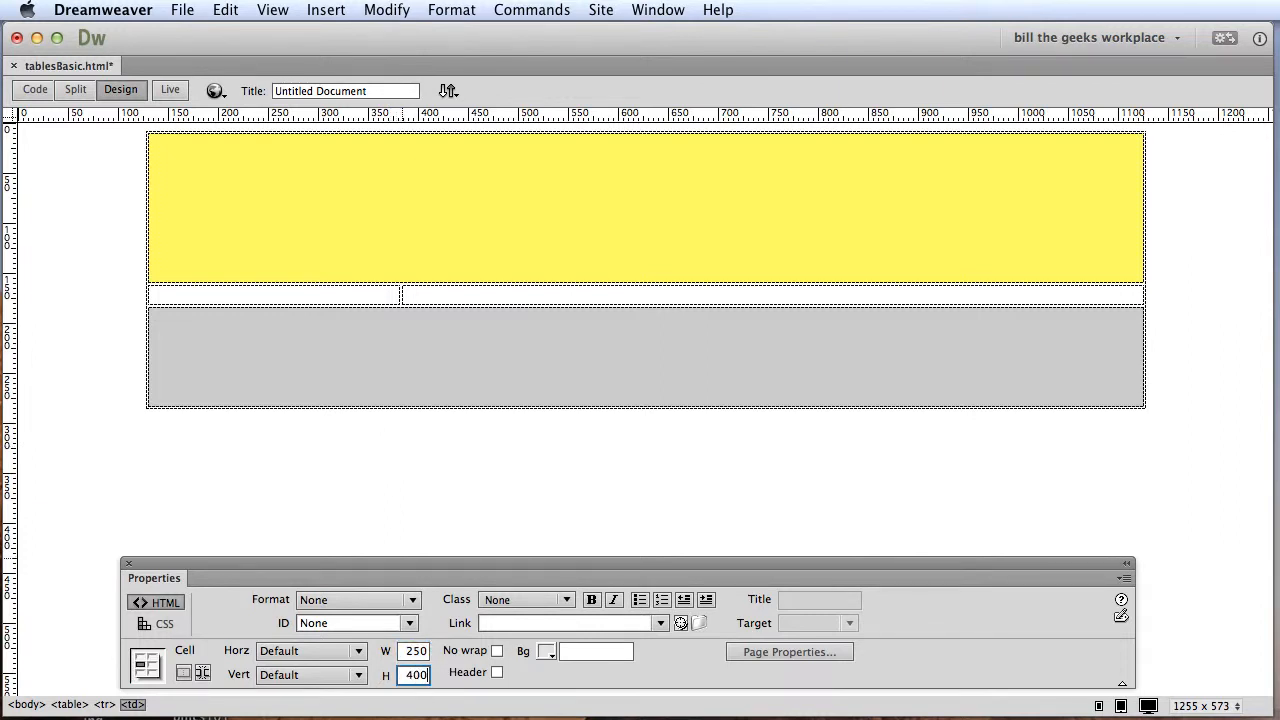
key(Return)
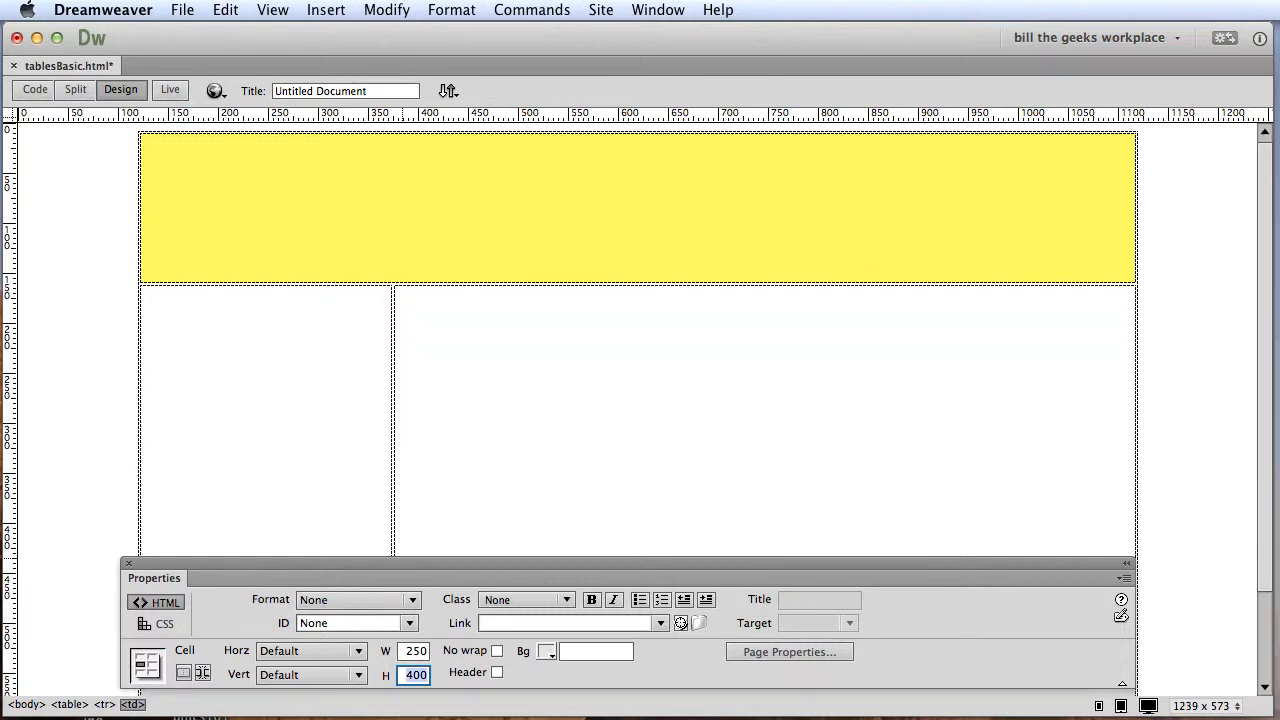
drag(467, 557, 552, 413)
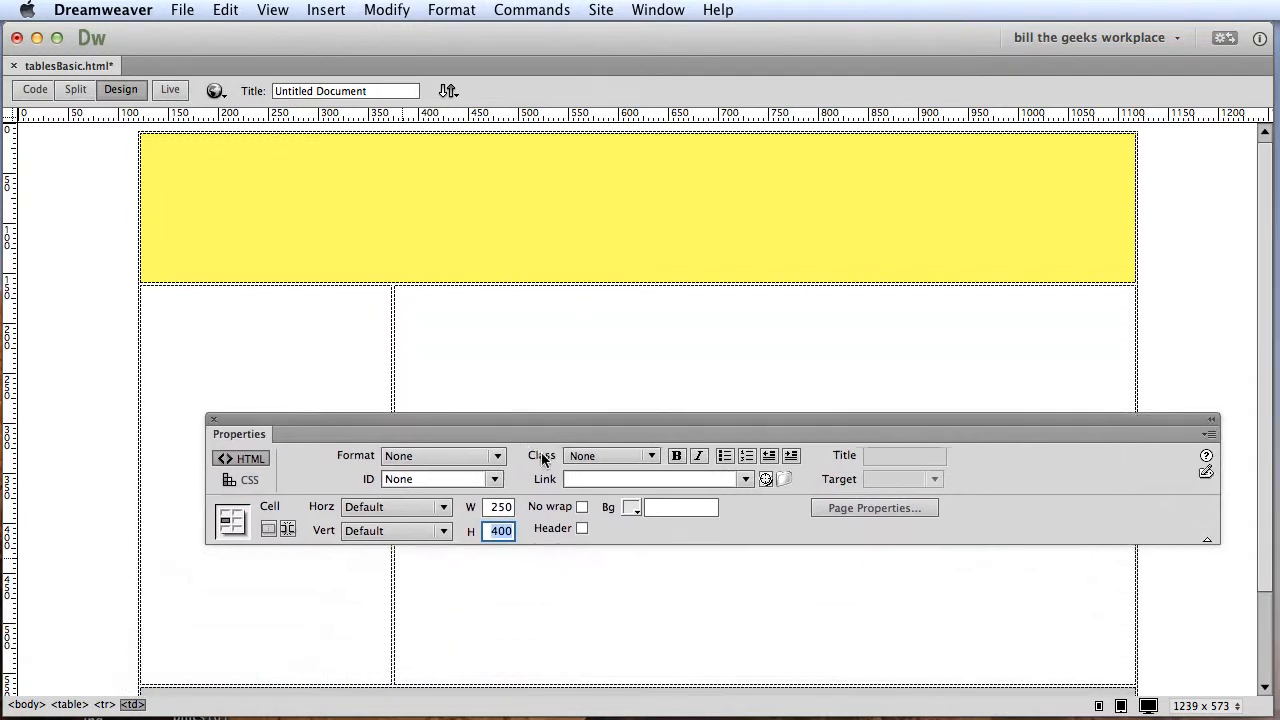
Move the Properties panel clear of the middle row's left cell and give that cell the cyan background #00FFFF.
drag(541, 457, 480, 380)
scroll(1189, 498, down, 3)
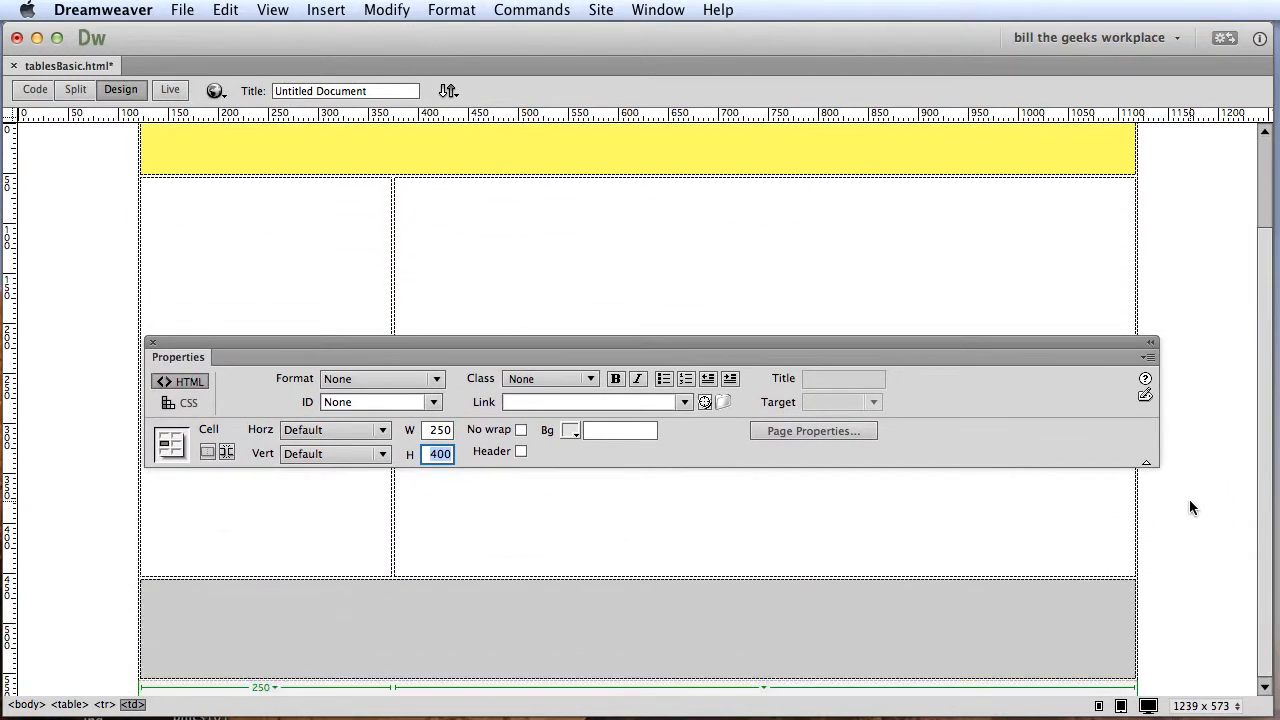
scroll(1189, 500, up, 3)
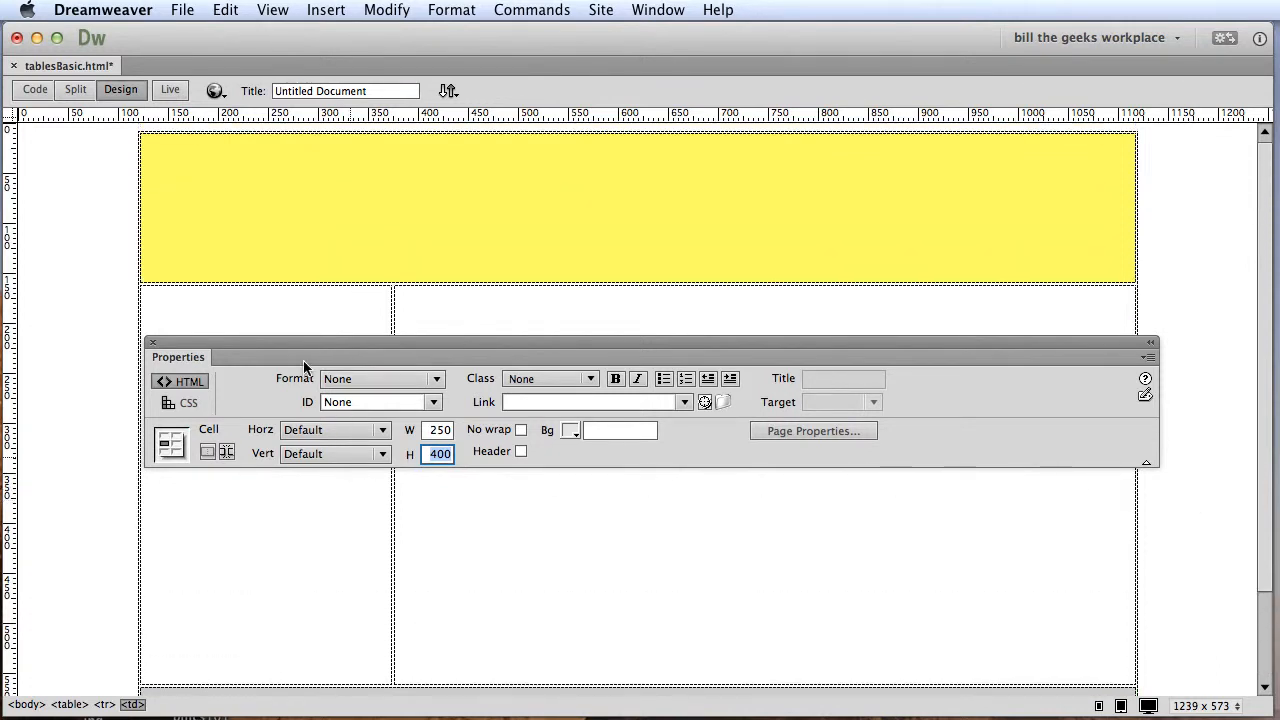
drag(284, 347, 603, 203)
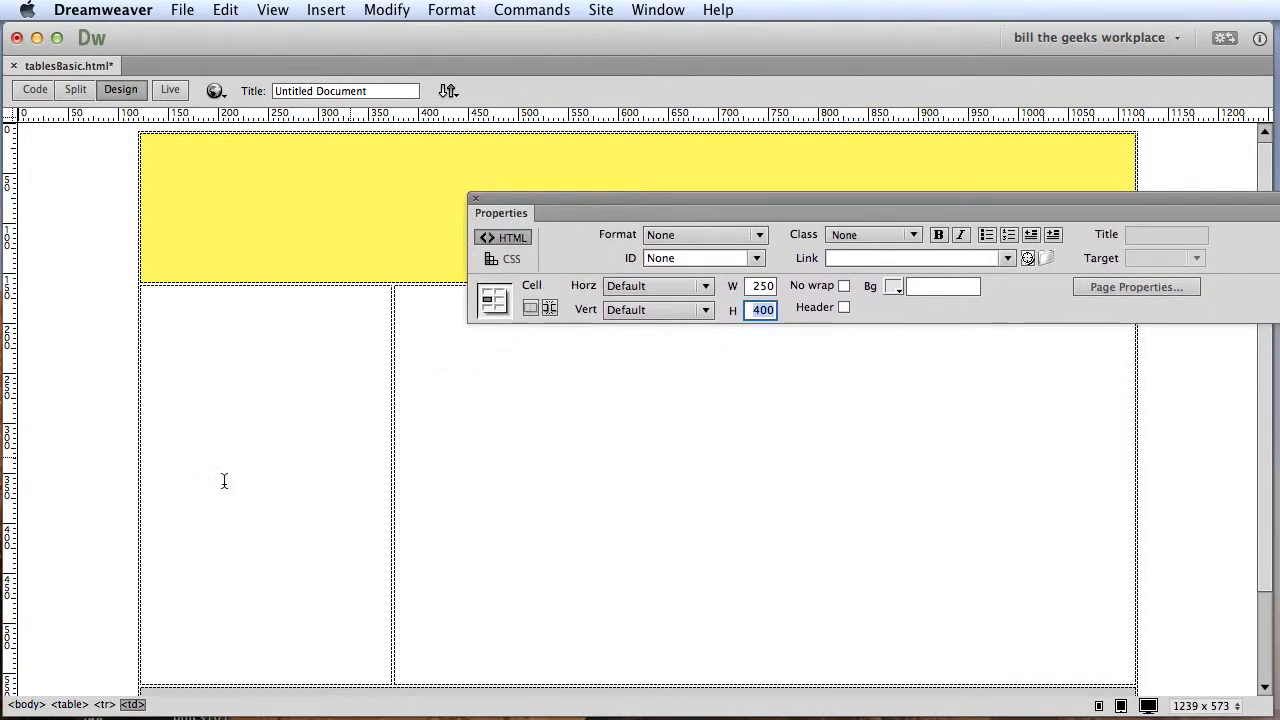
click(254, 489)
click(893, 288)
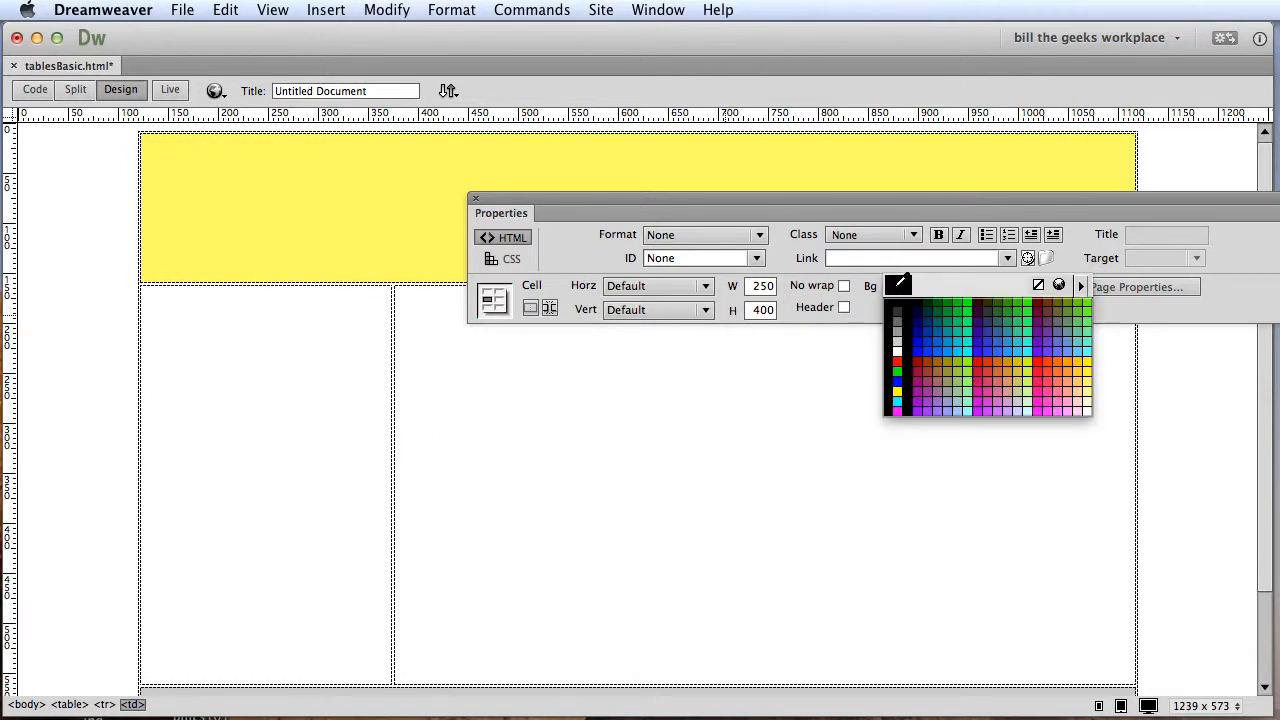
click(968, 348)
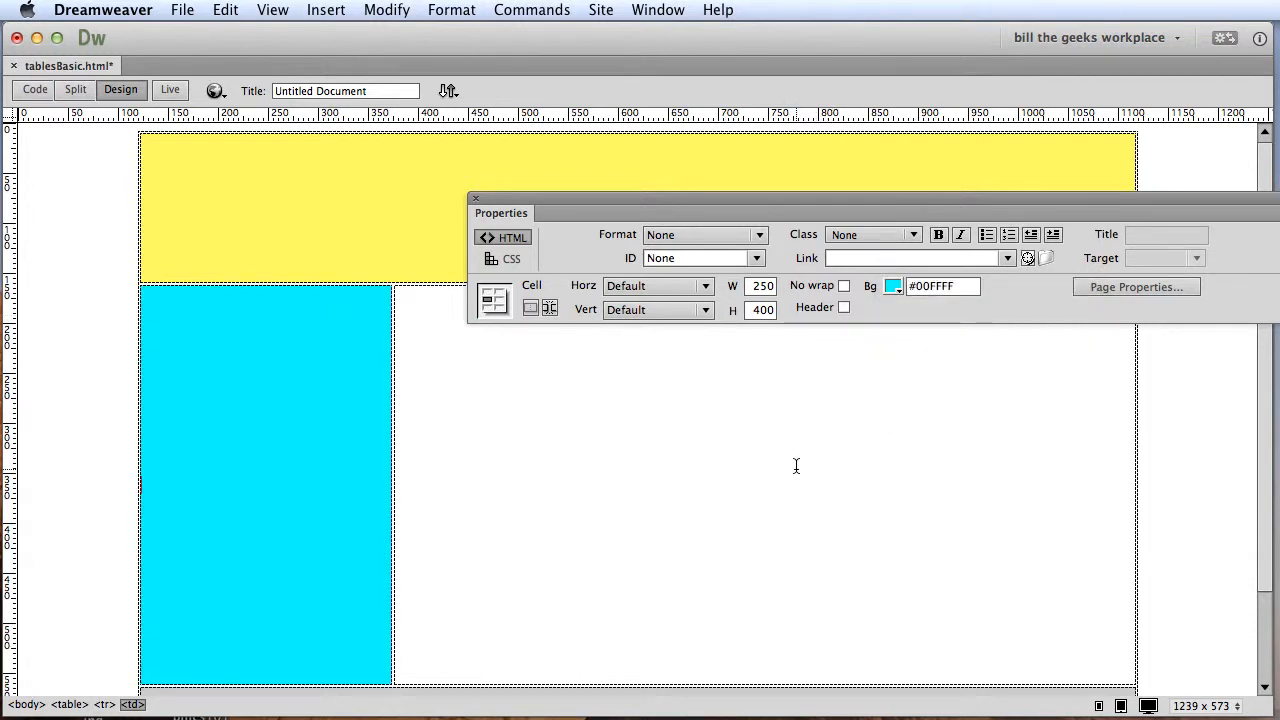
Review the colored layout down to the footer cell and save tablesBasic.html.
scroll(796, 466, down, 3)
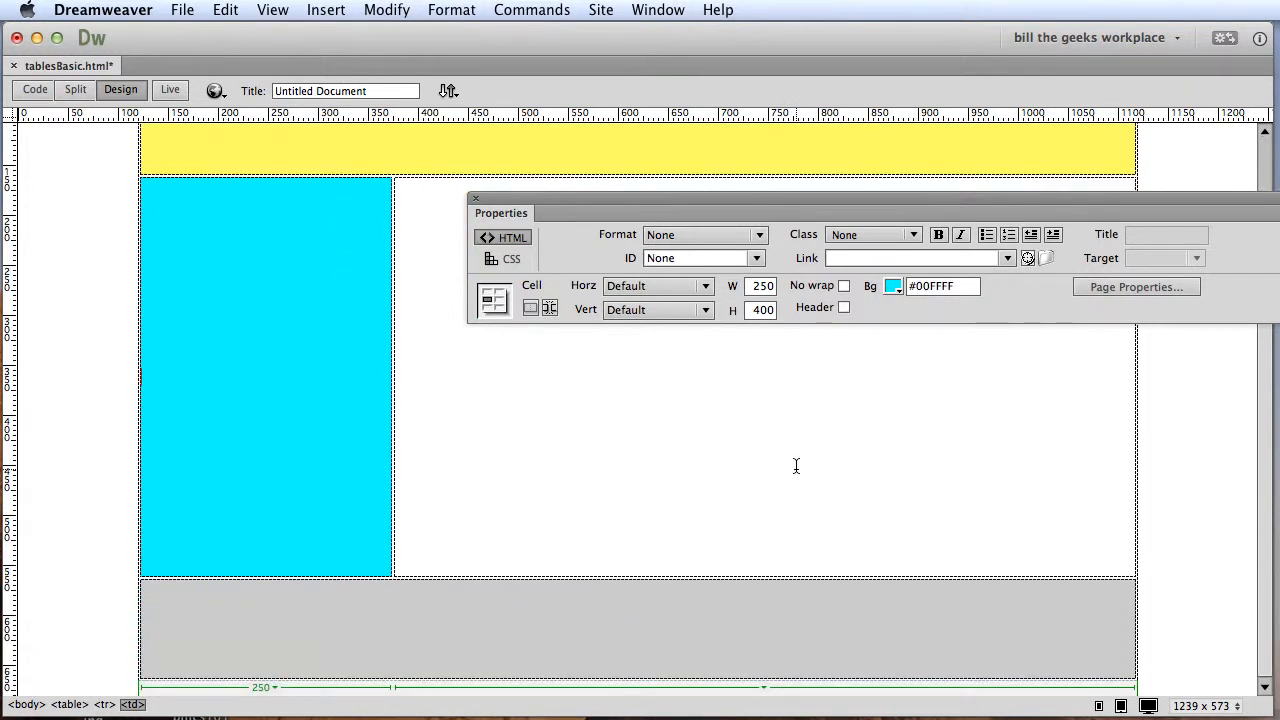
scroll(796, 466, up, 3)
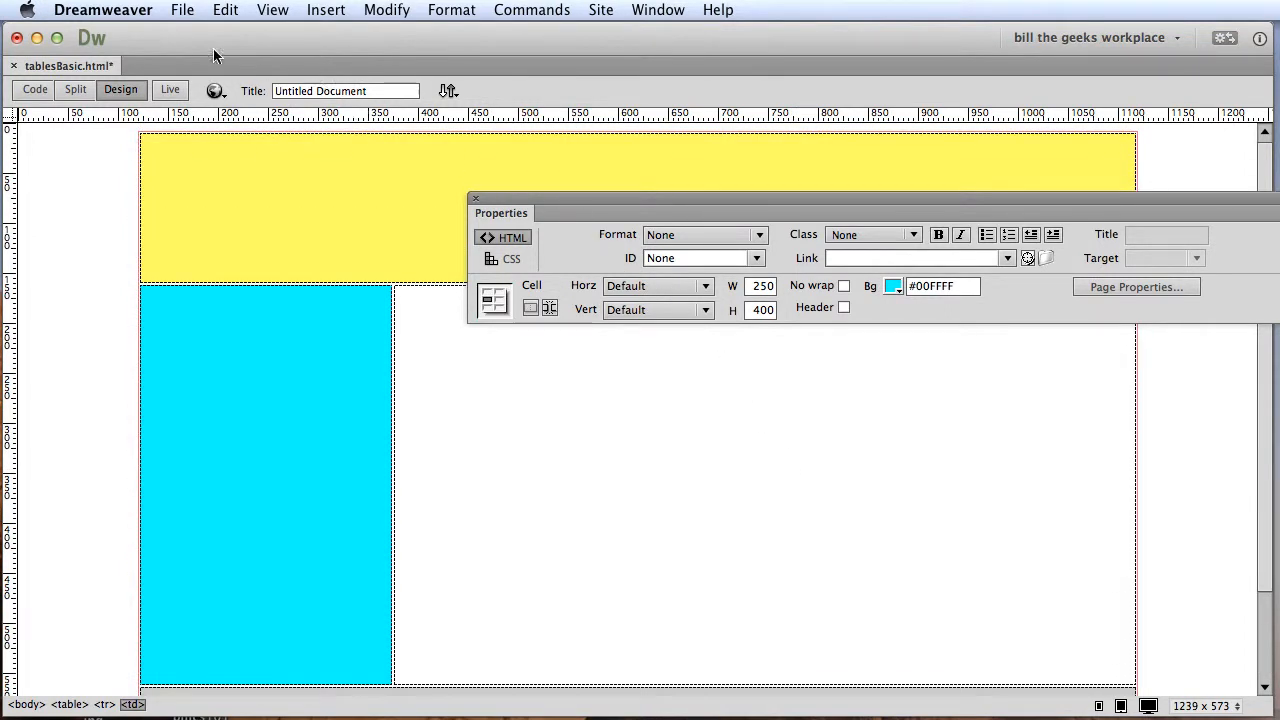
click(182, 10)
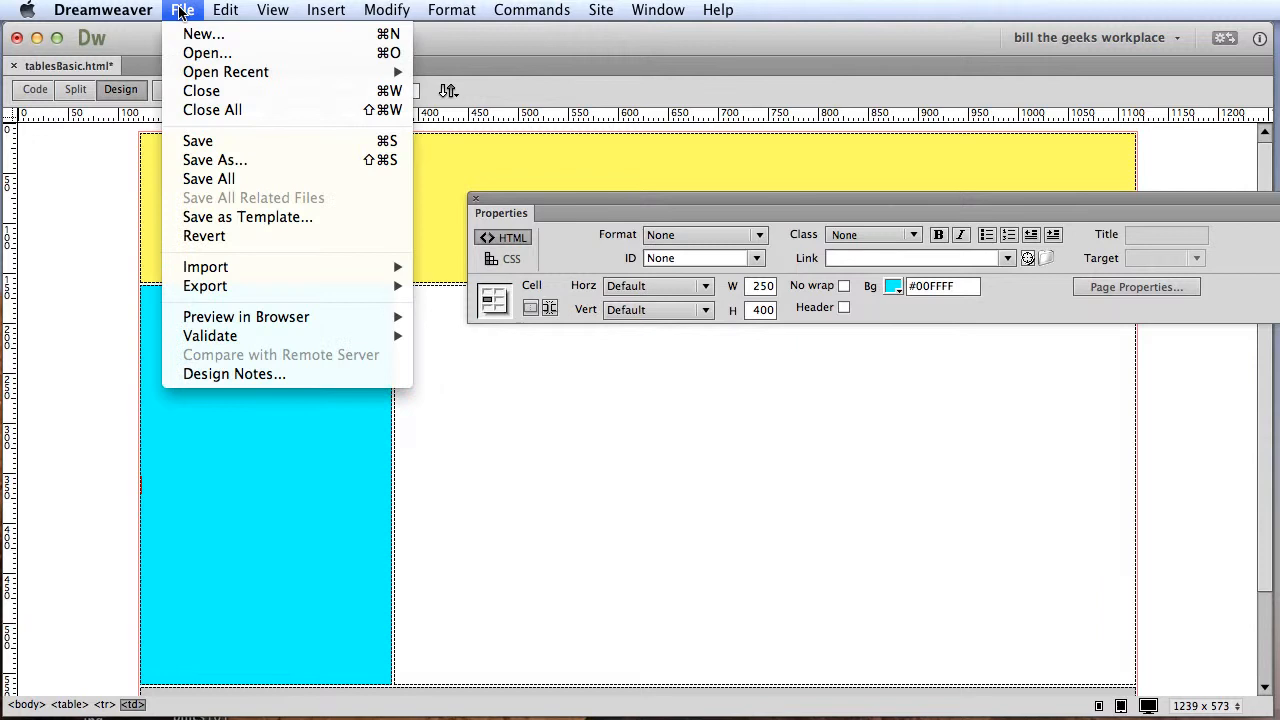
click(198, 141)
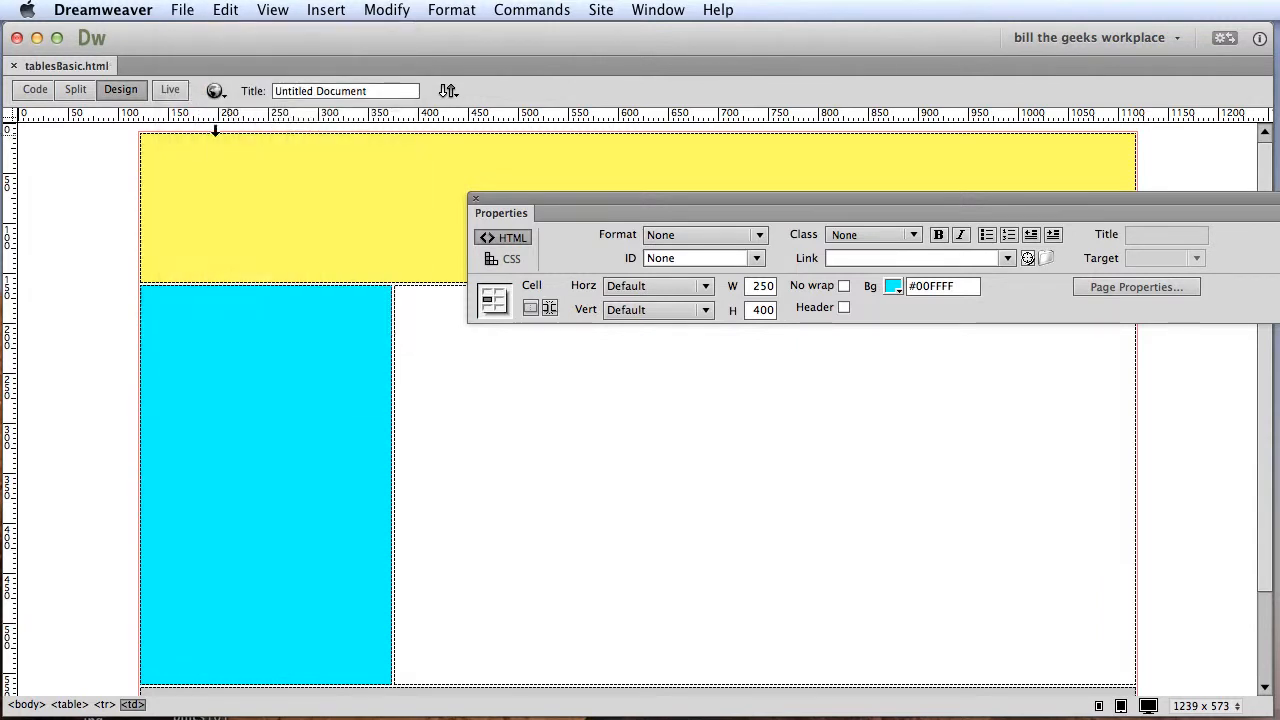
Set the page title to "My first Table" and save all open documents.
click(398, 91)
drag(398, 91, 245, 90)
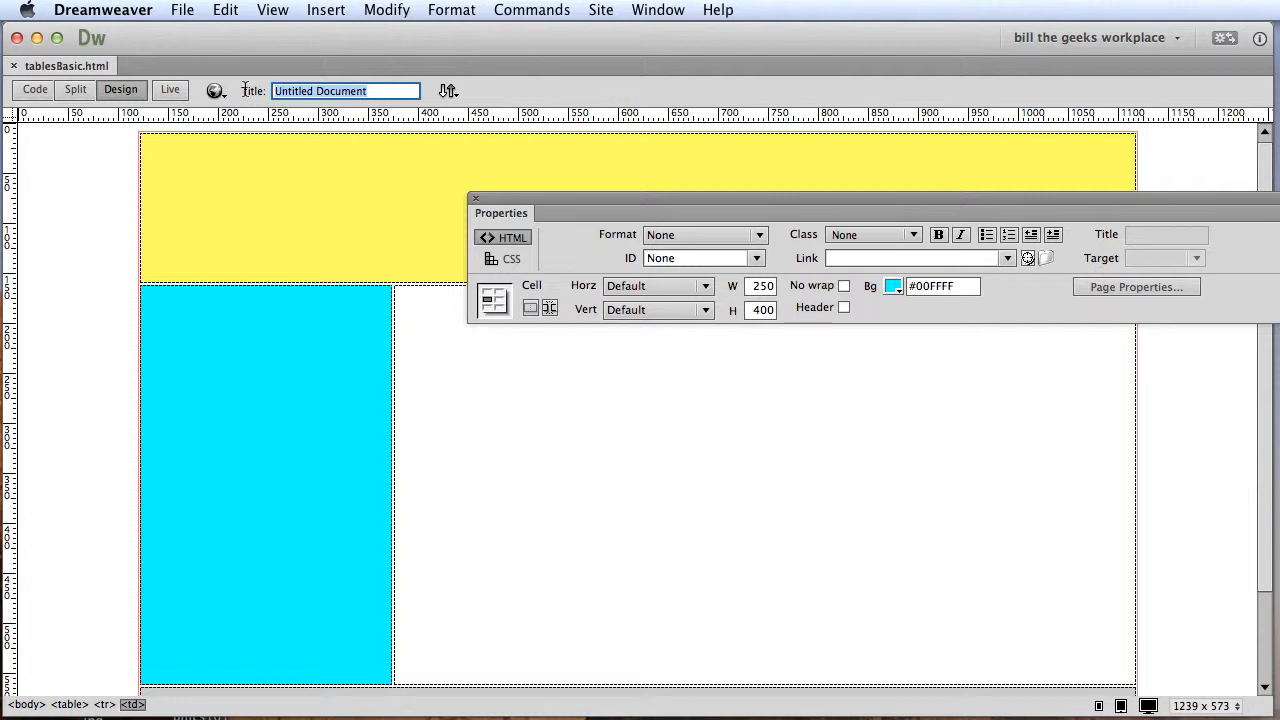
text(My first Table)
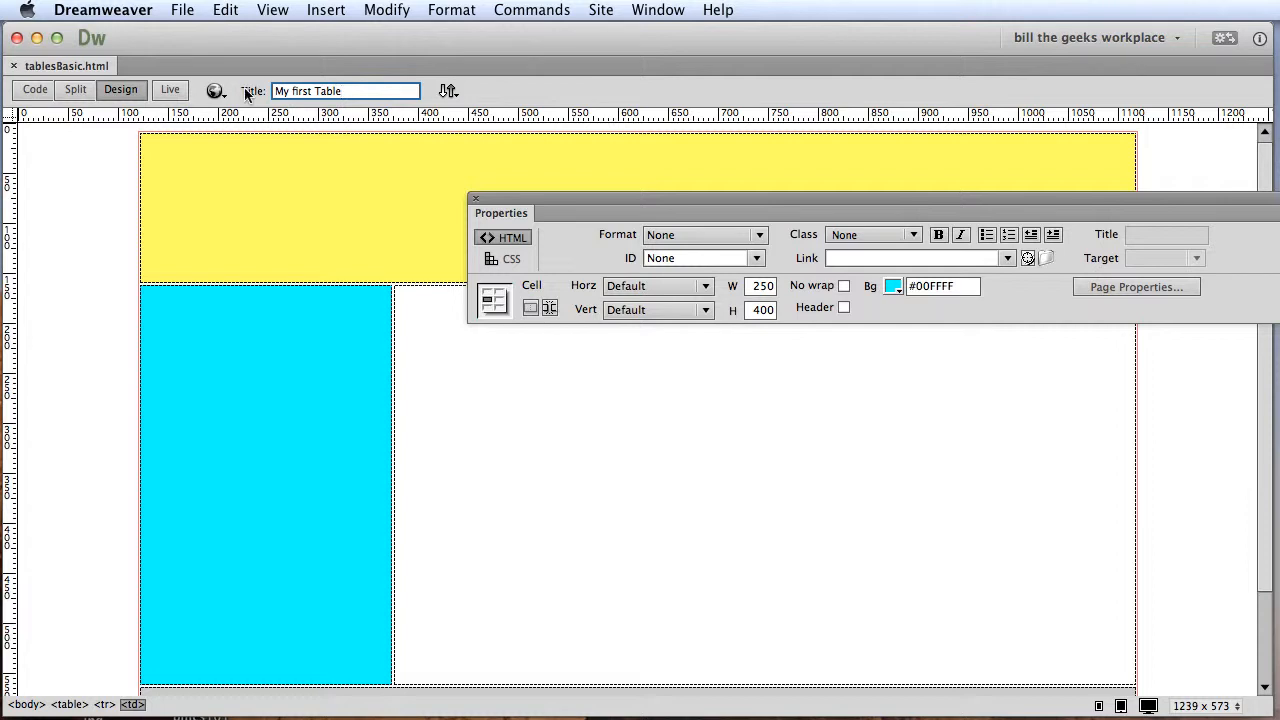
click(184, 12)
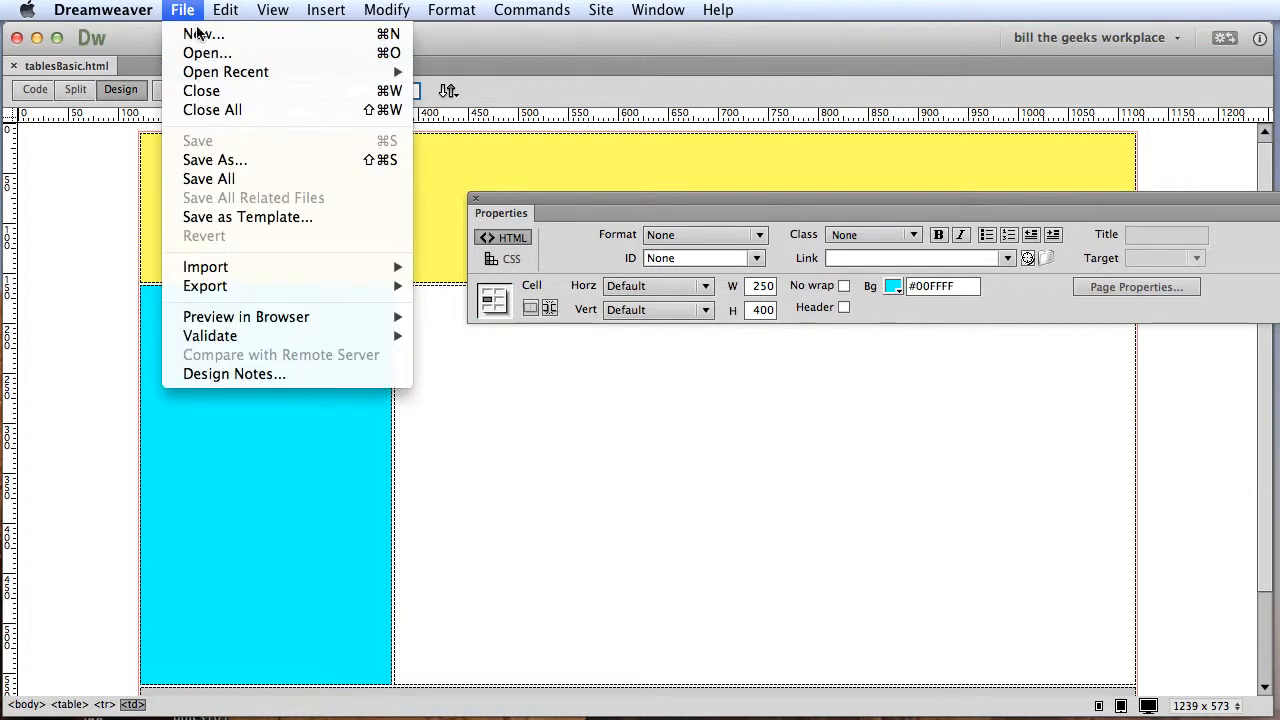
click(197, 180)
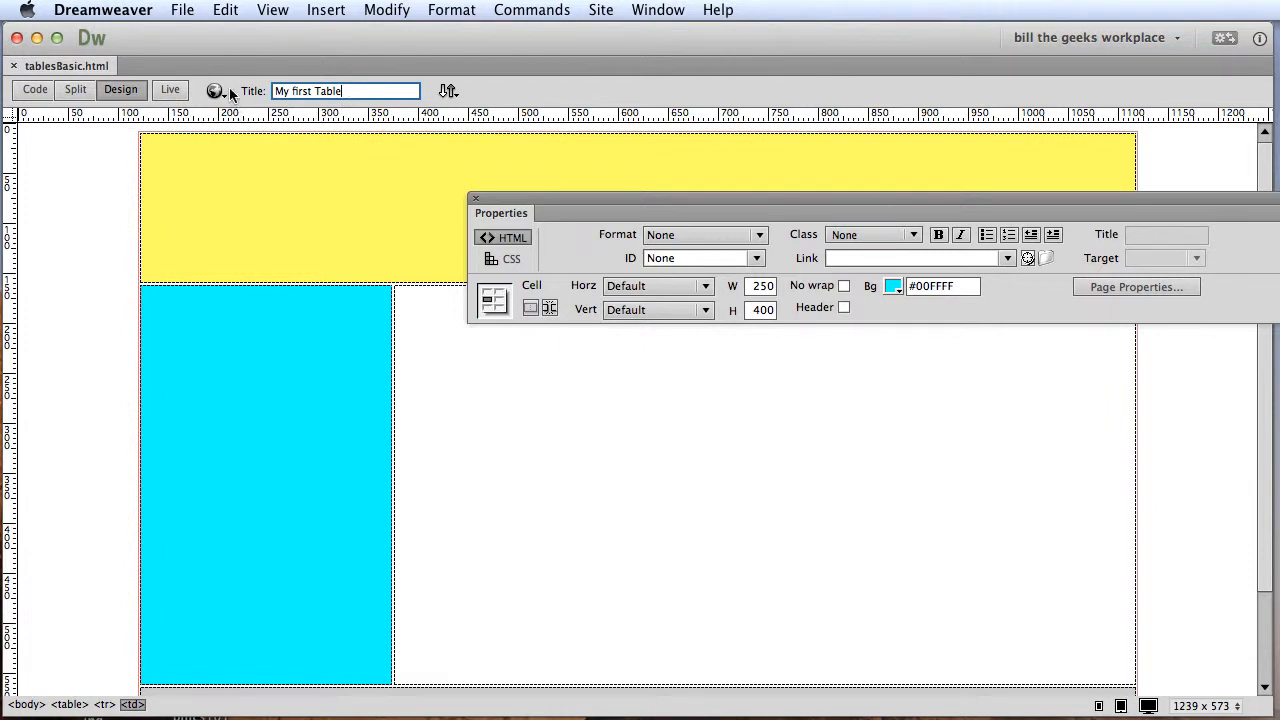
Move the Properties panel off the page and preview tablesBasic.html in Opera, widening the browser window slightly and reloading the page.
drag(512, 196, 450, 719)
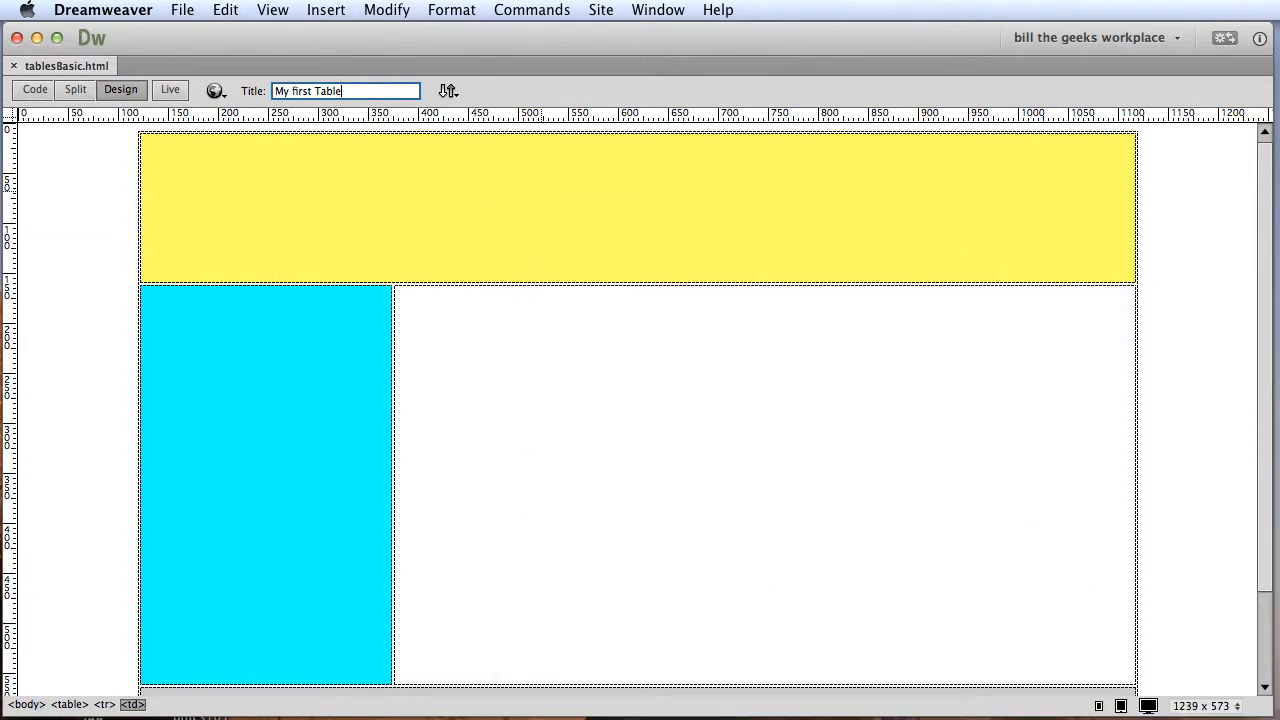
click(215, 90)
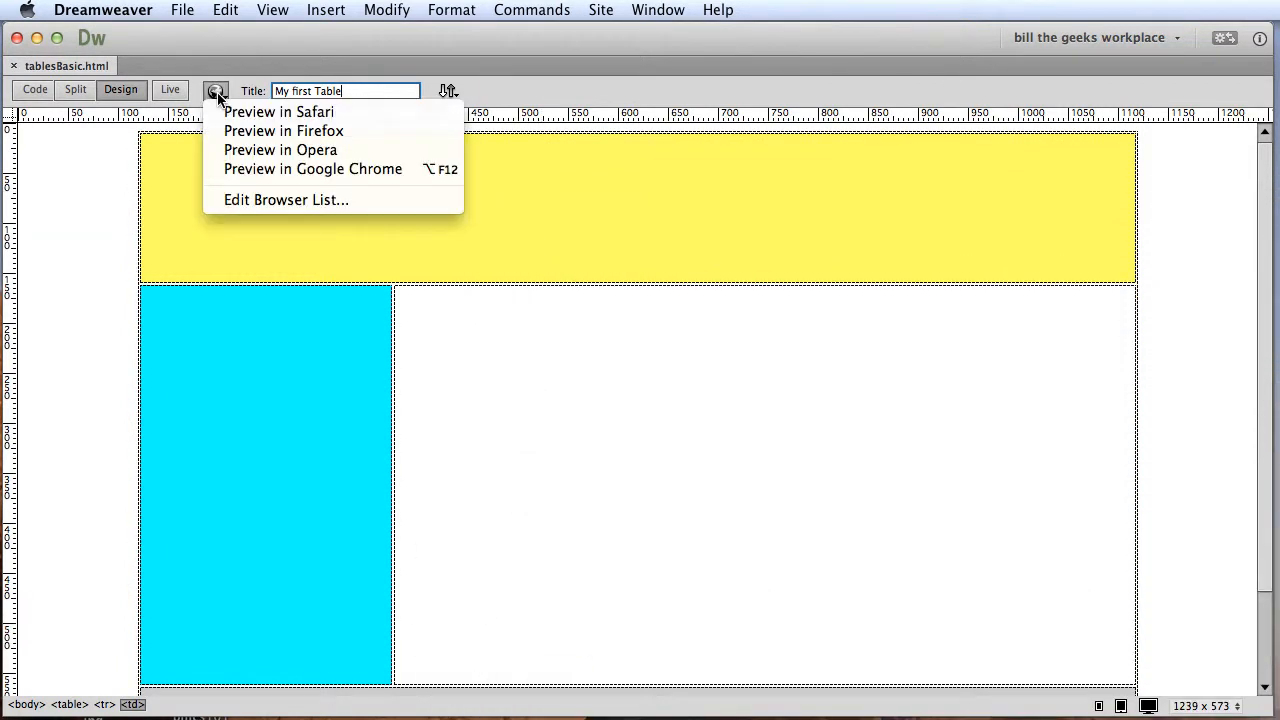
click(307, 155)
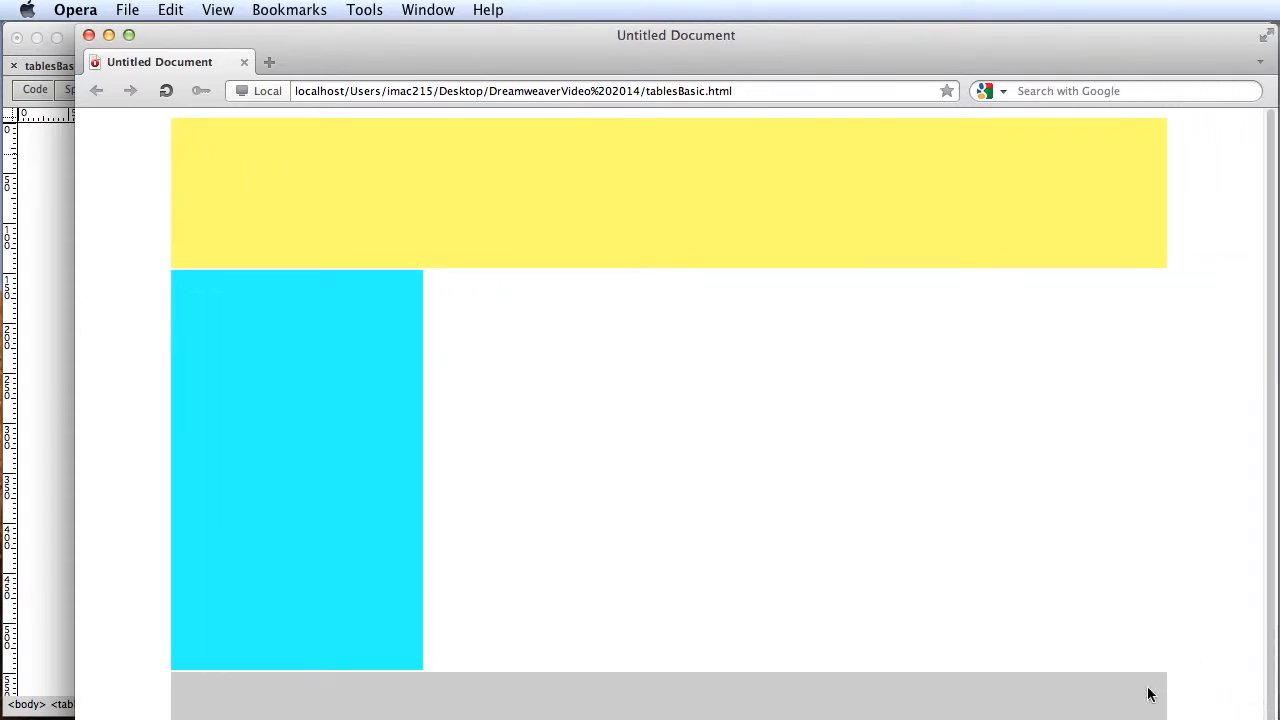
drag(1037, 38, 1041, 25)
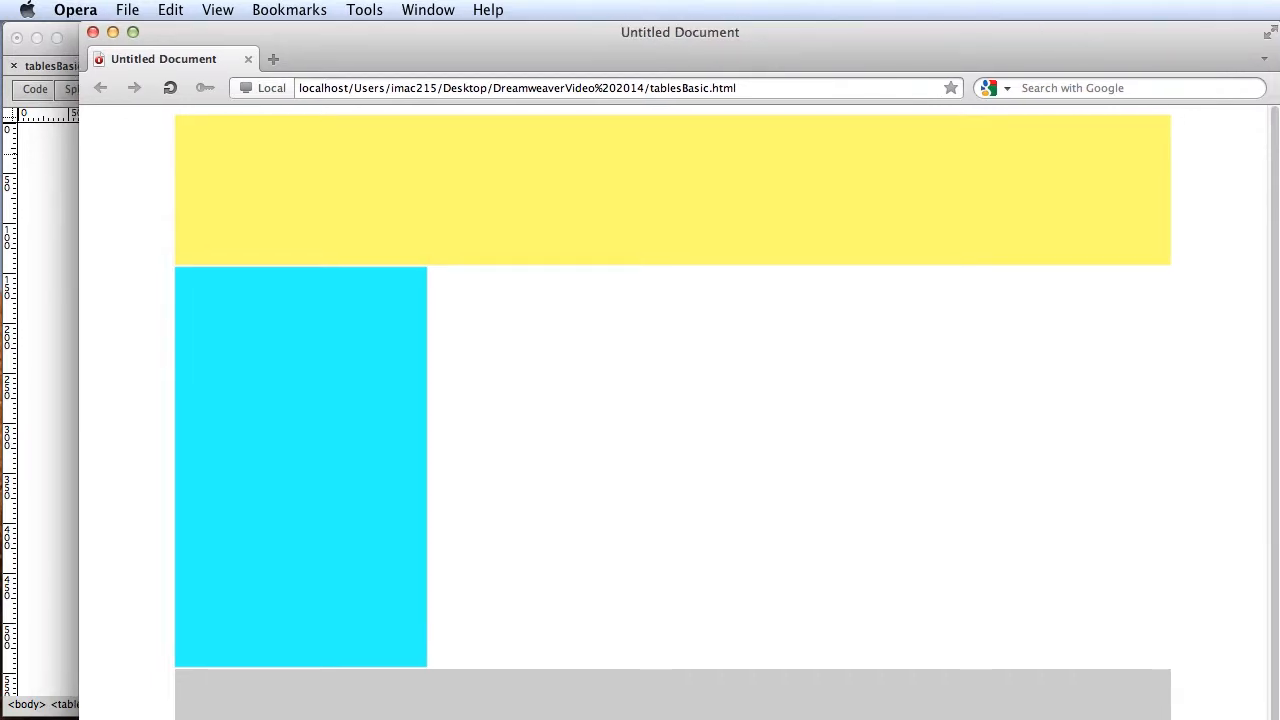
mouse_move(1278, 400)
mouse_down()
mouse_move(871, 400)
mouse_move(1279, 400)
mouse_up()
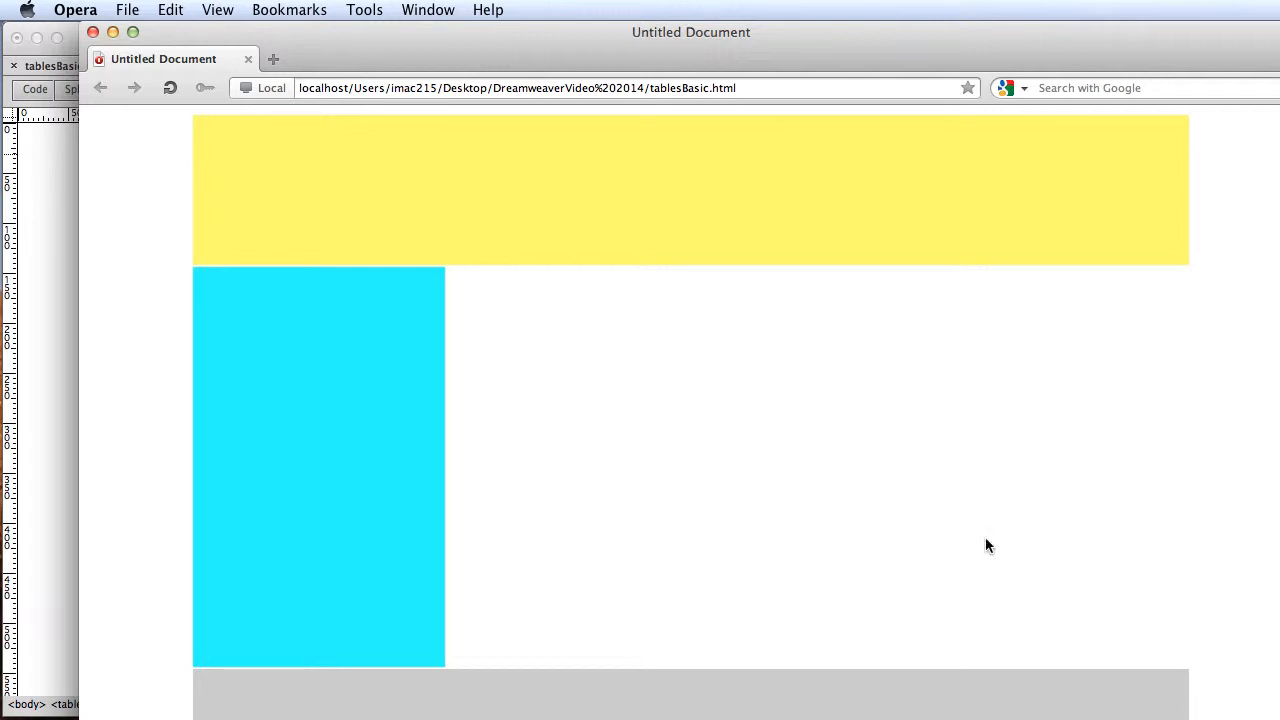
click(172, 88)
Move the Opera window down to uncover Dreamweaver, switch back to it and save tablesBasic.html again.
drag(186, 32, 172, 184)
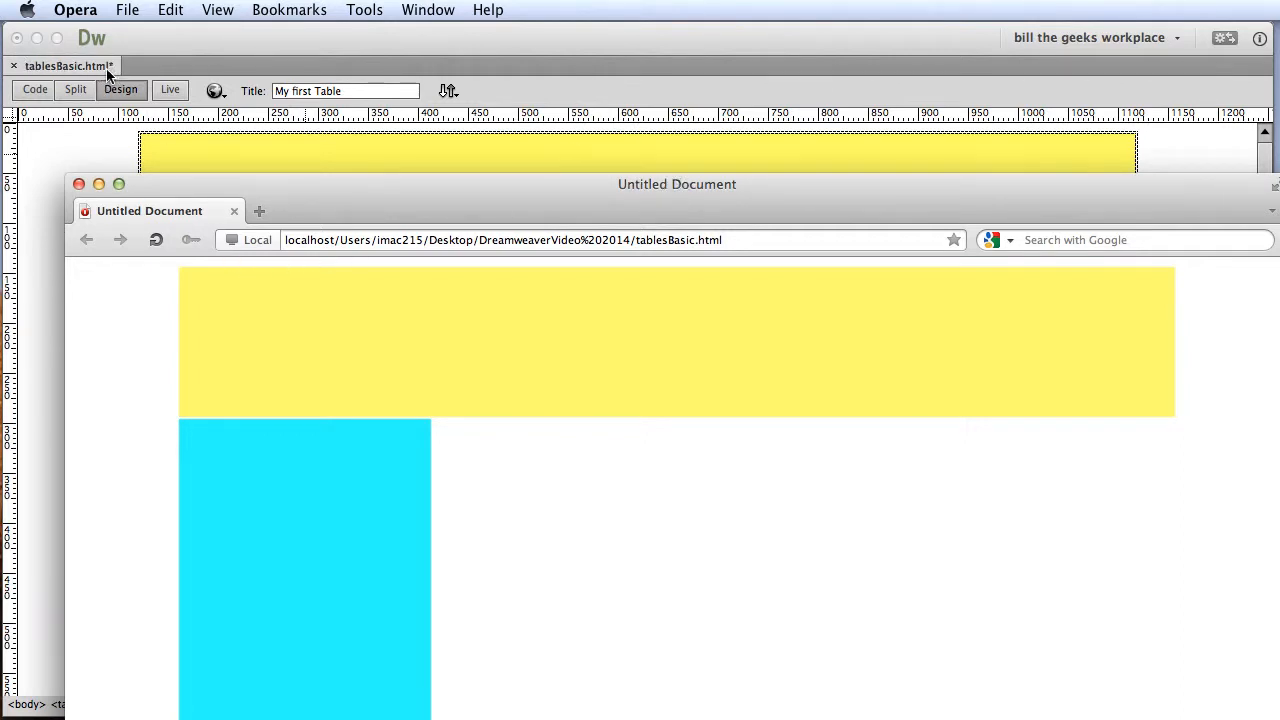
click(165, 39)
click(180, 10)
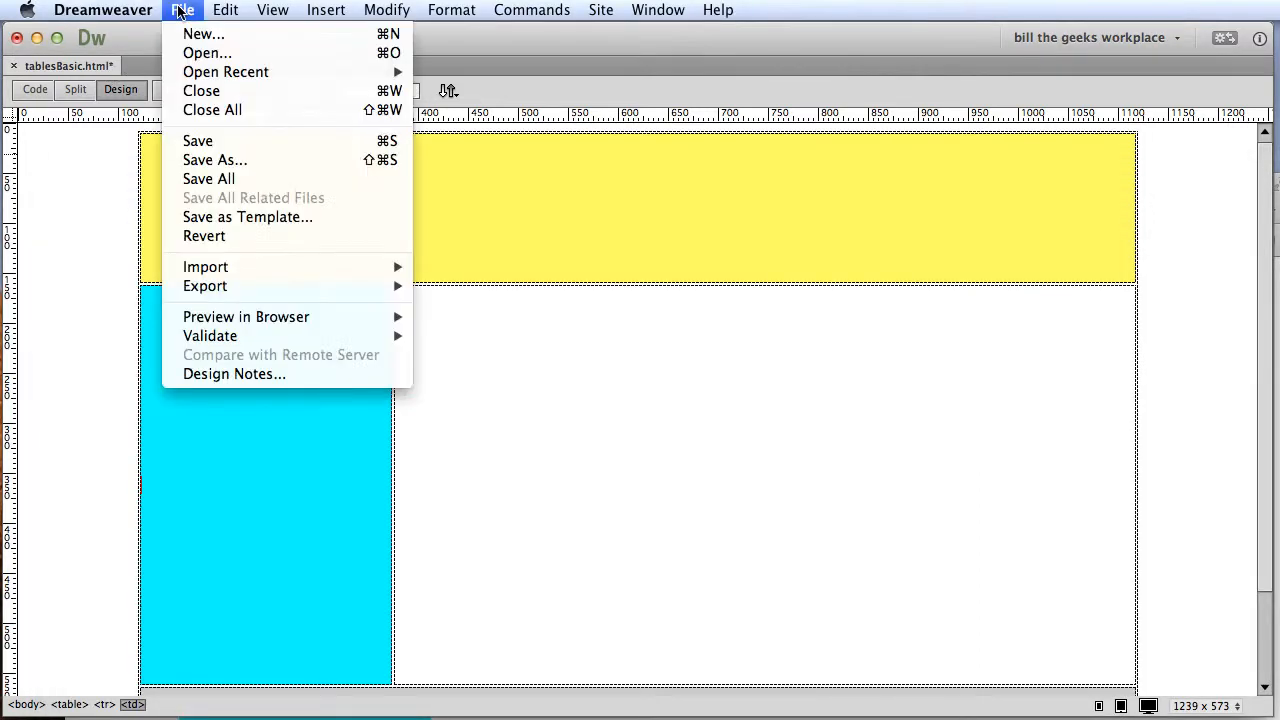
click(198, 140)
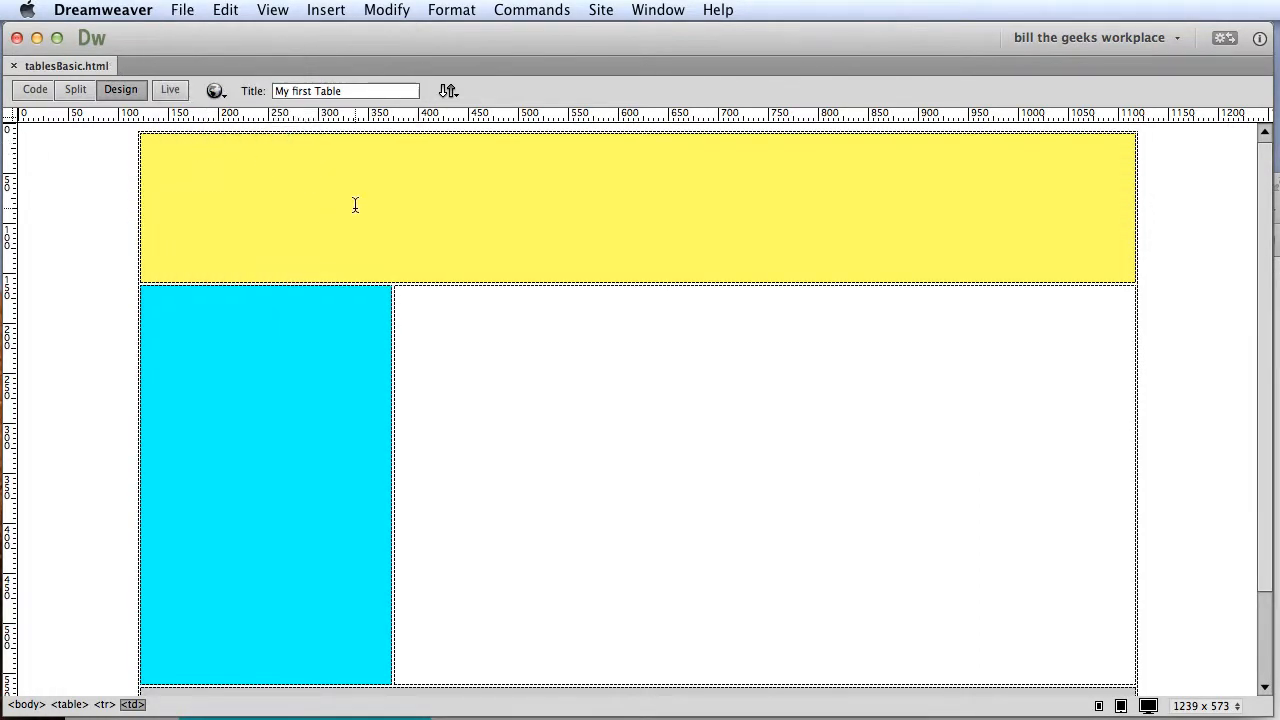
Switch to Opera, move its window up so the layout can be seen, and reload the tablesBasic.html preview.
key(F12)
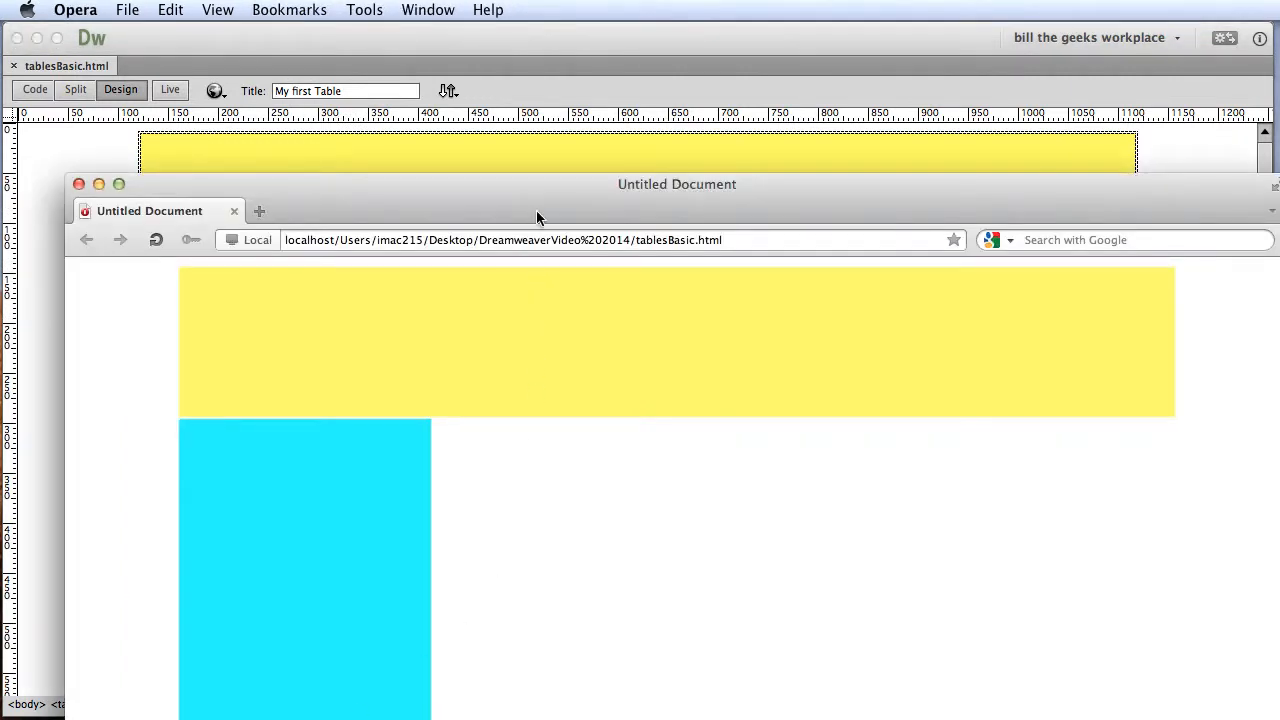
drag(280, 205, 276, 59)
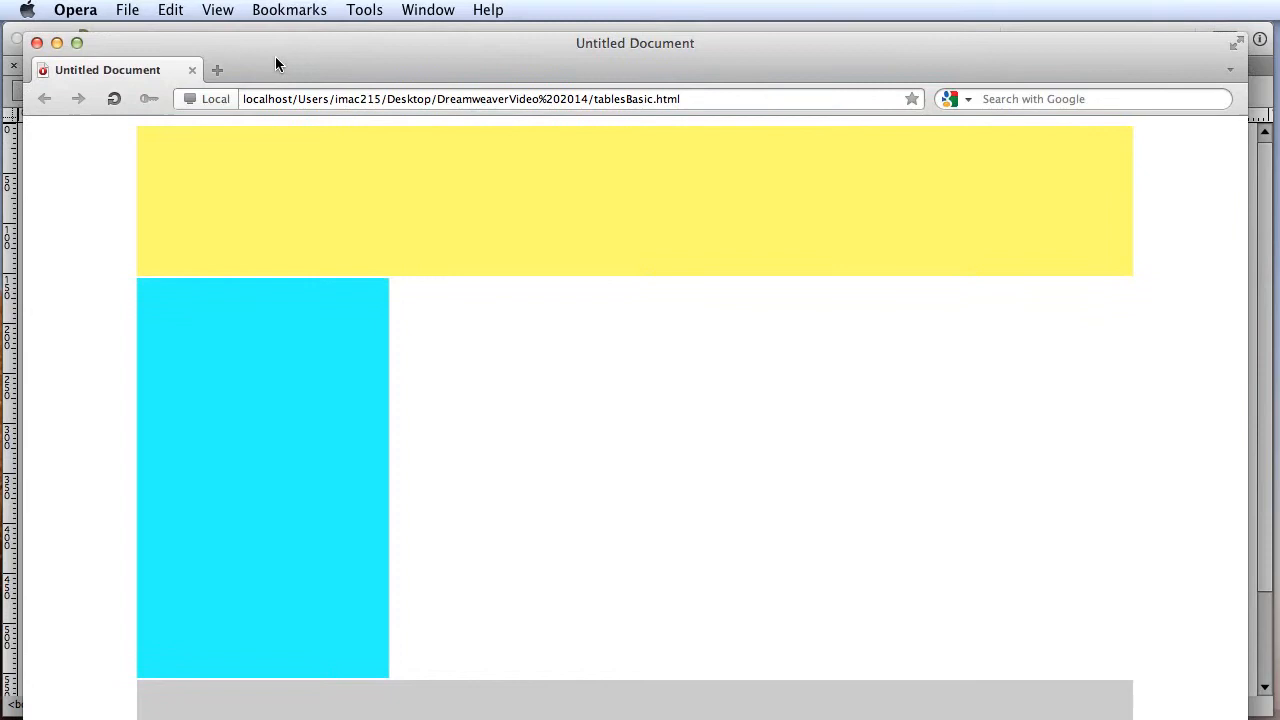
click(114, 99)
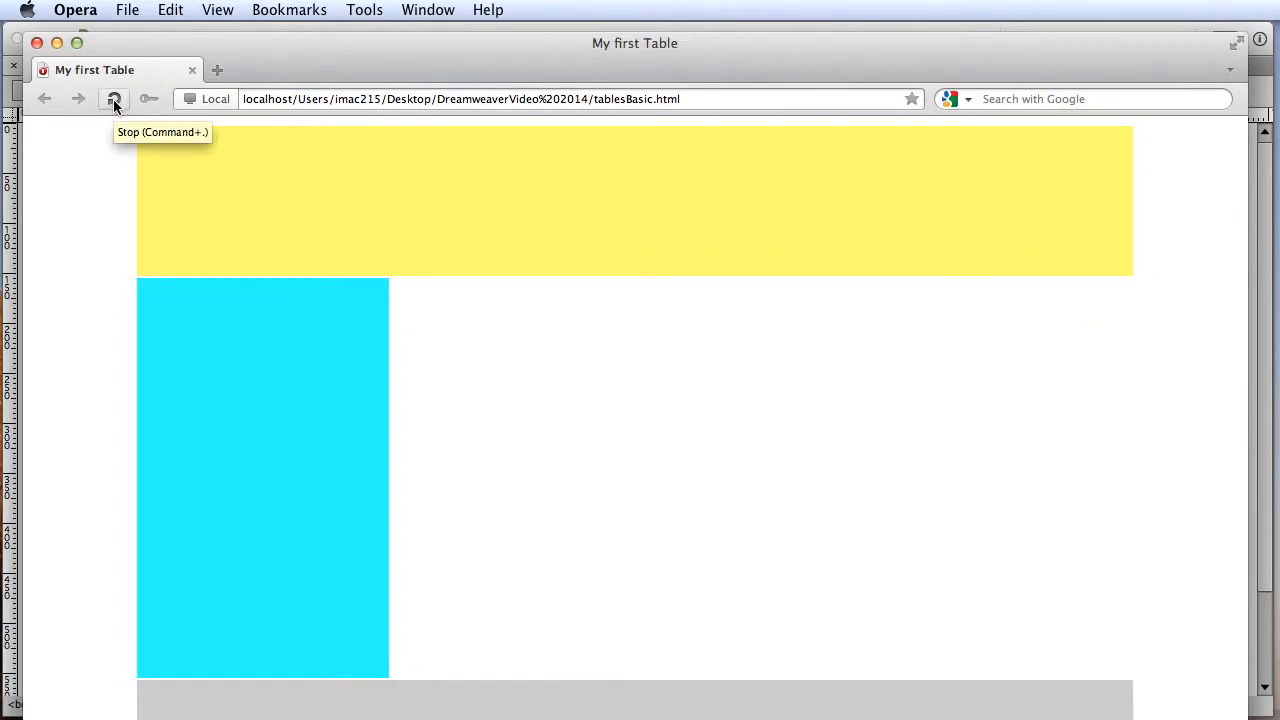